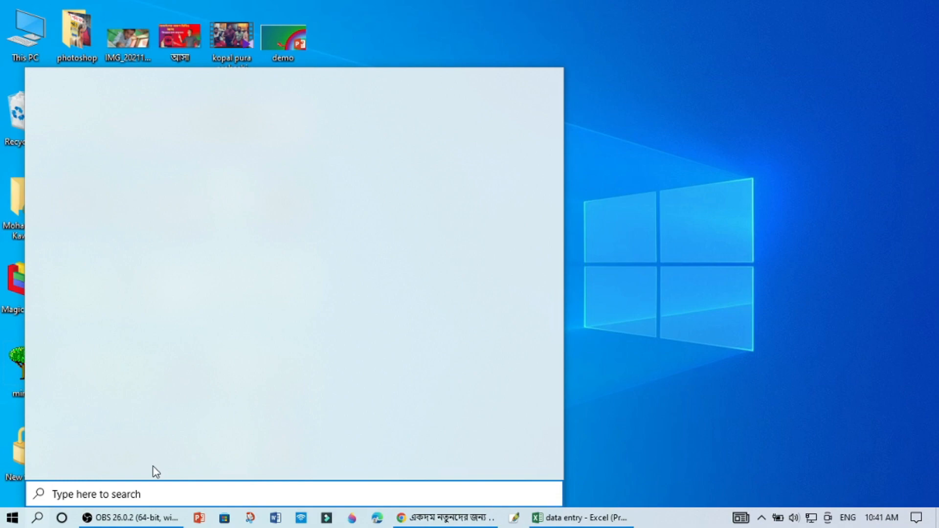
Step: Open Excel 2013 and add a new worksheet to the data entry workbook
{"action": "type", "text": "excel"}
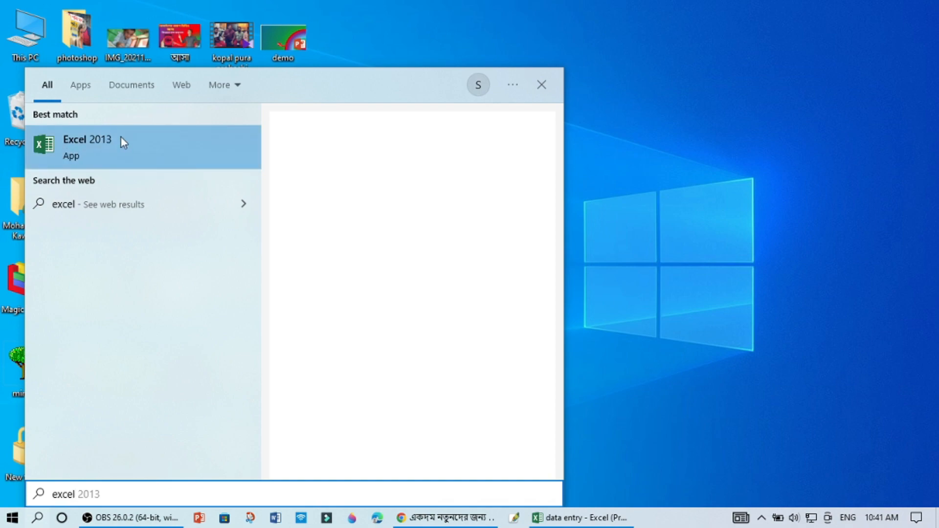
{"action": "left_click", "coordinate": [89, 145]}
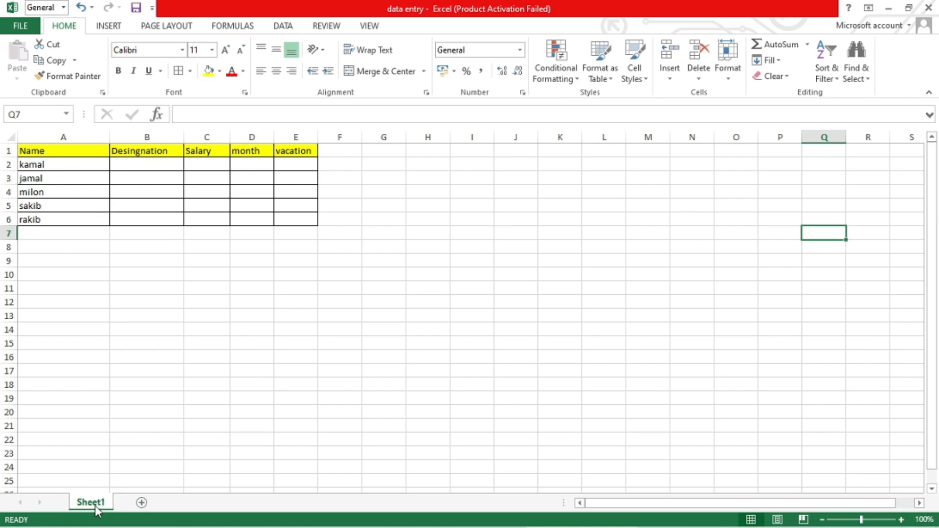
{"action": "left_click", "coordinate": [142, 502]}
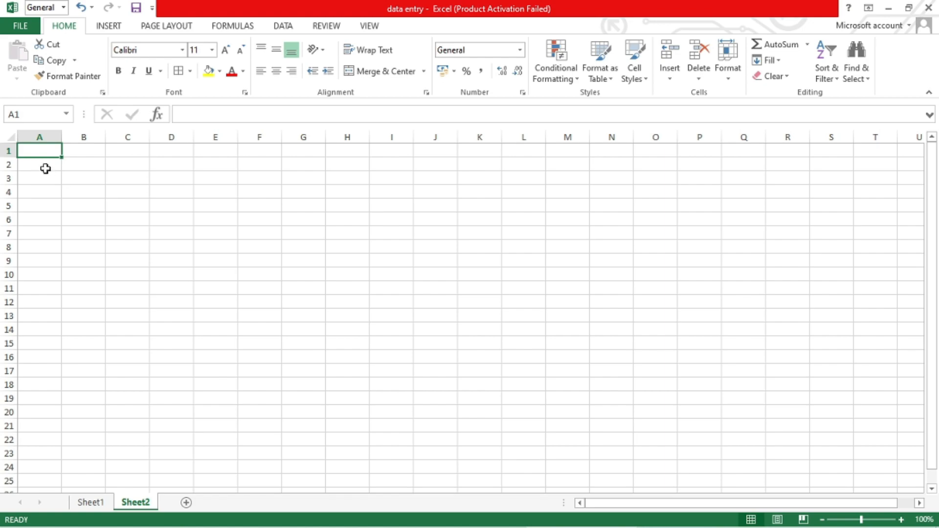
{"action": "left_click", "coordinate": [49, 280]}
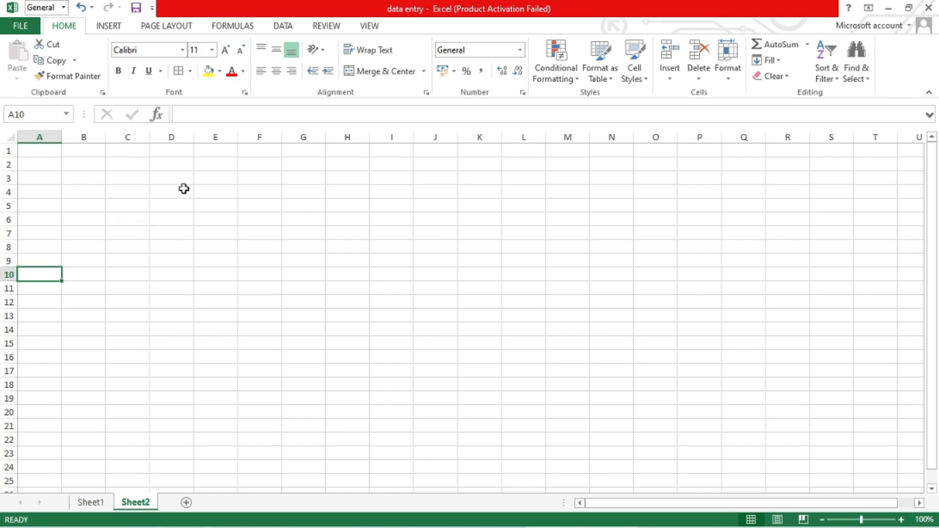
{"action": "left_click", "coordinate": [86, 137]}
{"action": "left_click", "coordinate": [125, 138]}
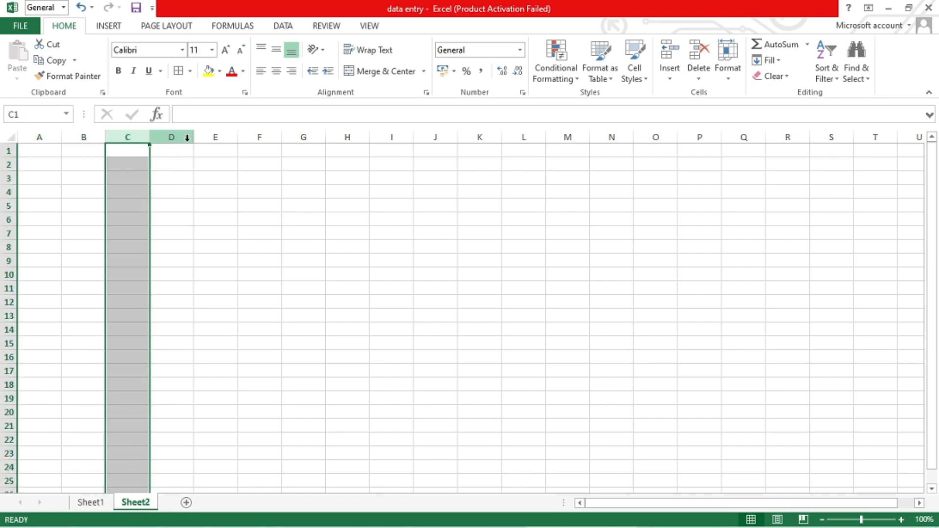
{"action": "left_click", "coordinate": [176, 137]}
{"action": "left_click", "coordinate": [275, 151]}
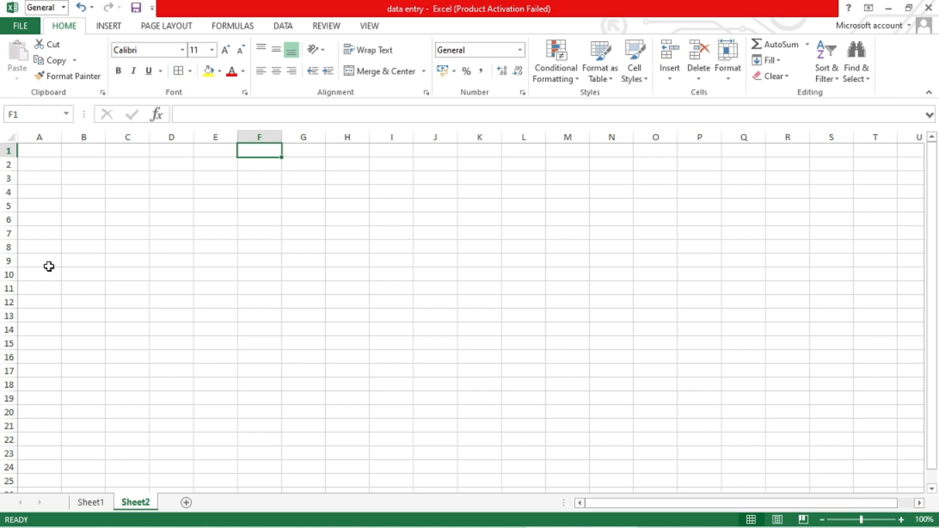
Step: Enter the column heading Sr/No in cell A1 of Sheet2
{"action": "left_click", "coordinate": [45, 154]}
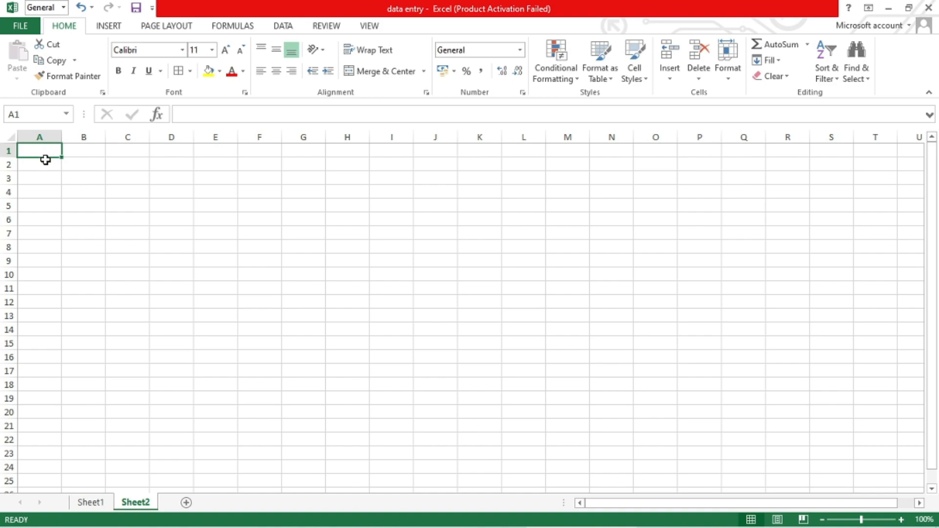
{"action": "type", "text": "Sr/No"}
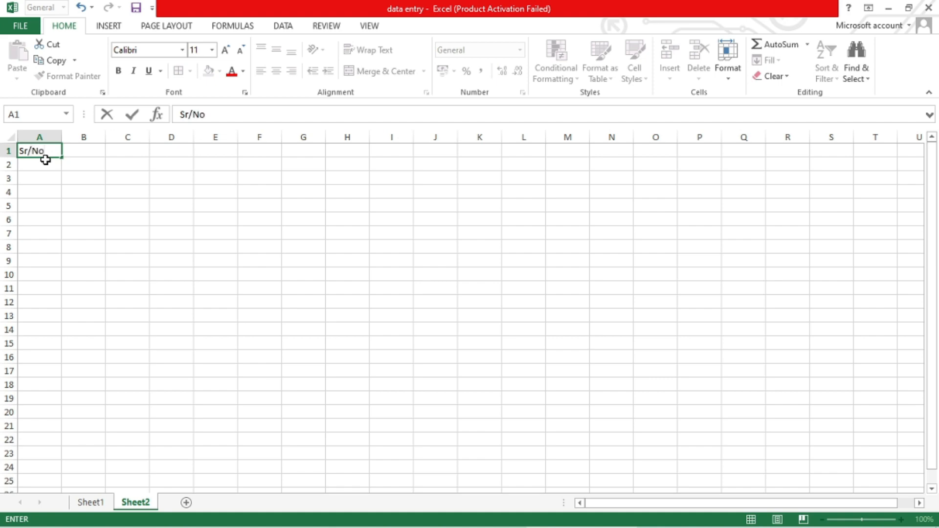
{"action": "key", "text": "Return"}
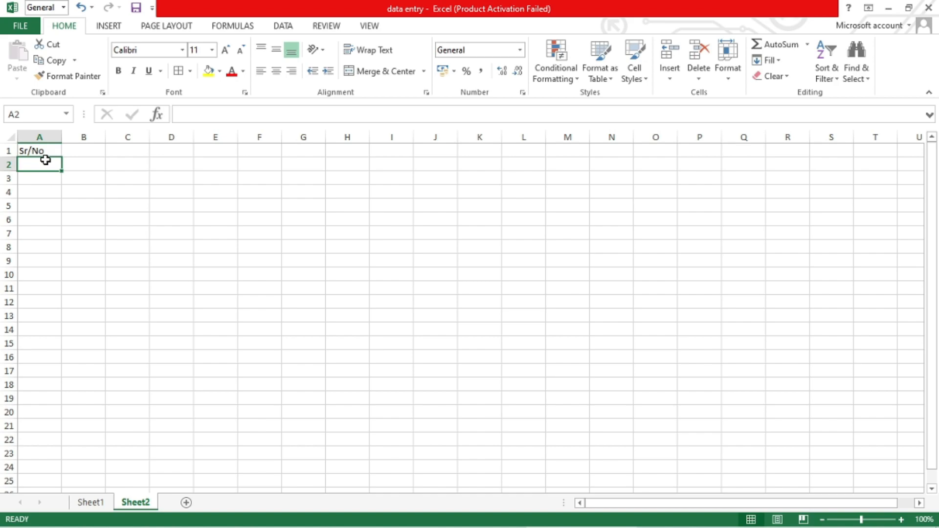
Step: Number the rows from 1 to 15 in A2:A16 by entering 1, 2 and 3 and filling the series down
{"action": "type", "text": "1"}
{"action": "key", "text": "Return"}
{"action": "type", "text": "2"}
{"action": "key", "text": "Return"}
{"action": "type", "text": "3"}
{"action": "key", "text": "Return"}
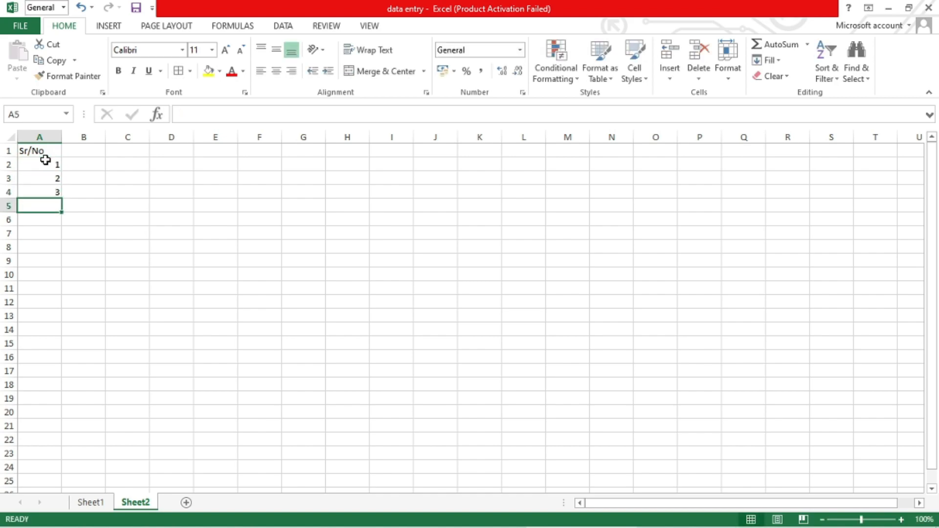
{"action": "left_click", "coordinate": [115, 233]}
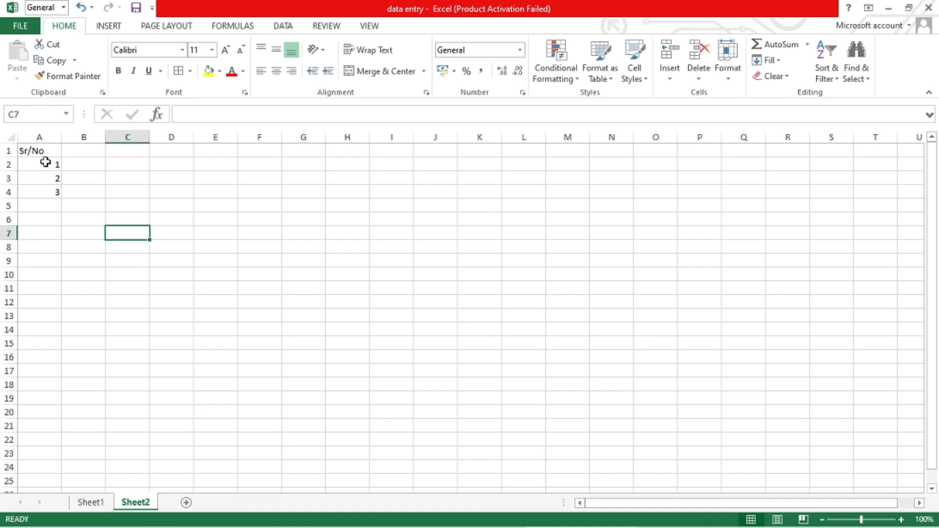
{"action": "left_click_drag", "start_coordinate": [46, 162], "coordinate": [56, 359]}
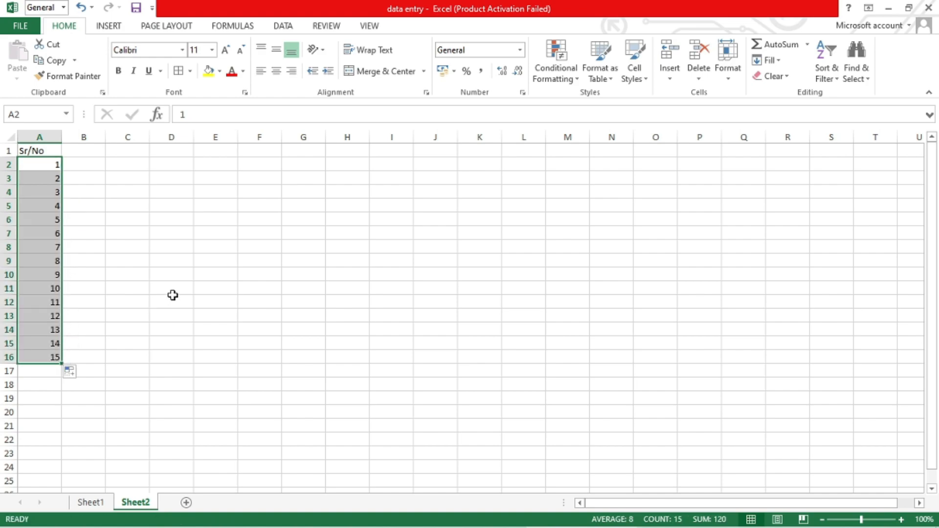
Step: Enter the heading Name in cell B1 and widen column B to make room for the names
{"action": "left_click", "coordinate": [82, 148]}
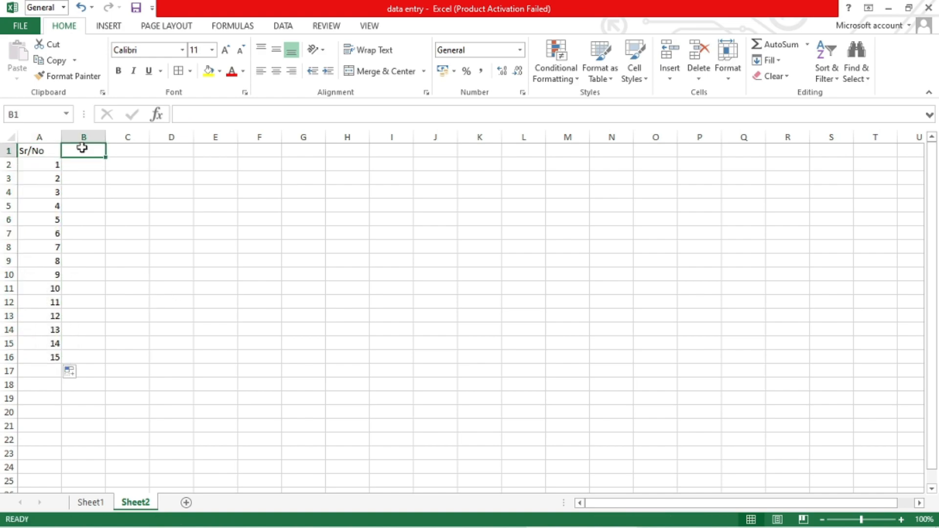
{"action": "type", "text": "Name"}
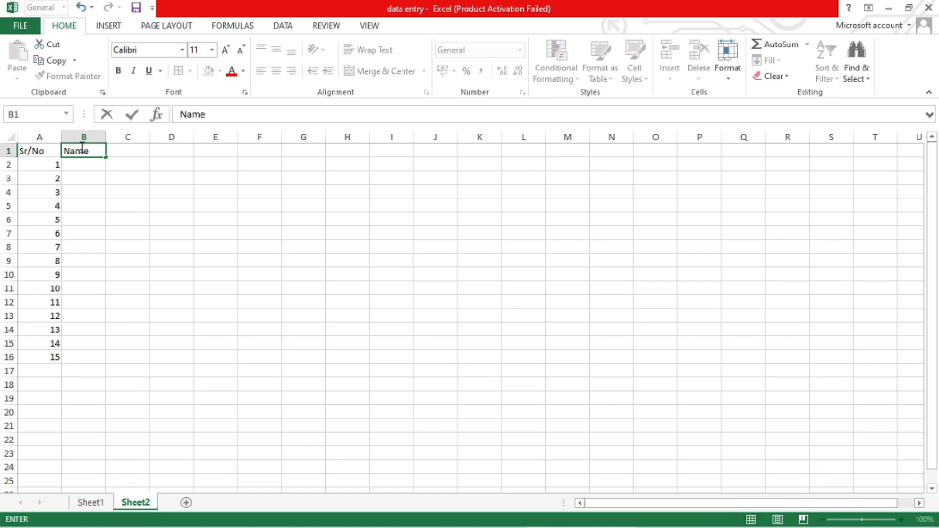
{"action": "key", "text": "Tab"}
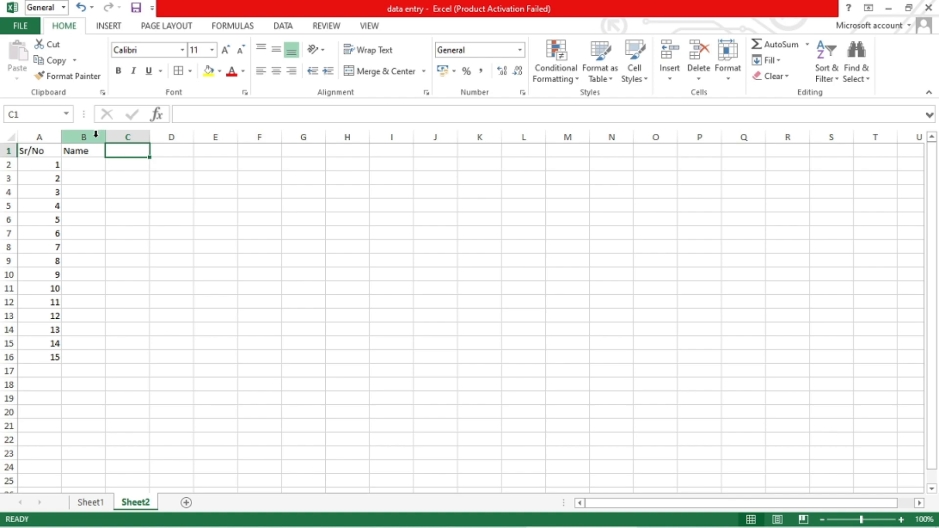
{"action": "left_click", "coordinate": [96, 134]}
{"action": "left_click_drag", "start_coordinate": [102, 137], "coordinate": [130, 137]}
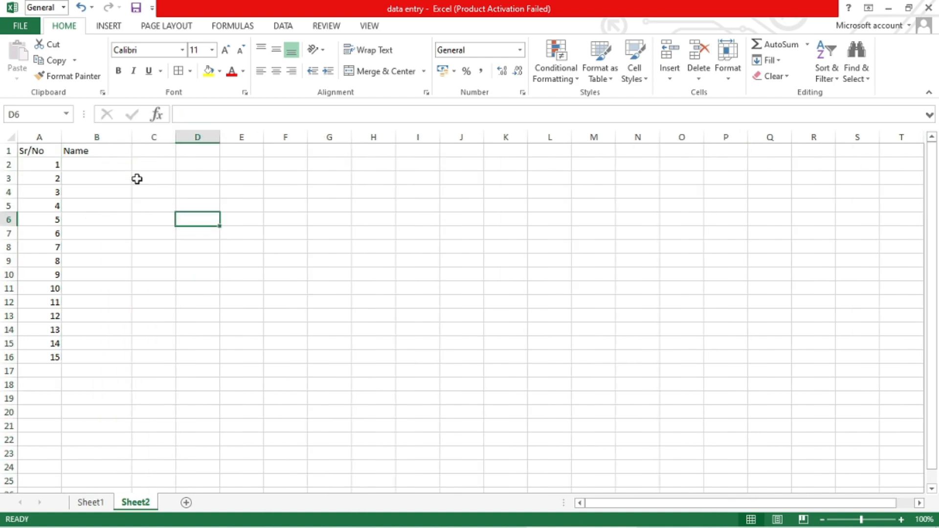
Step: Enter a person's first name for each of the 15 serial numbers in B2:B16
{"action": "left_click", "coordinate": [109, 161]}
{"action": "type", "text": "Kamal"}
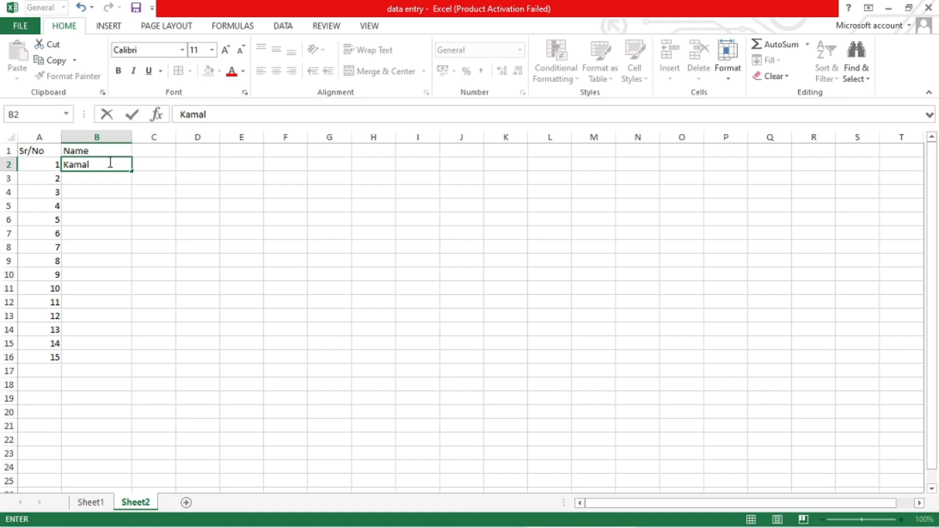
{"action": "key", "text": "Return"}
{"action": "type", "text": "jaml"}
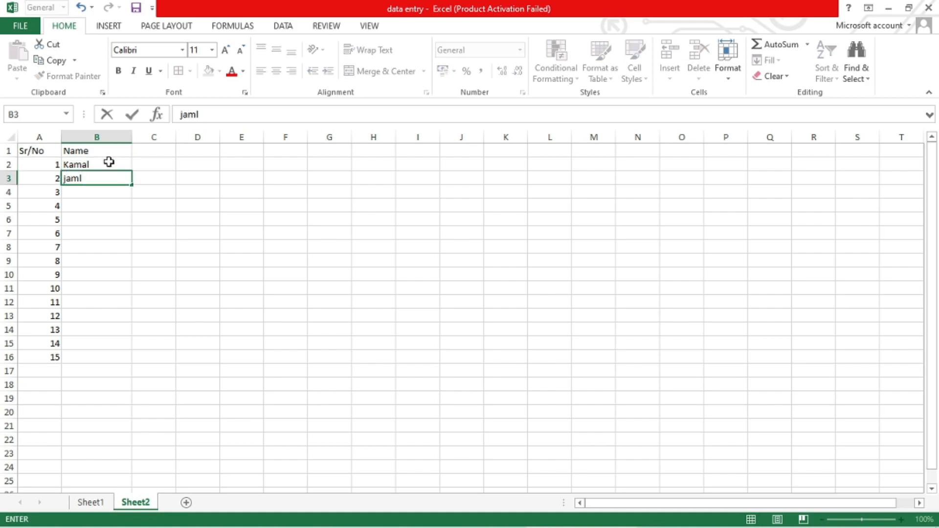
{"action": "key", "text": "Return"}
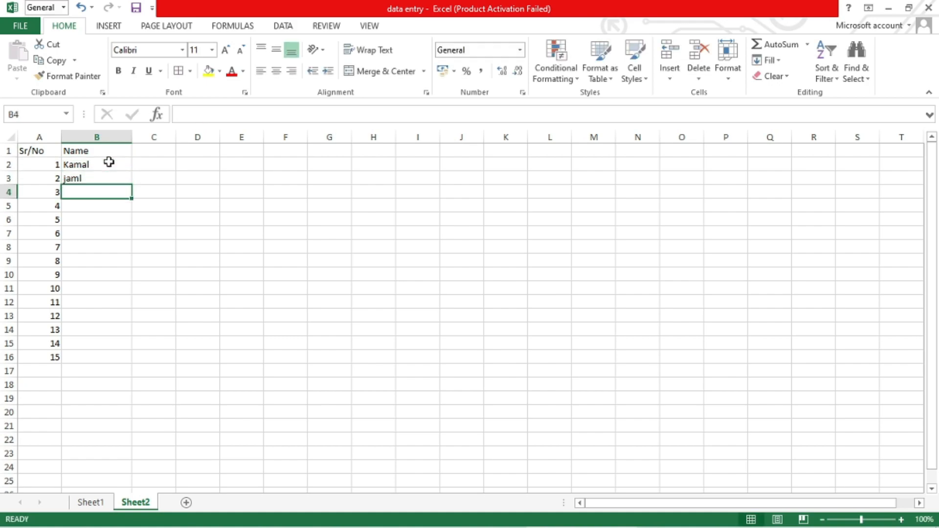
{"action": "type", "text": "raki"}
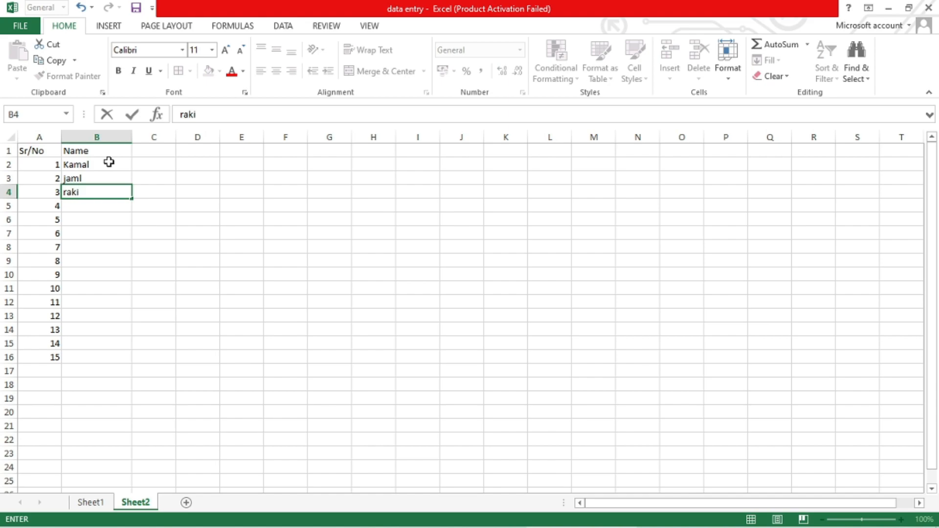
{"action": "type", "text": "b"}
{"action": "key", "text": "Return"}
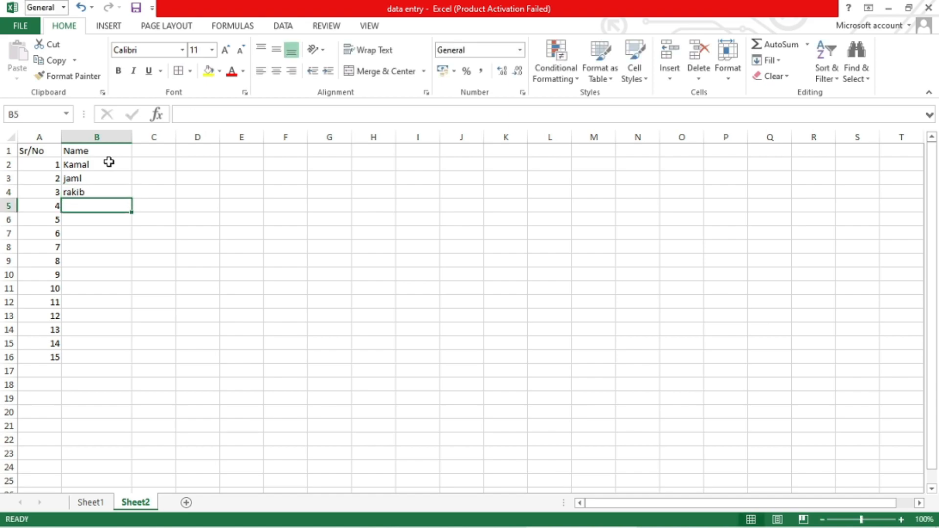
{"action": "type", "text": "sakib"}
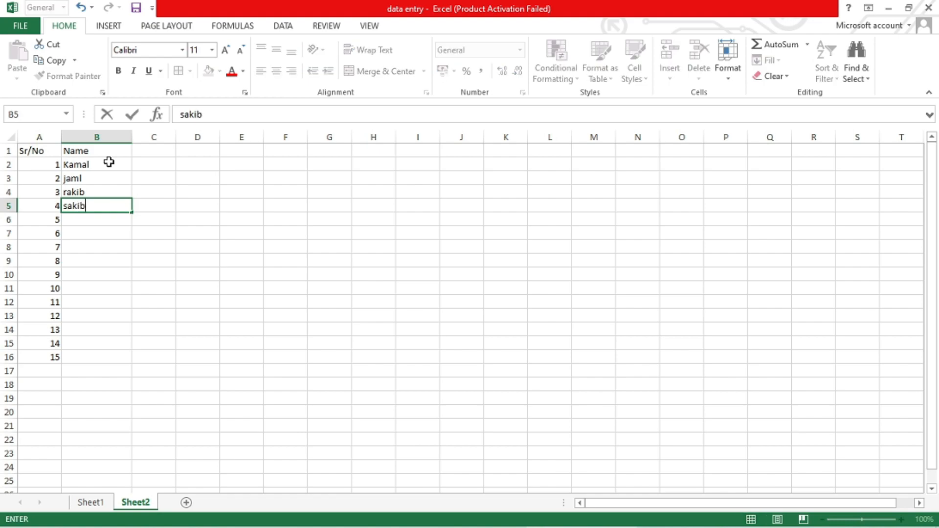
{"action": "key", "text": "Return"}
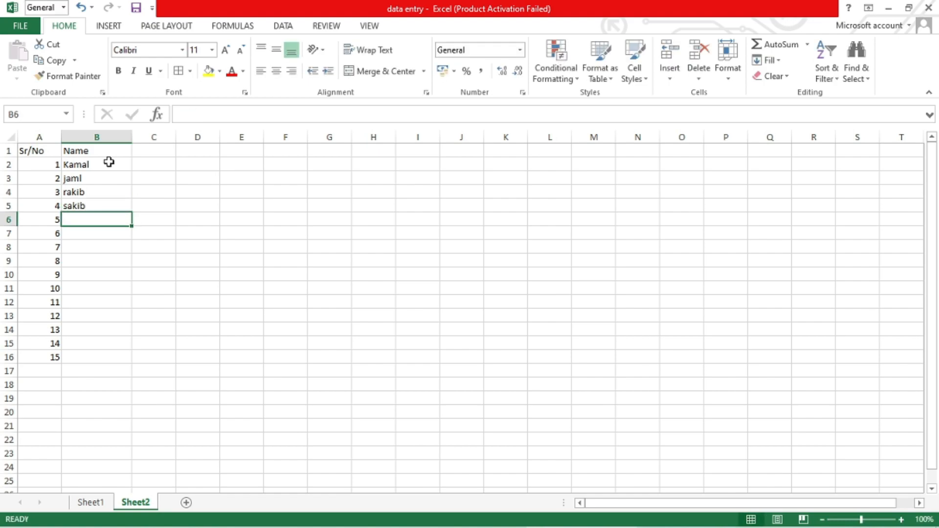
{"action": "type", "text": "sakil"}
{"action": "key", "text": "Return"}
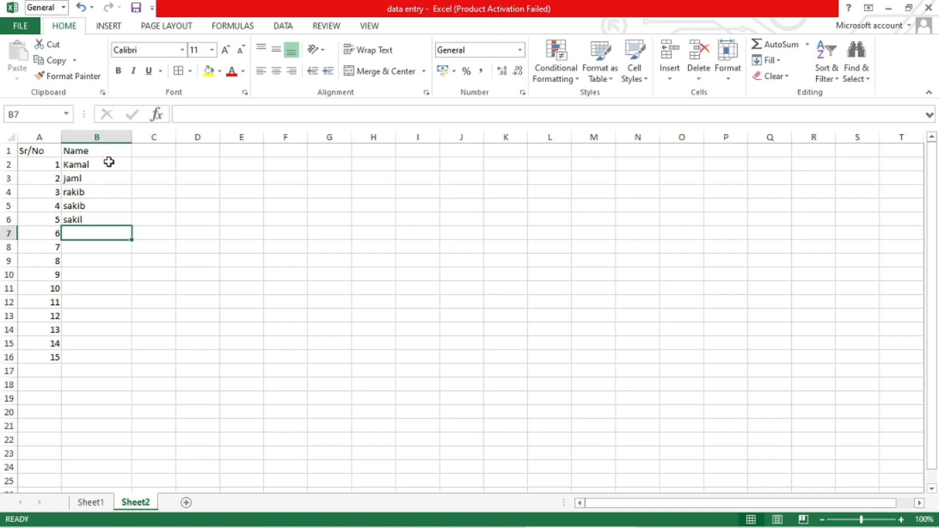
{"action": "type", "text": "monti"}
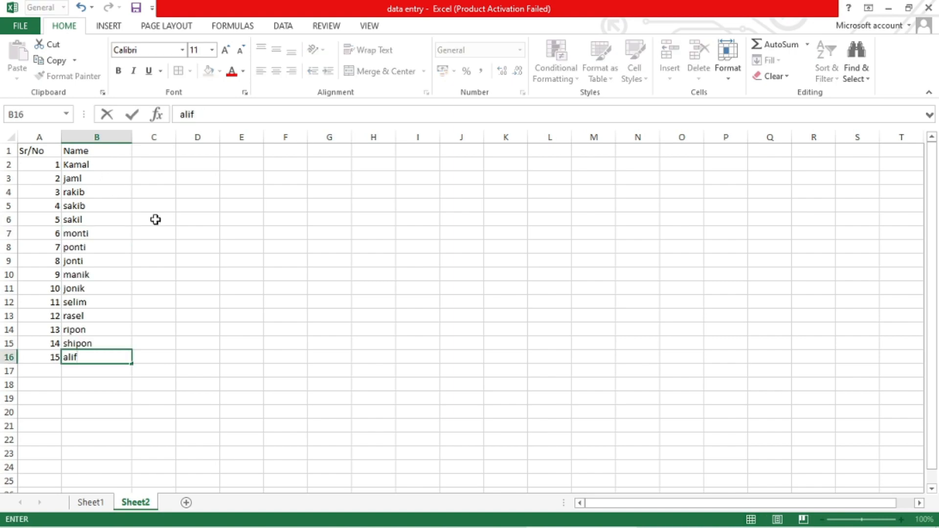
{"action": "left_click", "coordinate": [330, 330]}
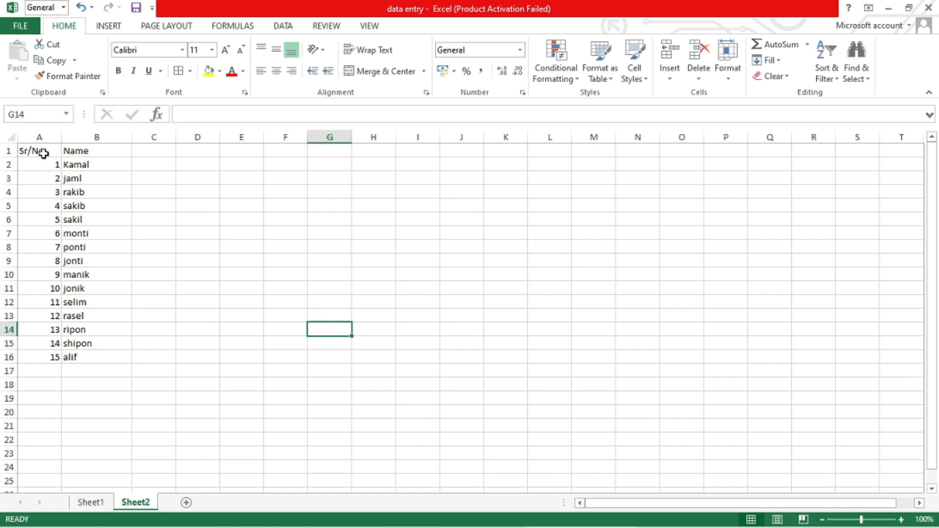
Step: Make header row 1 slightly taller and fill cells A1:F1 with yellow
{"action": "left_click", "coordinate": [6, 151]}
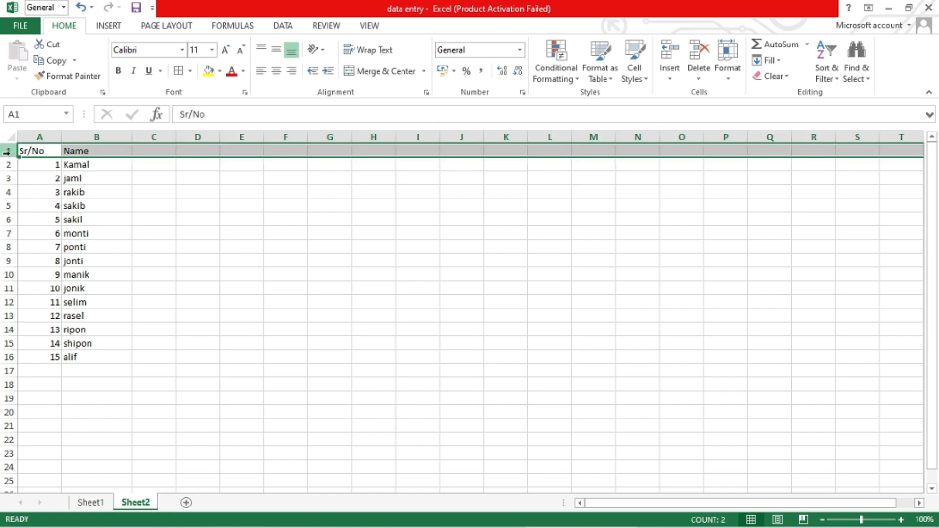
{"action": "left_click", "coordinate": [221, 243]}
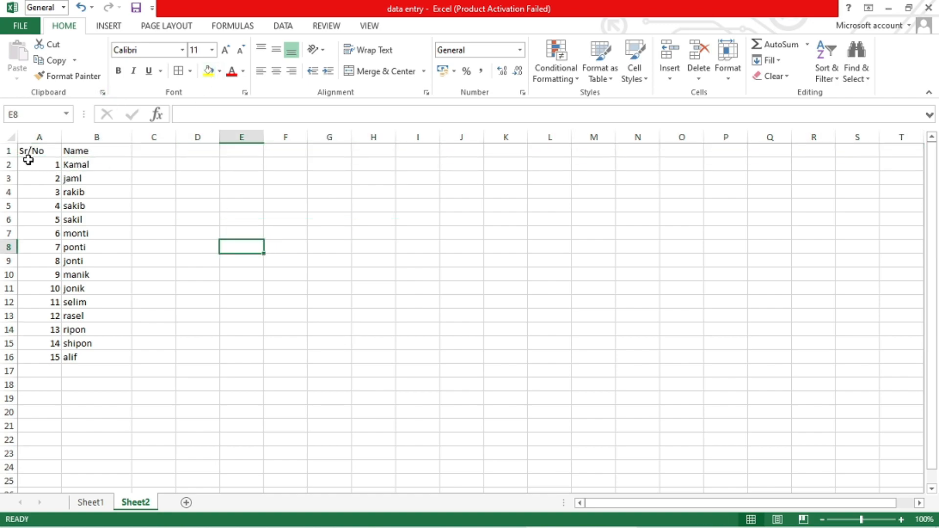
{"action": "left_click", "coordinate": [12, 151]}
{"action": "left_click_drag", "start_coordinate": [12, 157], "coordinate": [273, 149]}
{"action": "left_click", "coordinate": [153, 224]}
{"action": "left_click", "coordinate": [214, 71]}
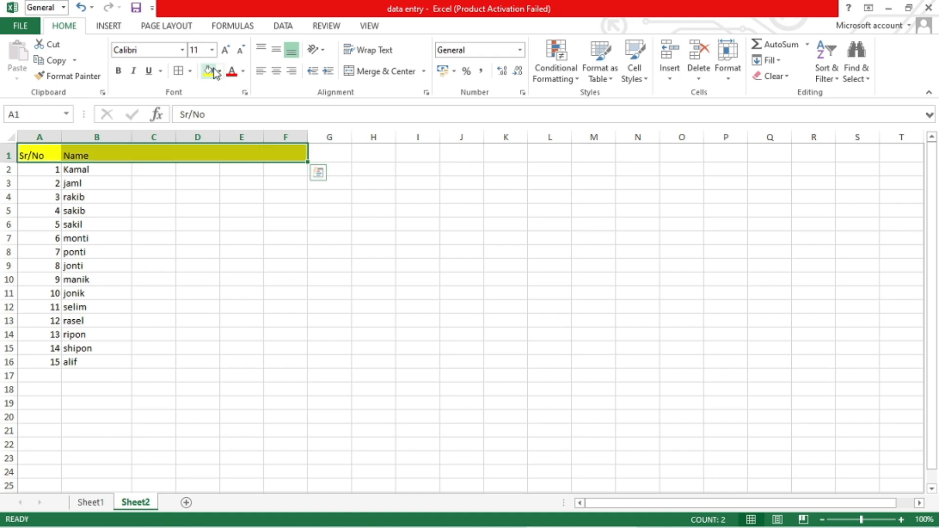
{"action": "left_click", "coordinate": [241, 276]}
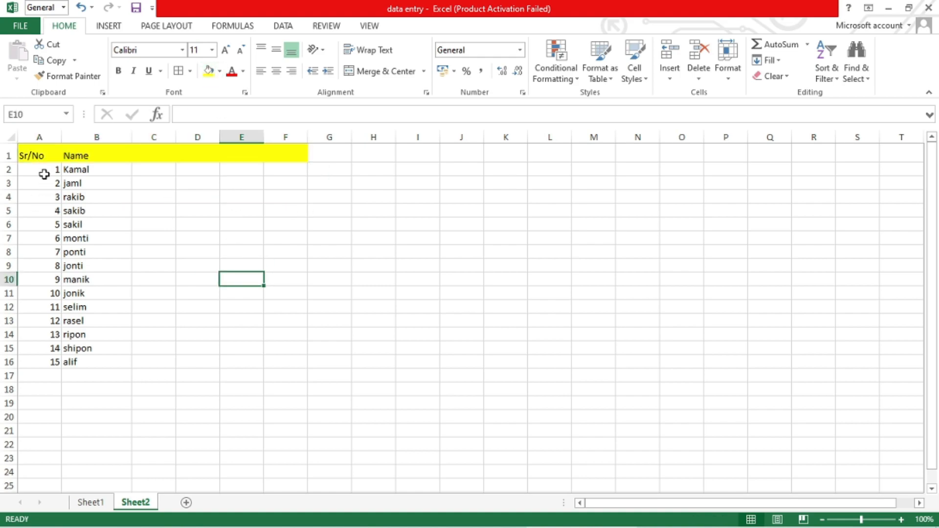
Step: Center the contents of columns A and B horizontally and make column A slightly narrower
{"action": "left_click_drag", "start_coordinate": [43, 139], "coordinate": [73, 139]}
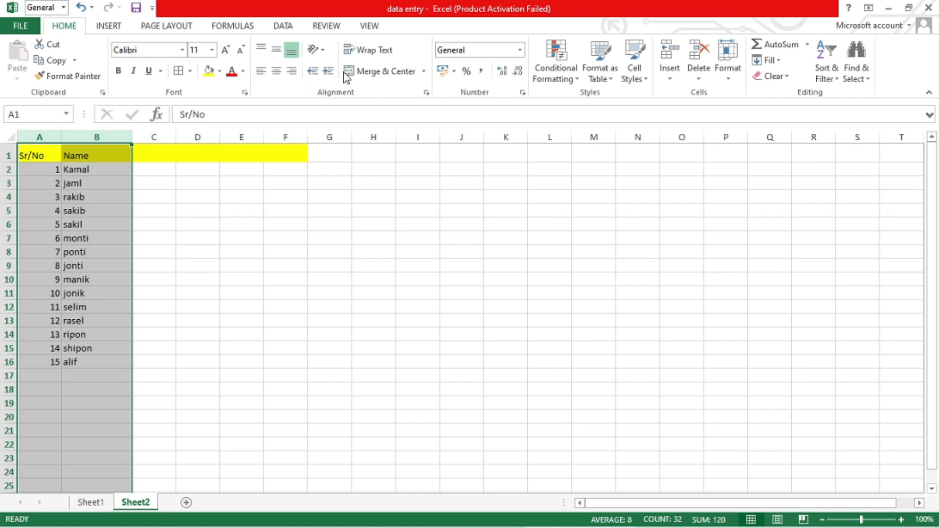
{"action": "left_click", "coordinate": [278, 75]}
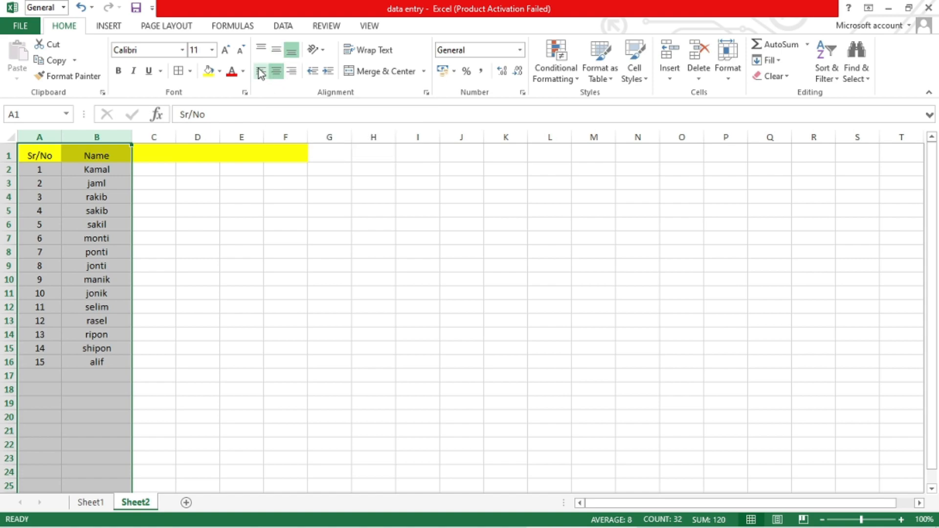
{"action": "left_click", "coordinate": [241, 348]}
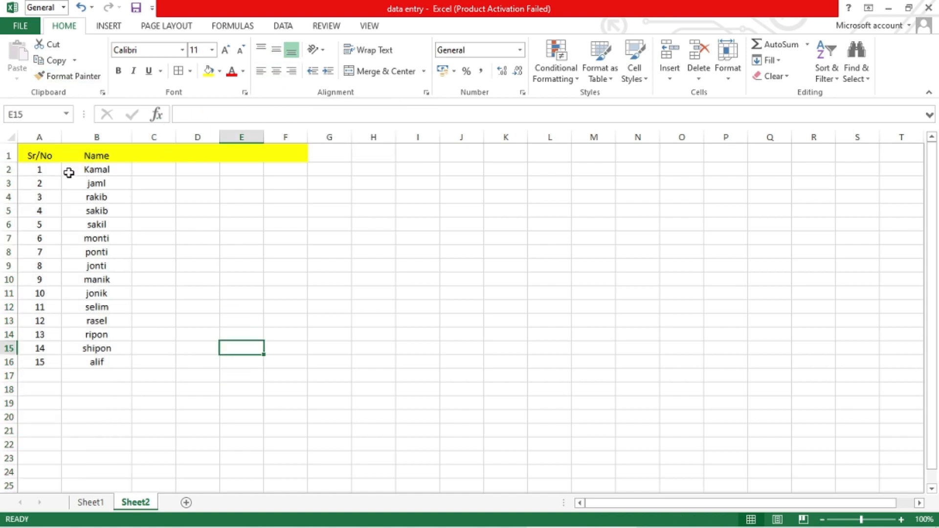
{"action": "left_click_drag", "start_coordinate": [59, 136], "coordinate": [52, 136]}
{"action": "left_click", "coordinate": [254, 279]}
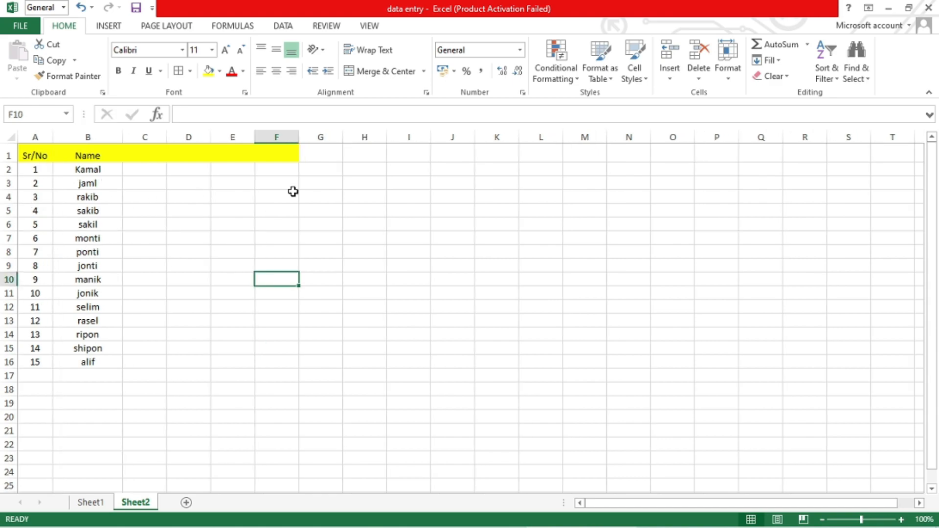
Step: Apply all borders to the table range A1:F16
{"action": "left_click", "coordinate": [148, 155]}
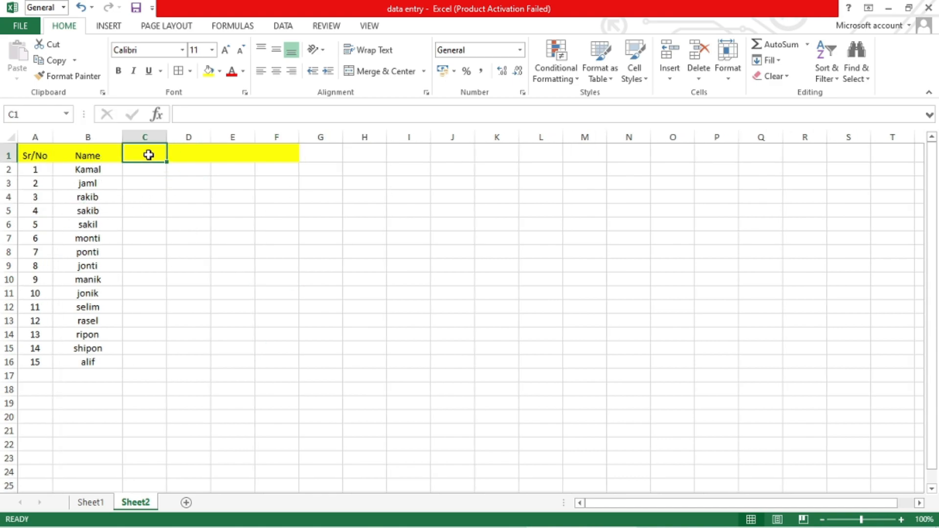
{"action": "left_click", "coordinate": [169, 251]}
{"action": "left_click_drag", "start_coordinate": [37, 155], "coordinate": [266, 360]}
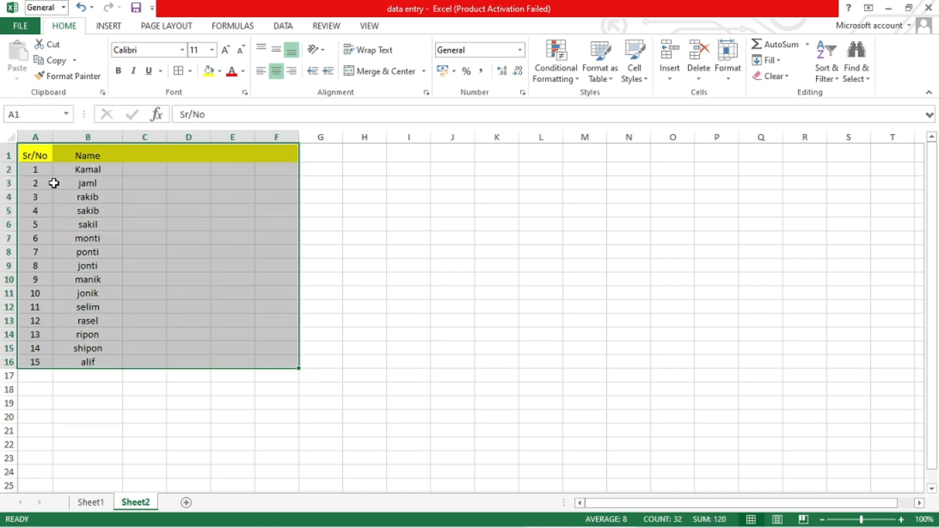
{"action": "left_click", "coordinate": [178, 71]}
{"action": "left_click", "coordinate": [477, 293]}
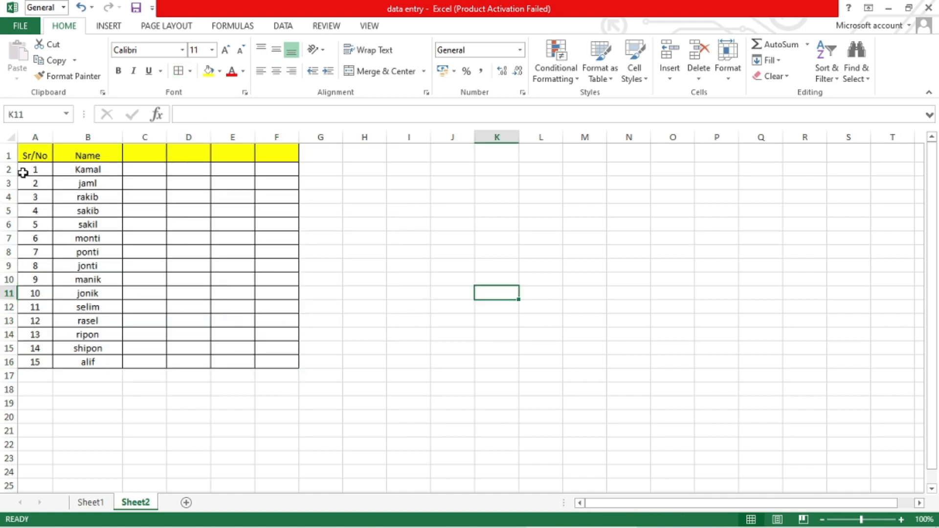
{"action": "left_click_drag", "start_coordinate": [25, 155], "coordinate": [281, 361]}
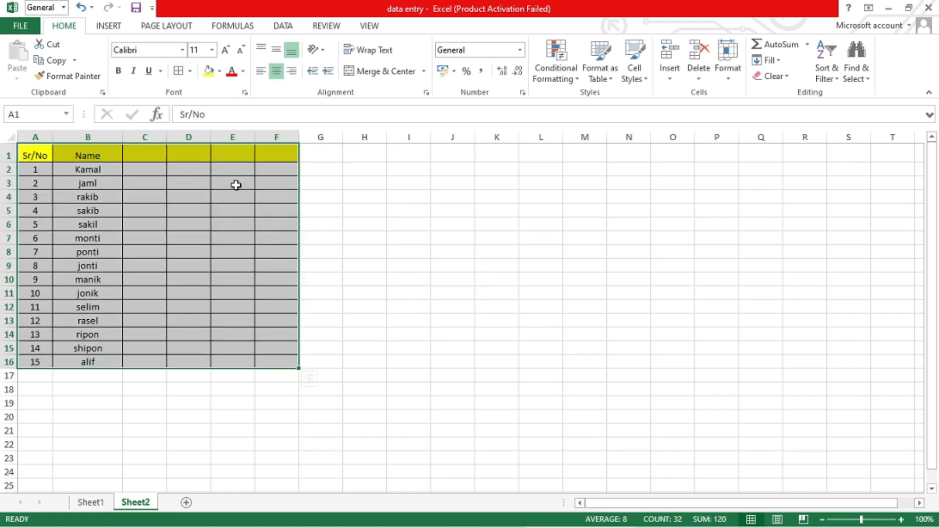
{"action": "left_click", "coordinate": [189, 71]}
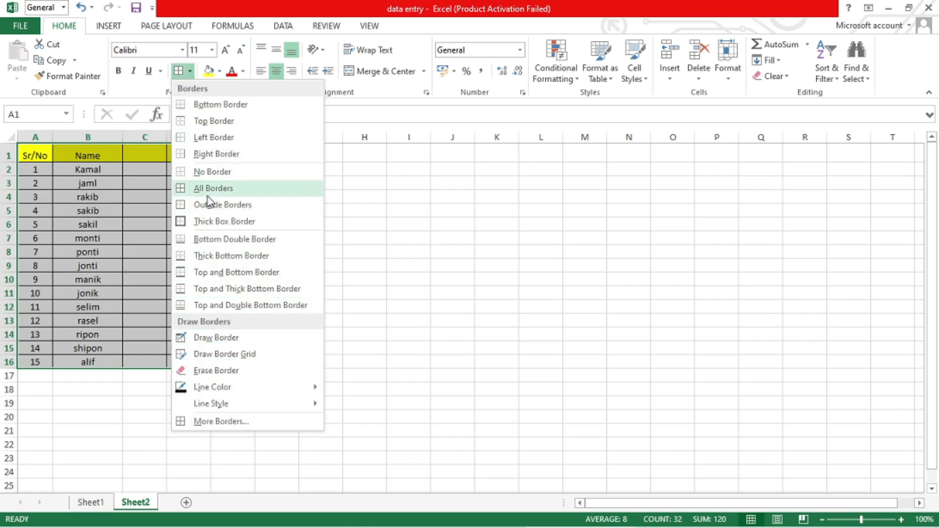
{"action": "left_click", "coordinate": [180, 191]}
{"action": "left_click", "coordinate": [436, 281]}
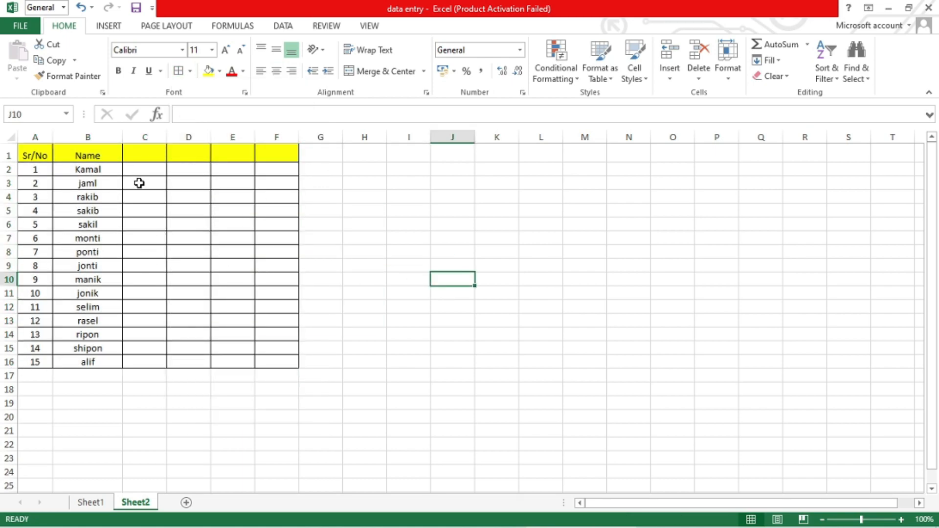
{"action": "left_click", "coordinate": [142, 158]}
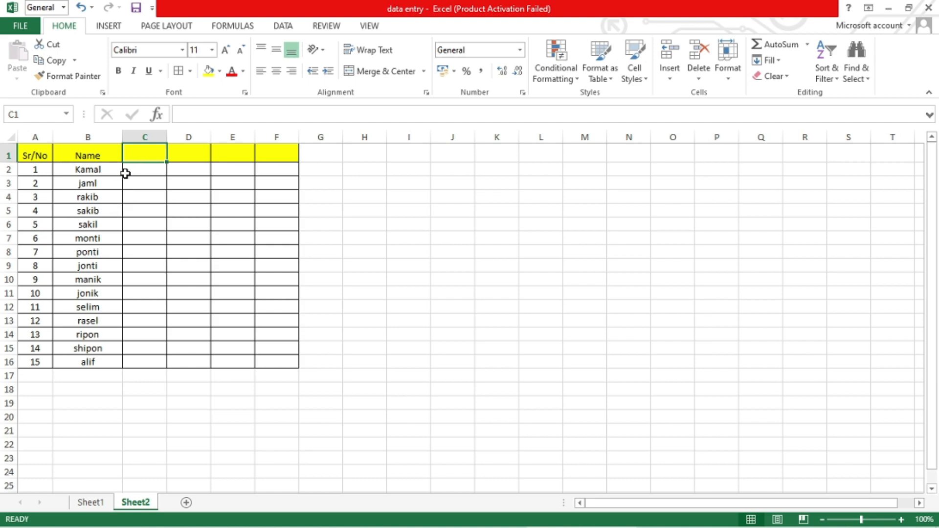
{"action": "left_click", "coordinate": [68, 239]}
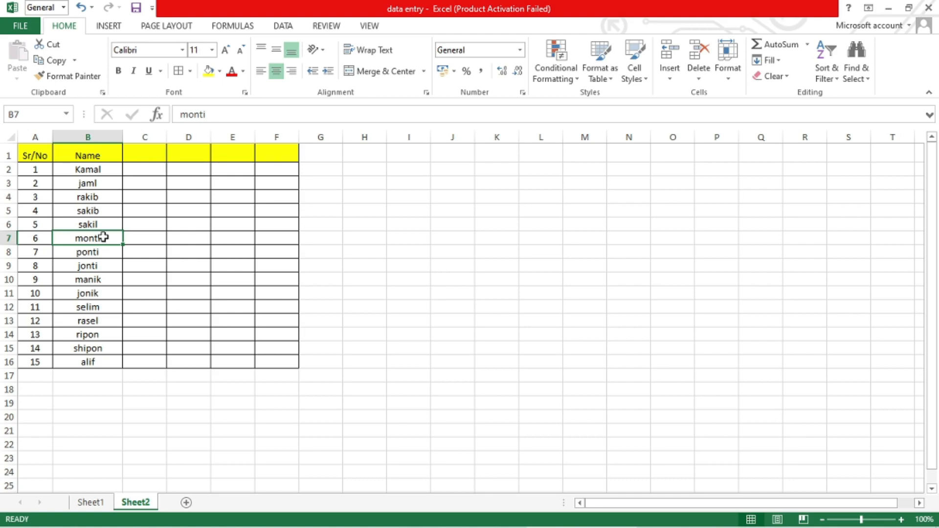
{"action": "left_click", "coordinate": [277, 267]}
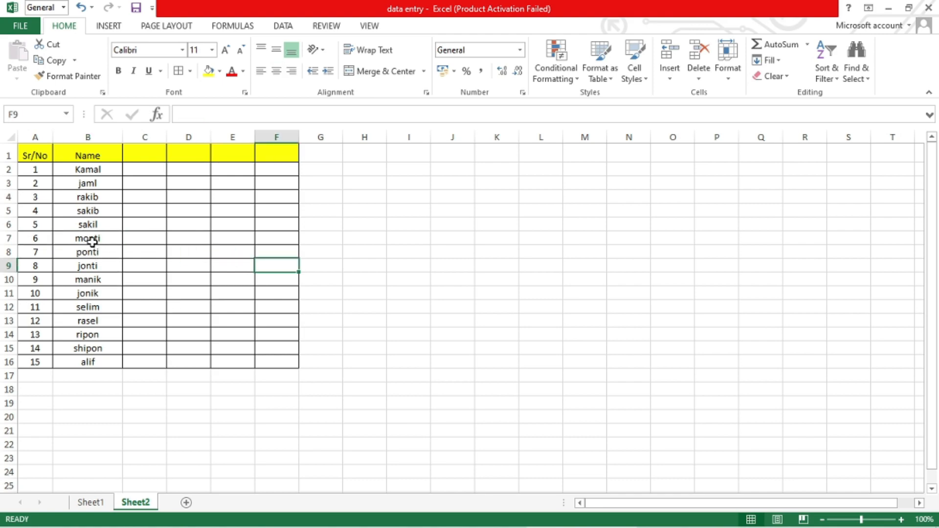
{"action": "left_click", "coordinate": [92, 239]}
{"action": "left_click", "coordinate": [92, 225]}
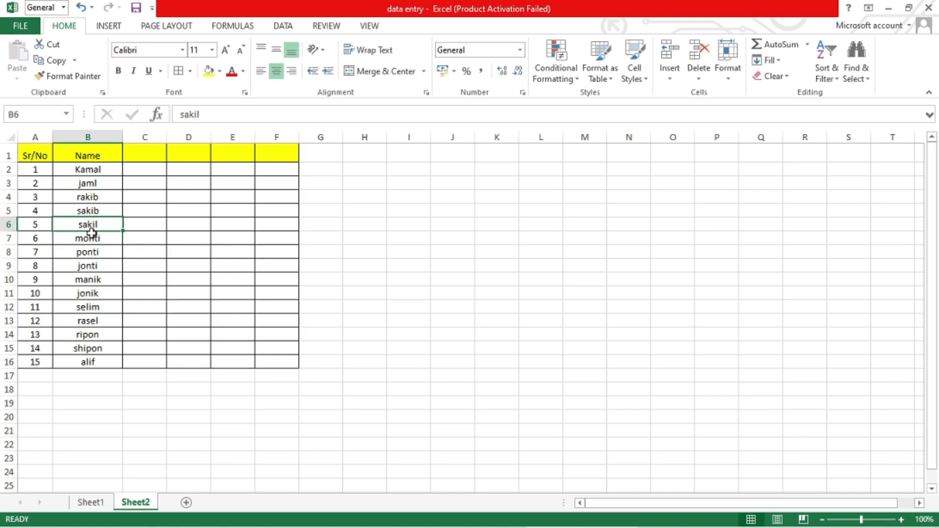
Step: Insert a blank row above row 7, between serial numbers 5 and 6
{"action": "left_click", "coordinate": [94, 239]}
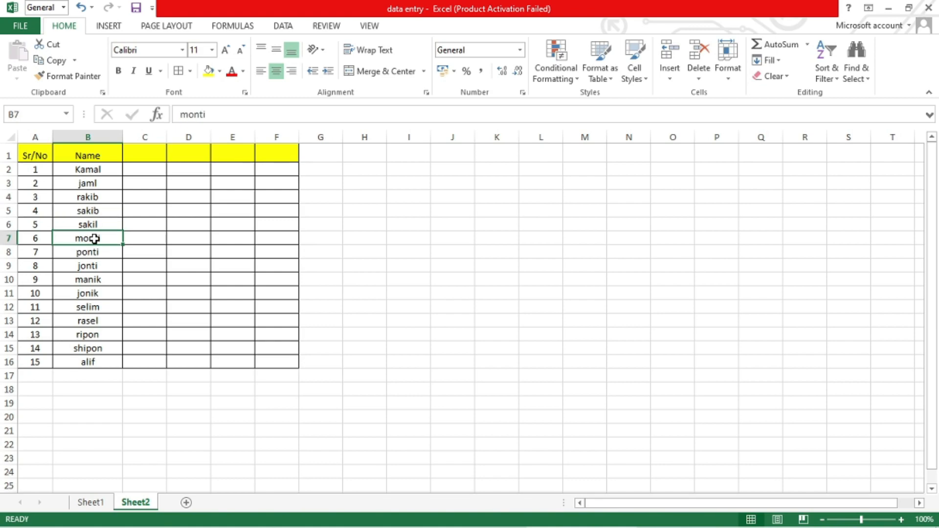
{"action": "left_click", "coordinate": [9, 239]}
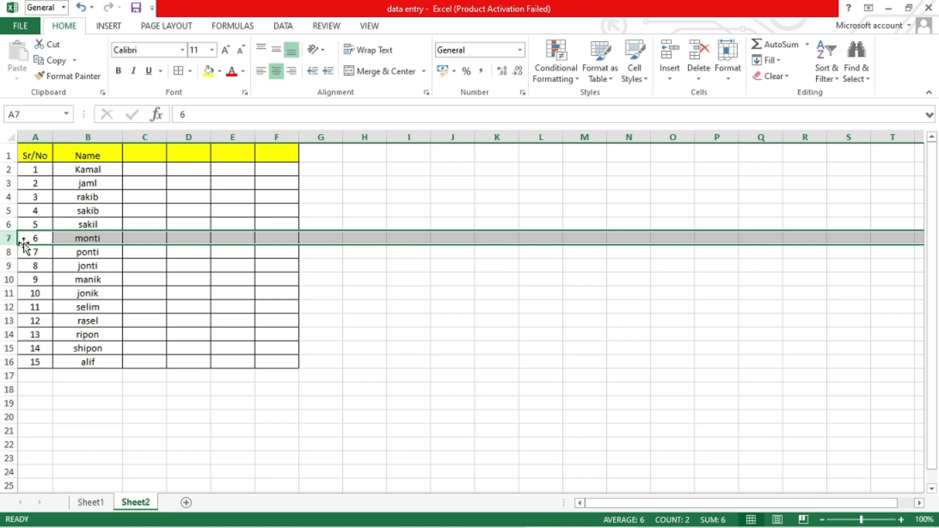
{"action": "right_click", "coordinate": [8, 240]}
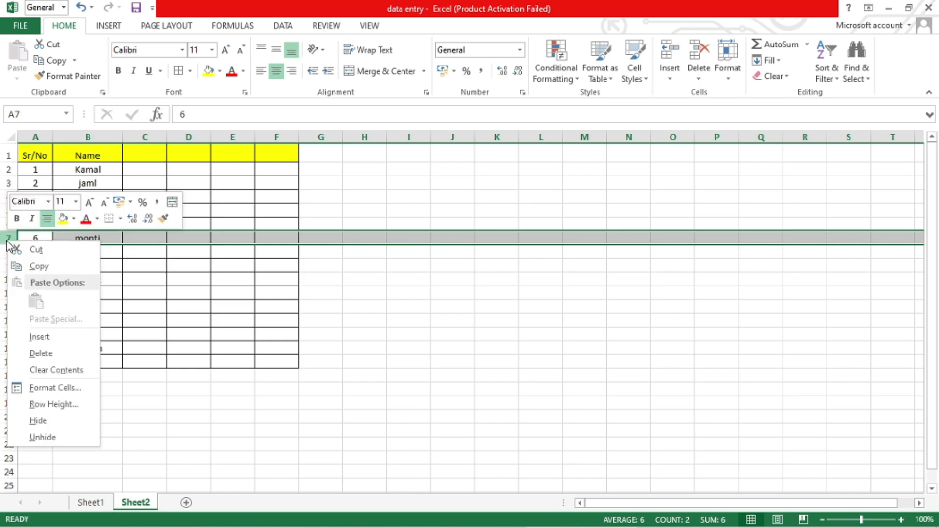
{"action": "left_click", "coordinate": [44, 337]}
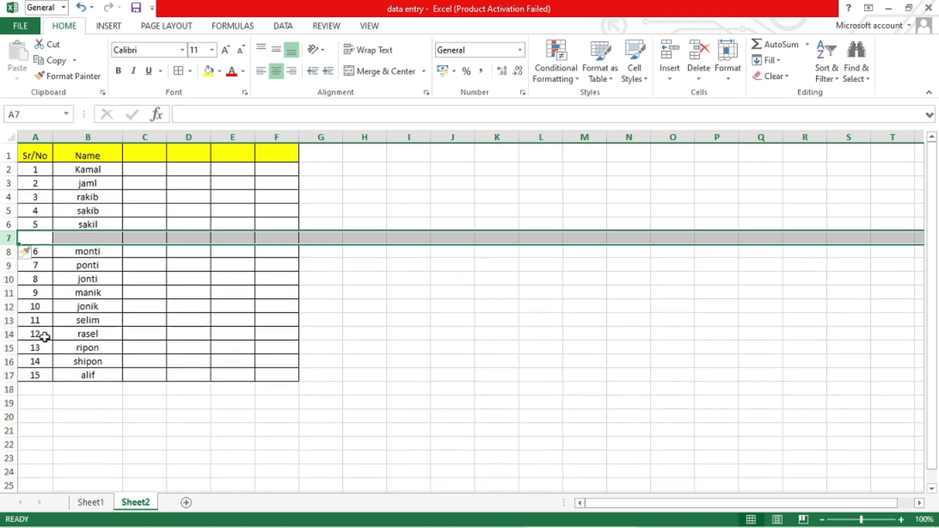
Step: Enter a person's first name in B7 of the new row and renumber the serial numbers in A2:A17 from 1 to 16
{"action": "left_click", "coordinate": [88, 263]}
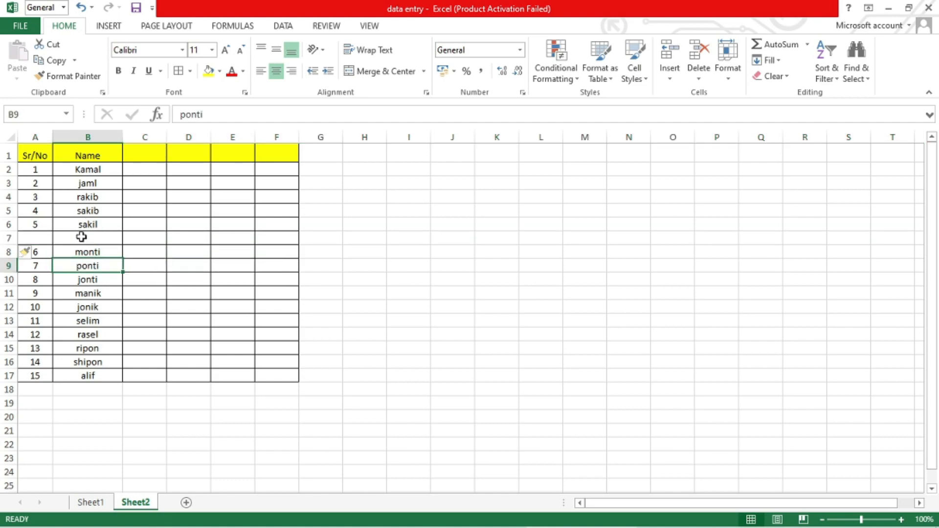
{"action": "left_click", "coordinate": [84, 235]}
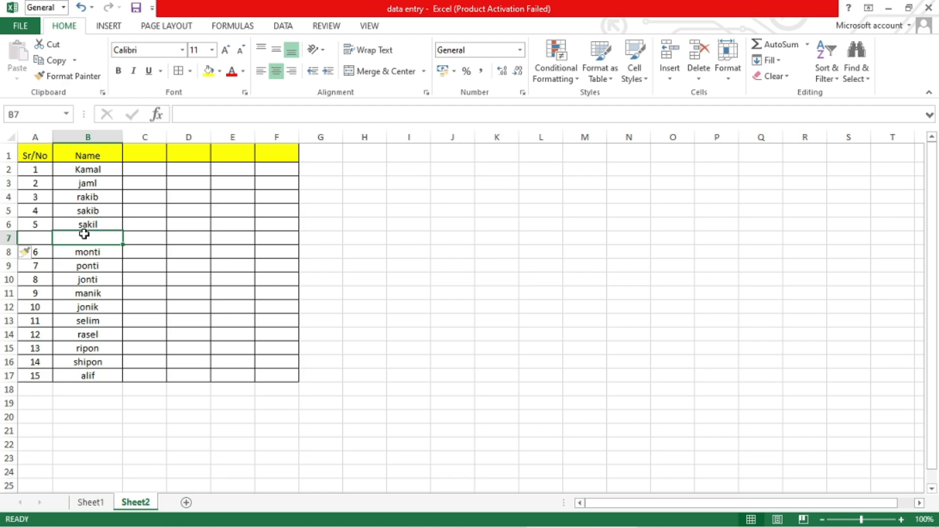
{"action": "type", "text": "joti"}
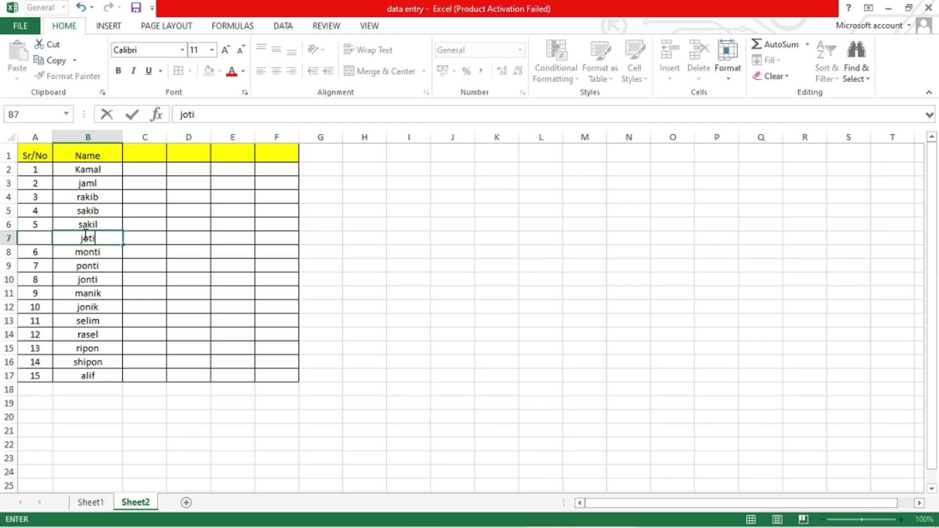
{"action": "left_click", "coordinate": [171, 252]}
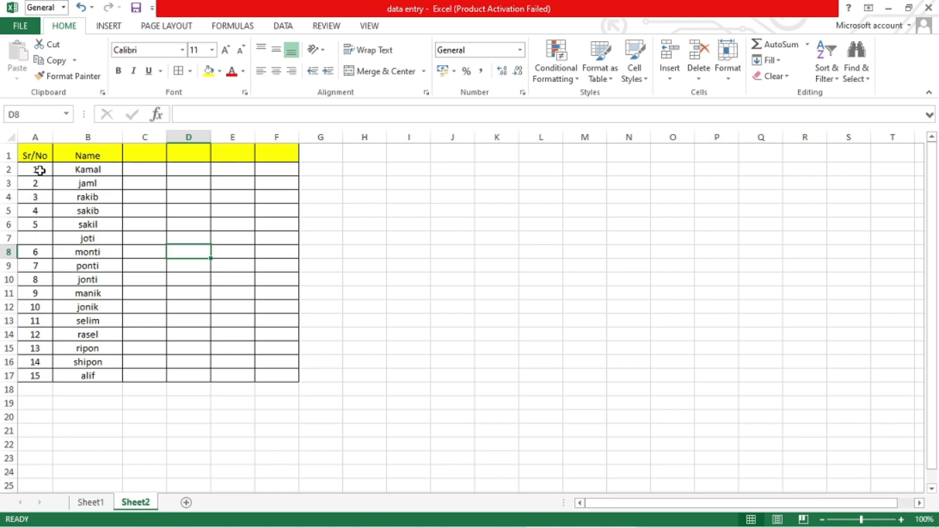
{"action": "left_click_drag", "start_coordinate": [38, 170], "coordinate": [36, 380]}
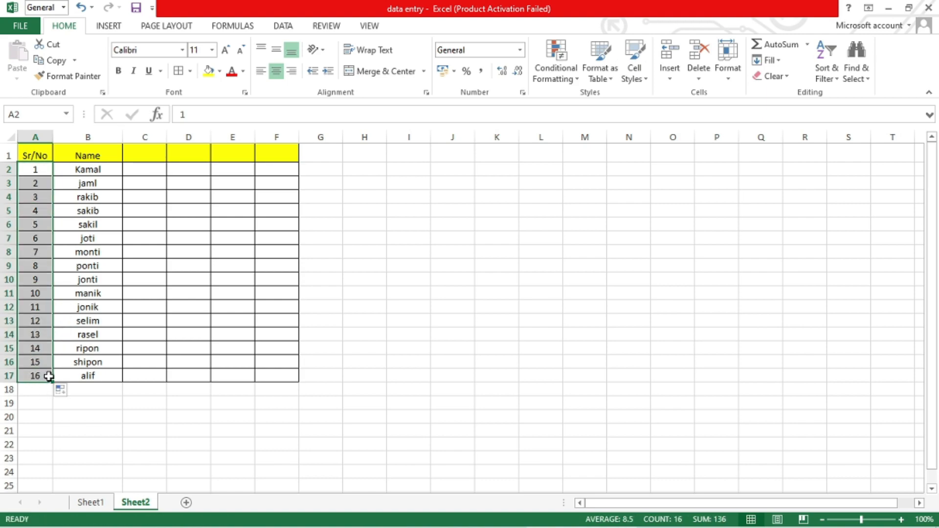
{"action": "left_click", "coordinate": [183, 319]}
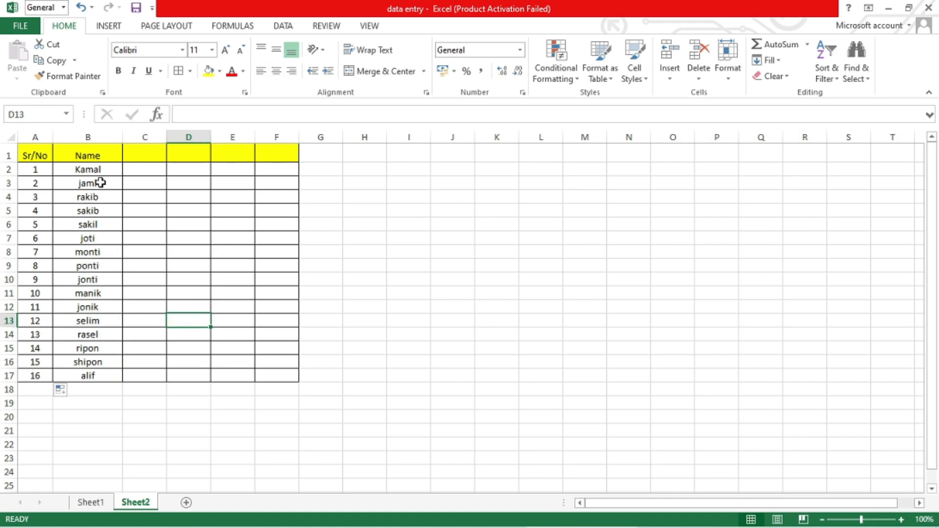
Step: Enter the heading Designation in cell C1, correctly spelled, and widen column C to fit it
{"action": "left_click", "coordinate": [142, 155]}
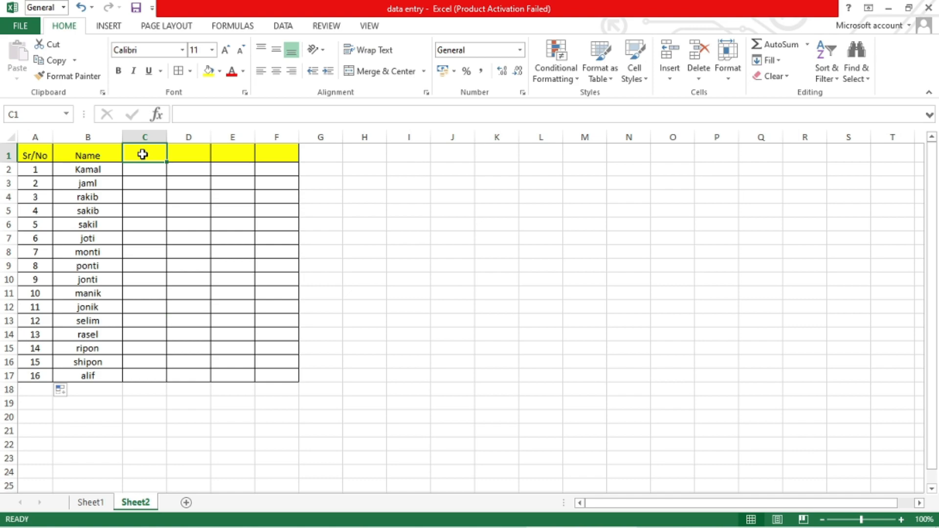
{"action": "type", "text": "De"}
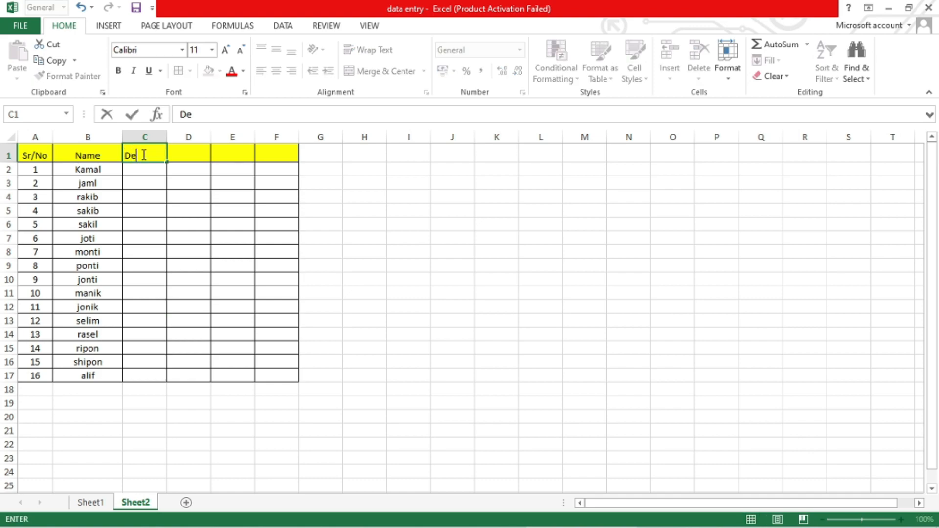
{"action": "type", "text": "singnation"}
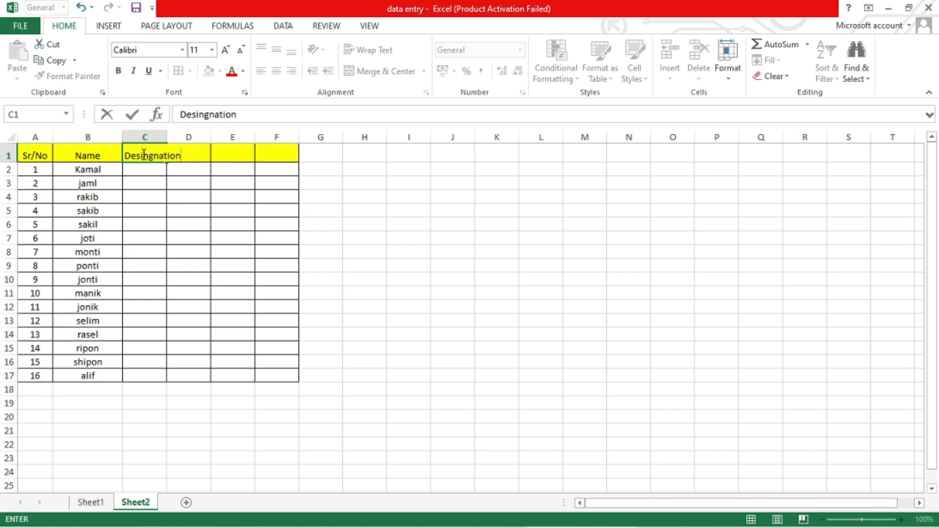
{"action": "left_click", "coordinate": [191, 235]}
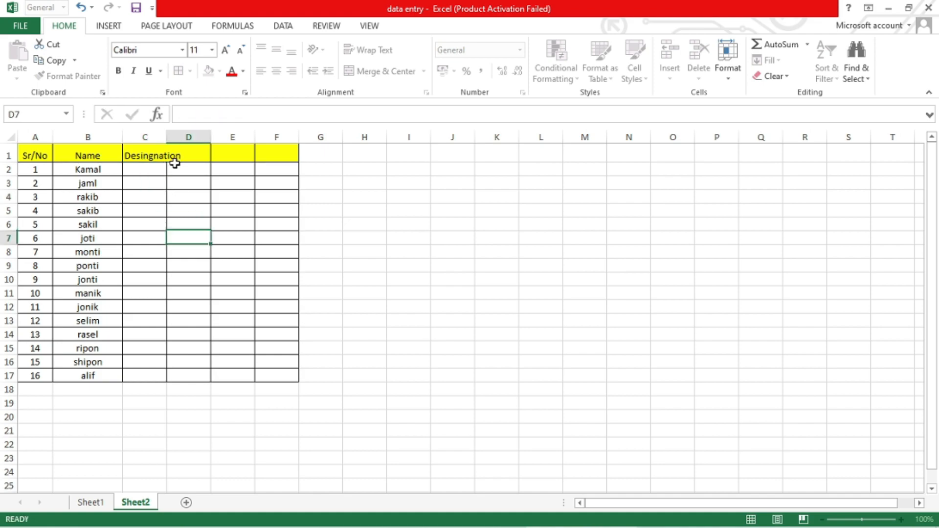
{"action": "left_click", "coordinate": [156, 132]}
{"action": "left_click_drag", "start_coordinate": [167, 132], "coordinate": [204, 132]}
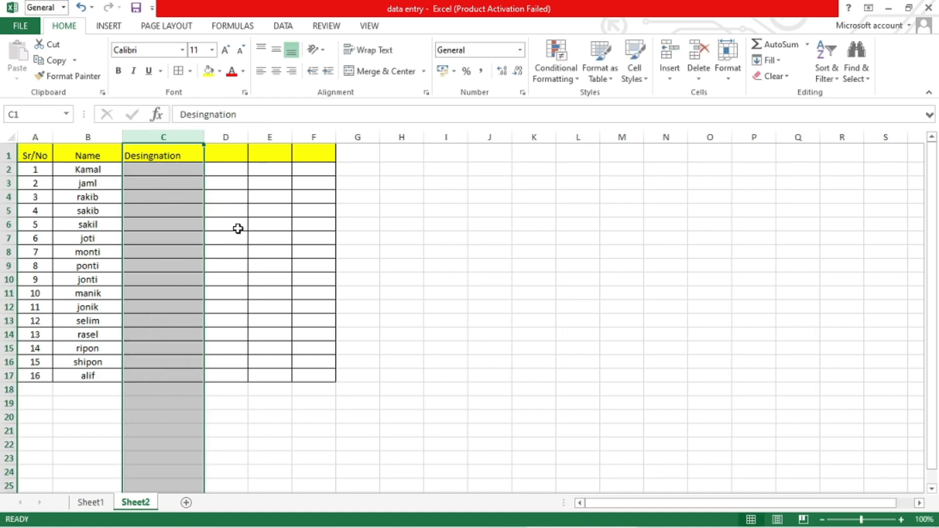
{"action": "left_click", "coordinate": [226, 234]}
{"action": "left_click", "coordinate": [146, 153]}
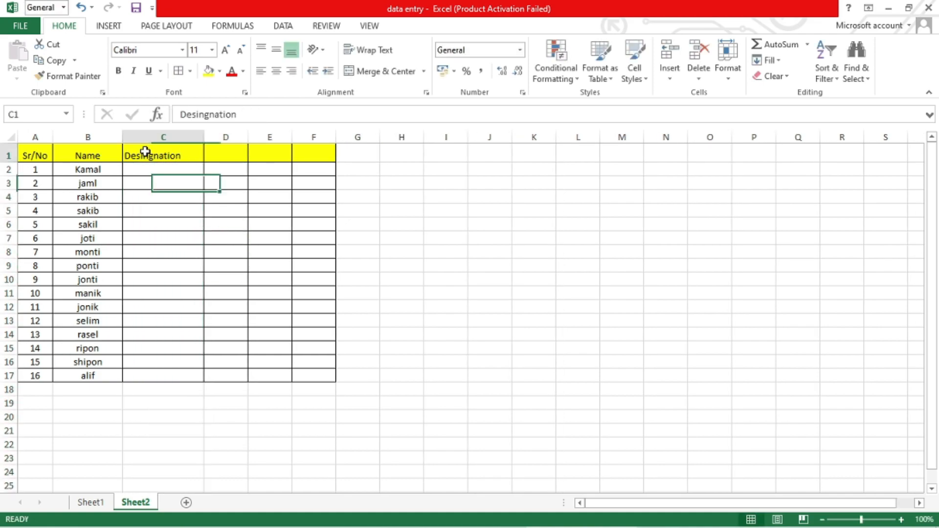
{"action": "left_click", "coordinate": [201, 114]}
{"action": "key", "text": "BackSpace"}
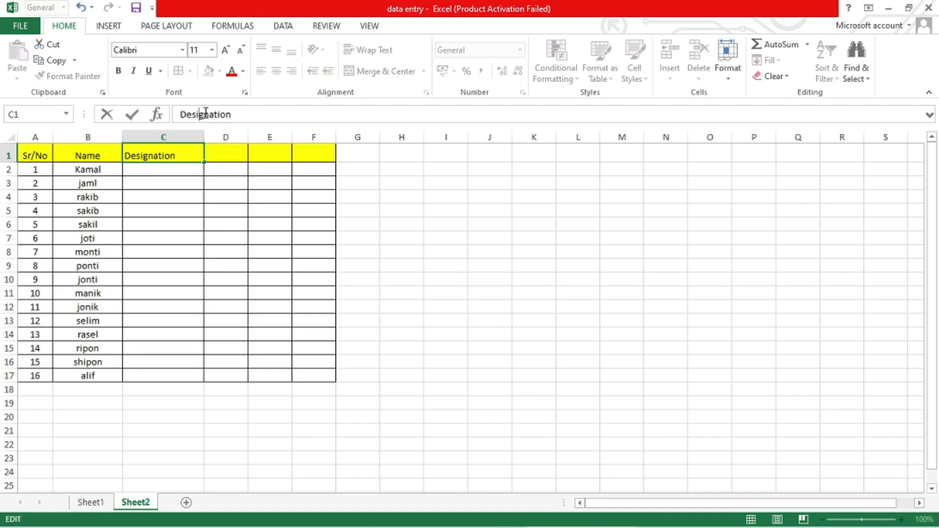
{"action": "left_click", "coordinate": [328, 280]}
Step: Enter the headings Salary in D1, vacation in E1 and Sick in F1
{"action": "left_click", "coordinate": [224, 152]}
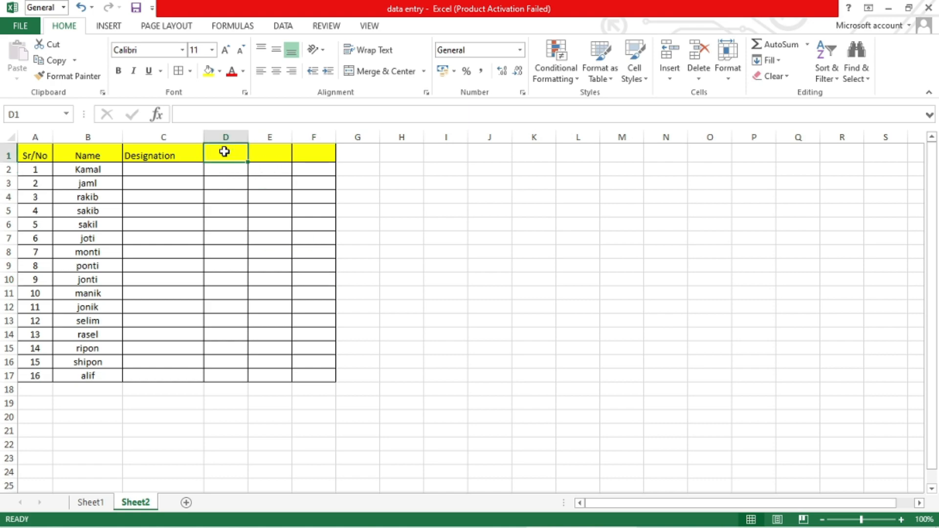
{"action": "type", "text": "Sala"}
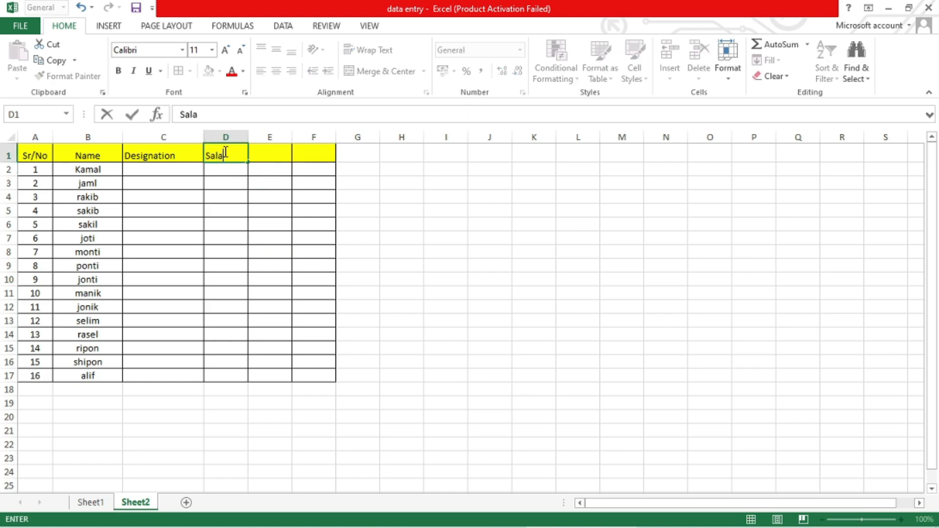
{"action": "type", "text": "ry"}
{"action": "key", "text": "Tab"}
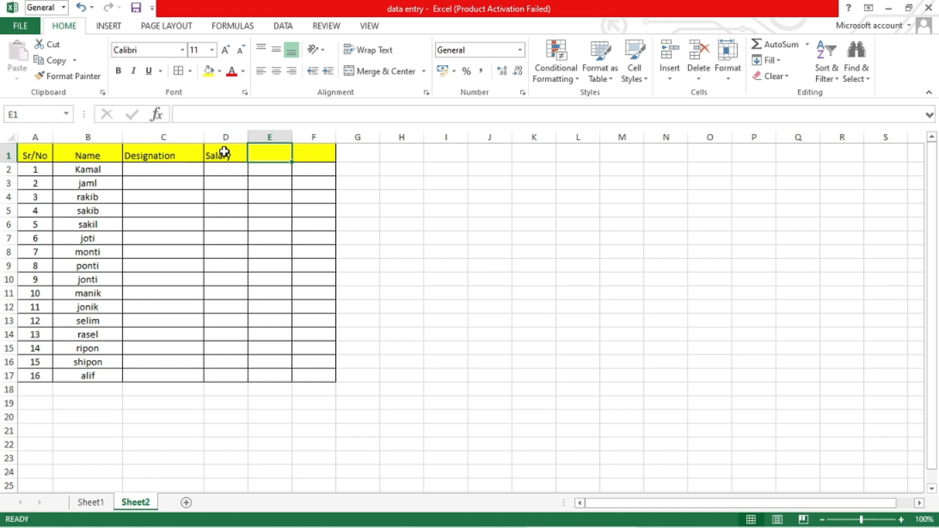
{"action": "type", "text": "vacation"}
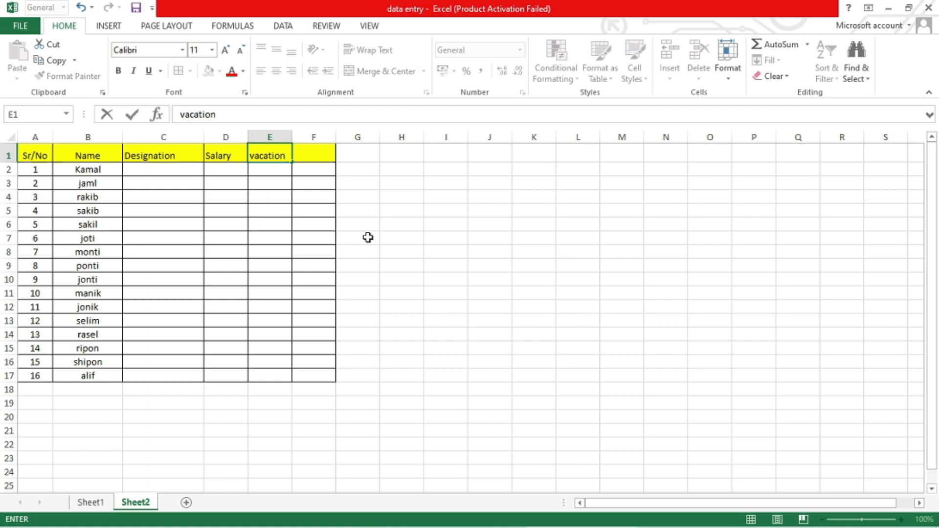
{"action": "left_click", "coordinate": [312, 157]}
{"action": "type", "text": "Sick"}
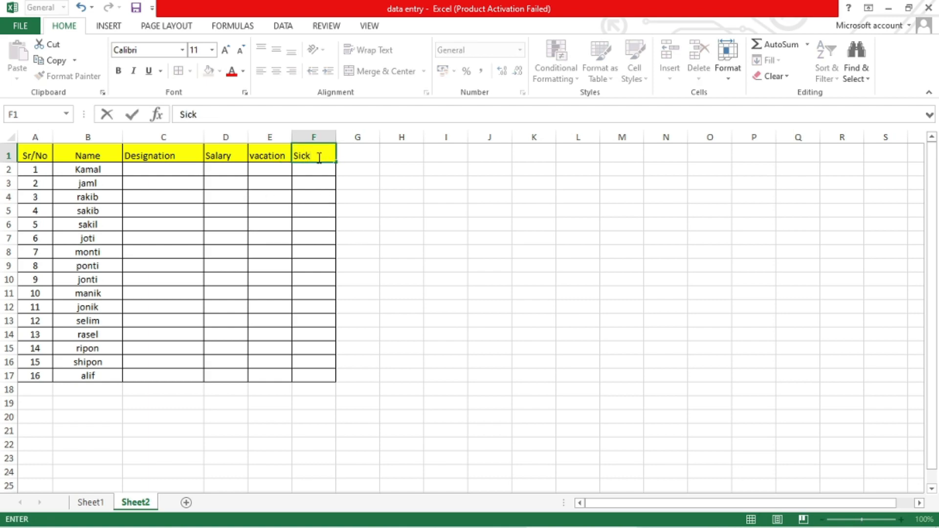
{"action": "left_click", "coordinate": [428, 185]}
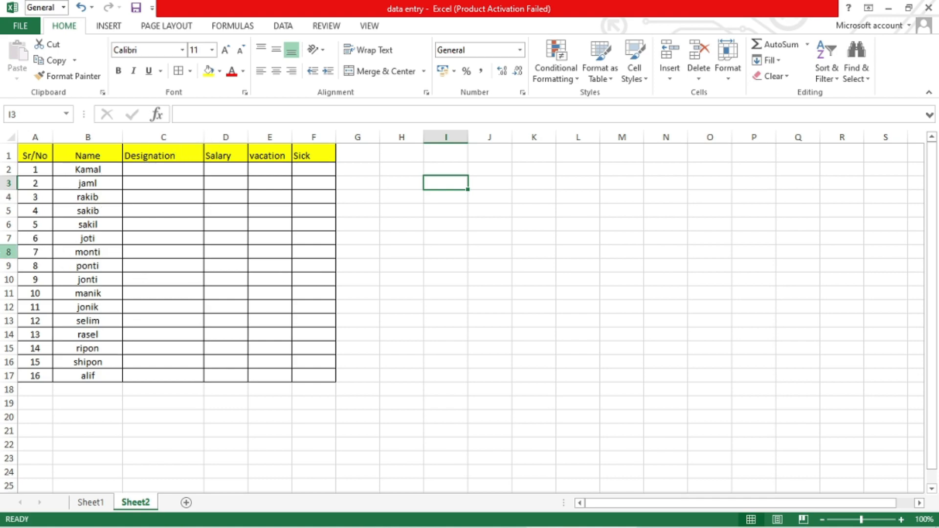
{"action": "left_click_drag", "start_coordinate": [9, 231], "coordinate": [11, 295]}
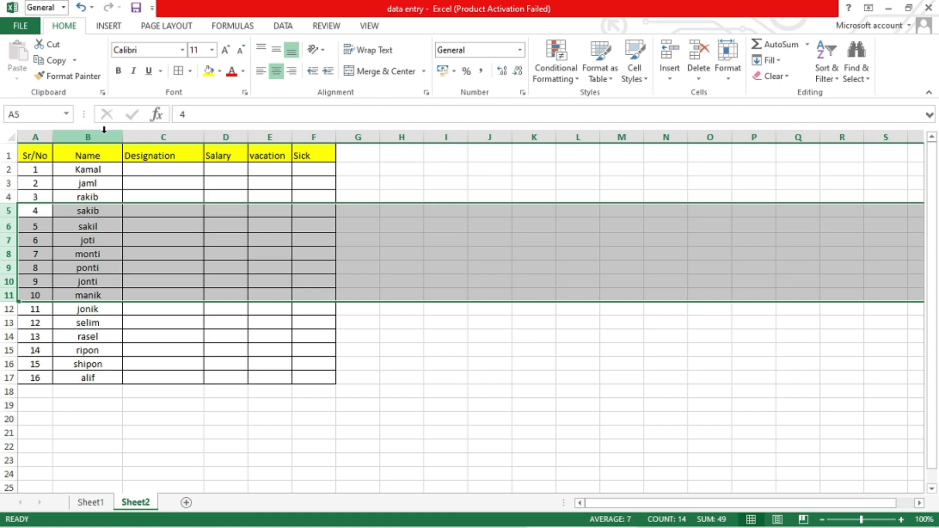
{"action": "left_click_drag", "start_coordinate": [101, 136], "coordinate": [228, 142]}
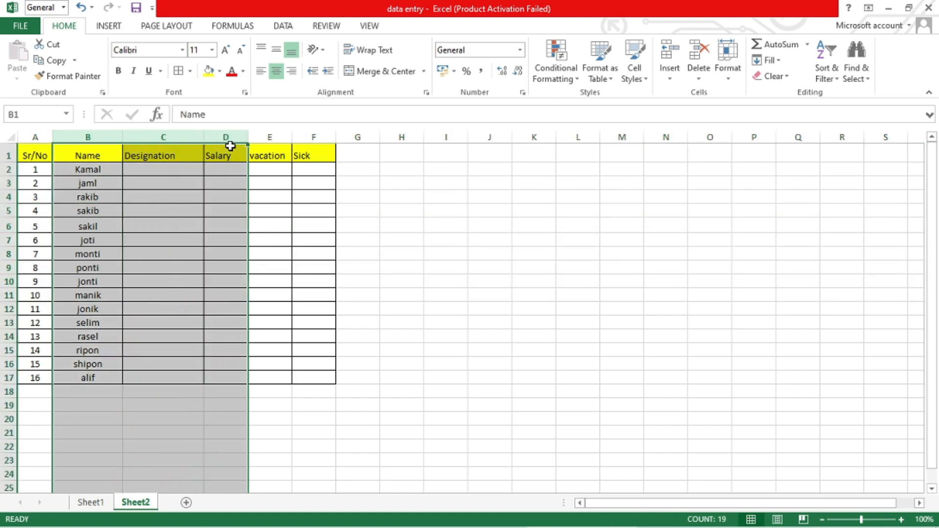
{"action": "left_click", "coordinate": [462, 225]}
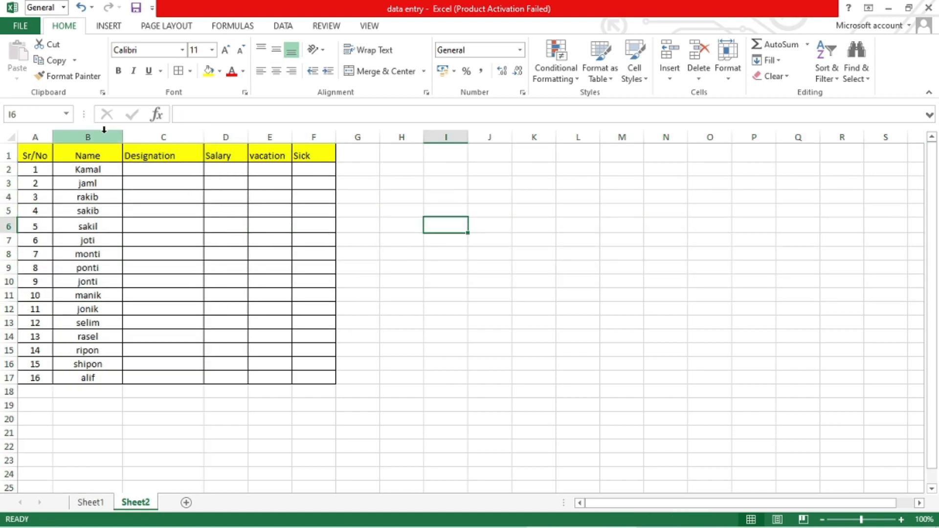
{"action": "left_click_drag", "start_coordinate": [116, 135], "coordinate": [159, 137]}
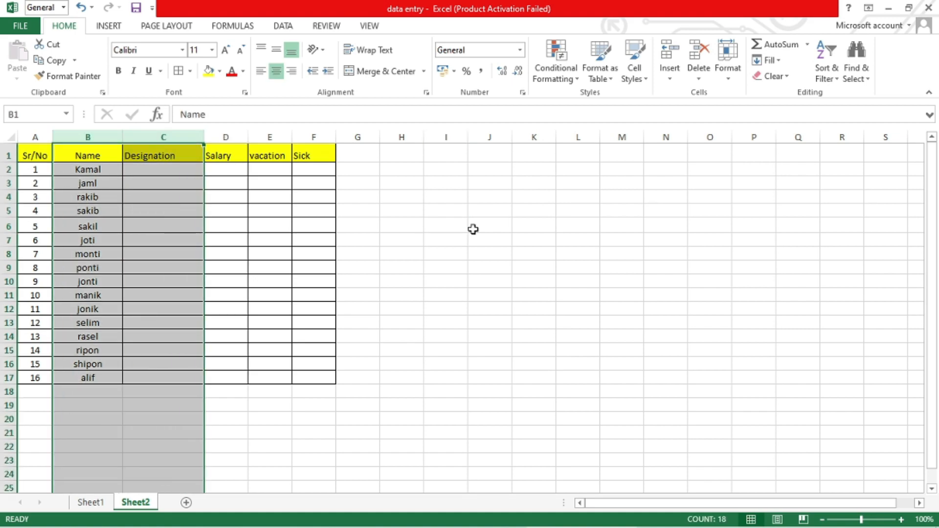
{"action": "left_click", "coordinate": [426, 216]}
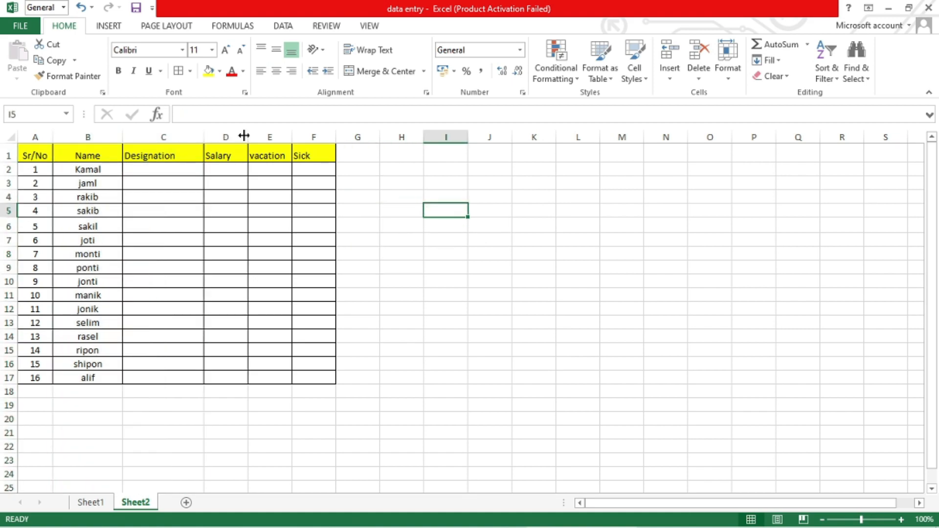
Step: Try inserting a blank column between Sr/No and Name, and undo the insertion
{"action": "right_click", "coordinate": [100, 133]}
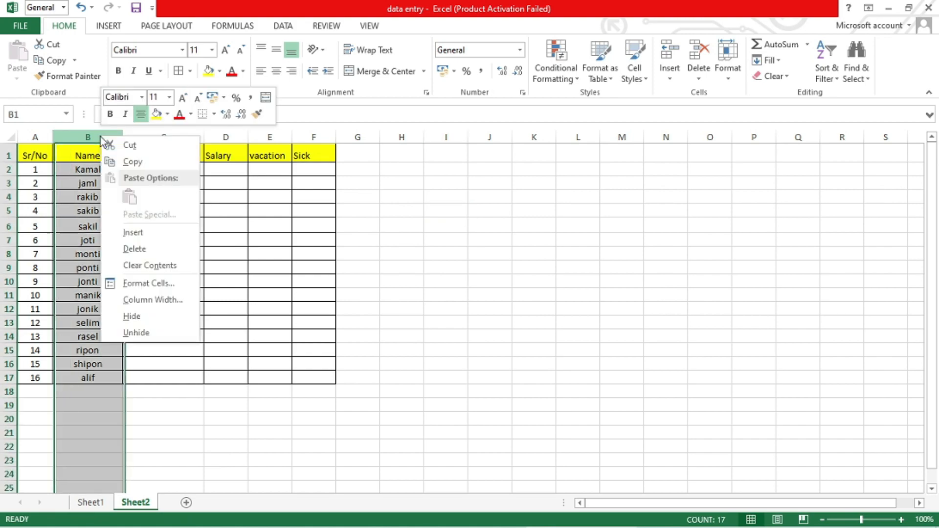
{"action": "left_click", "coordinate": [146, 234]}
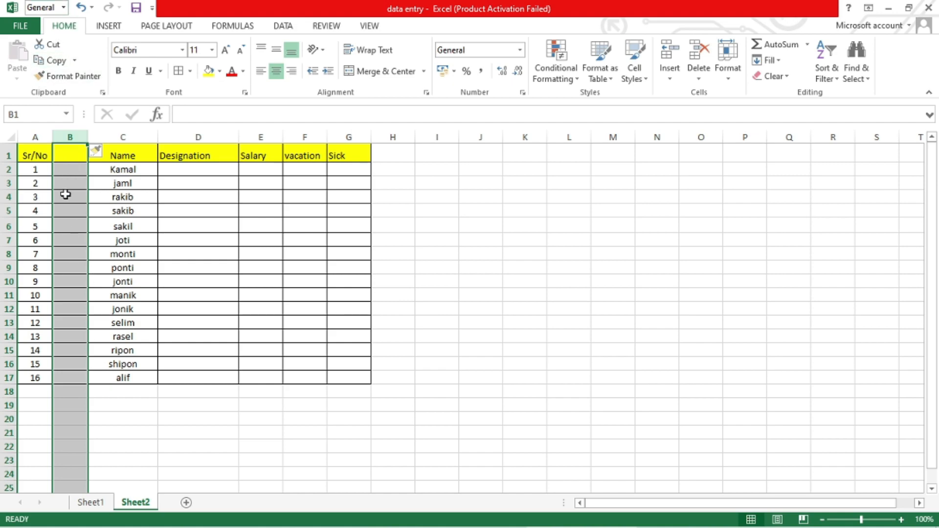
{"action": "key", "text": "ctrl+z"}
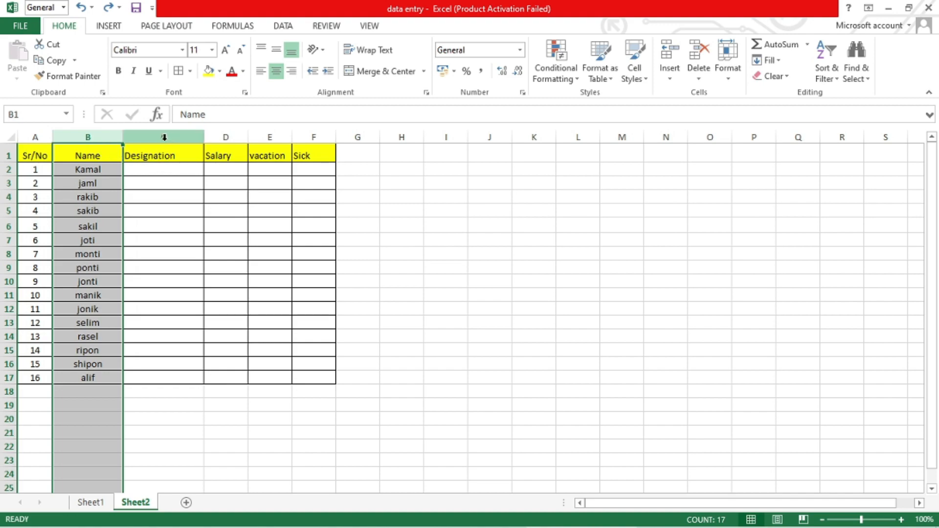
Step: Insert a blank column between the Name and Designation columns
{"action": "left_click", "coordinate": [140, 131]}
{"action": "right_click", "coordinate": [141, 131]}
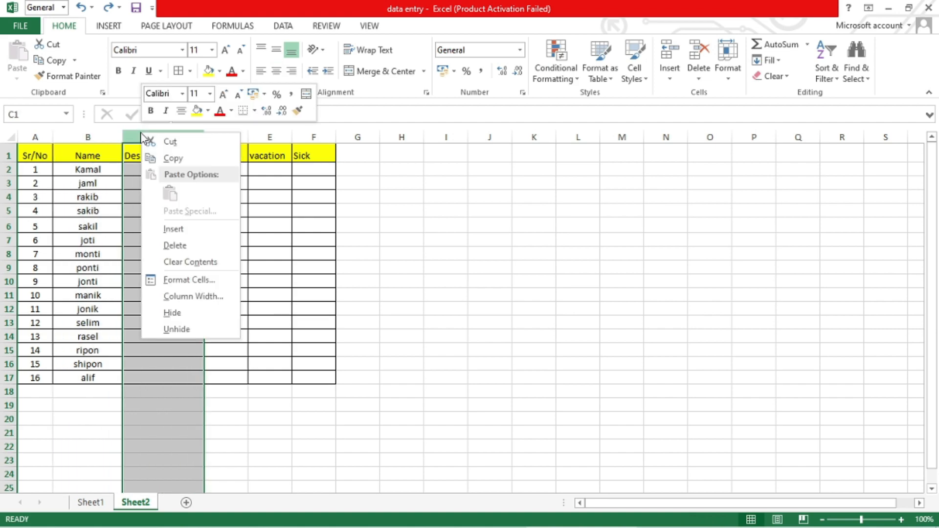
{"action": "left_click", "coordinate": [175, 228]}
{"action": "left_click", "coordinate": [233, 197]}
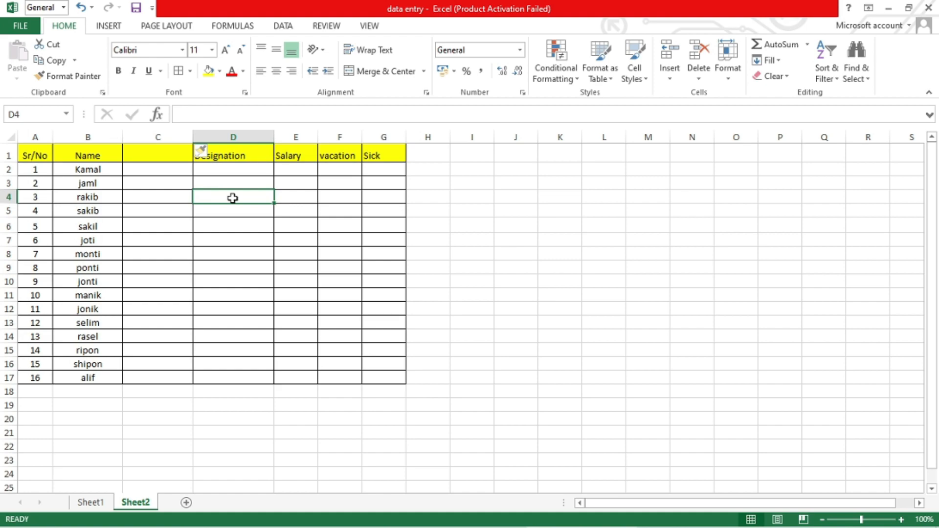
Step: Enter the heading Month, correctly capitalised, in cell C1 of the blank column
{"action": "left_click", "coordinate": [160, 158]}
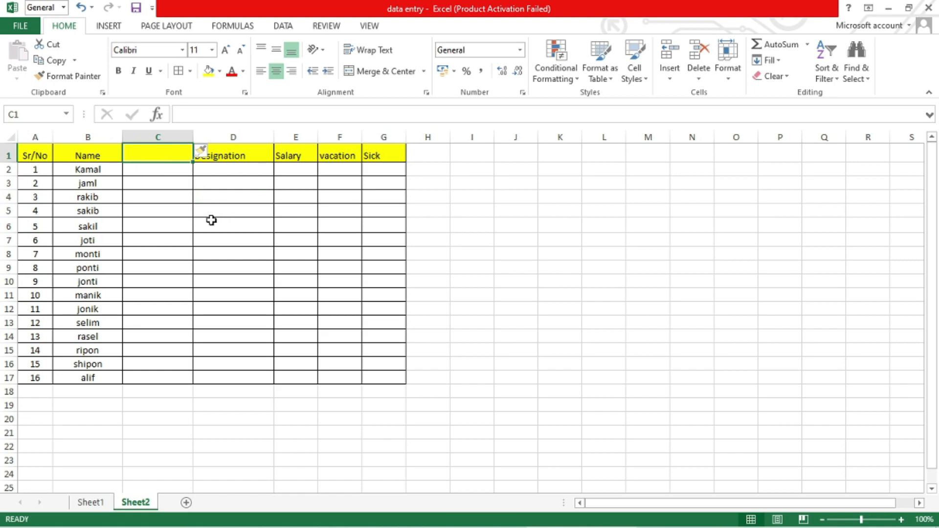
{"action": "type", "text": "MOnth"}
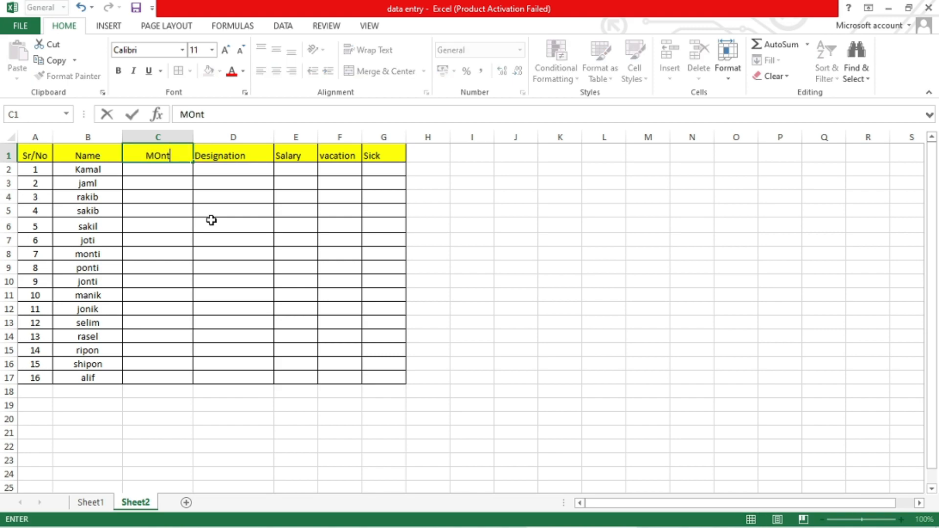
{"action": "key", "text": "BackSpace"}
{"action": "key", "text": "BackSpace"}
{"action": "key", "text": "BackSpace"}
{"action": "key", "text": "BackSpace"}
{"action": "type", "text": "ot"}
{"action": "key", "text": "BackSpace"}
{"action": "type", "text": "nth"}
{"action": "left_click", "coordinate": [211, 220]}
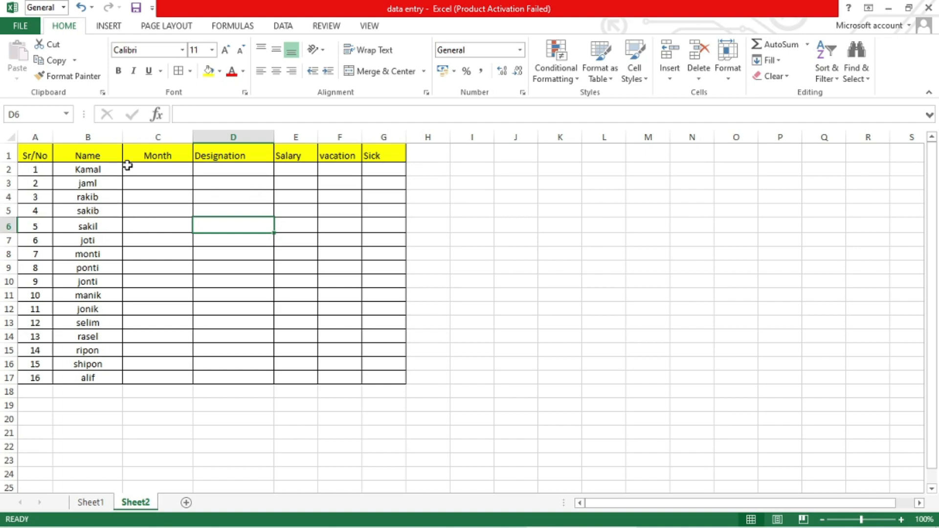
{"action": "left_click", "coordinate": [159, 133]}
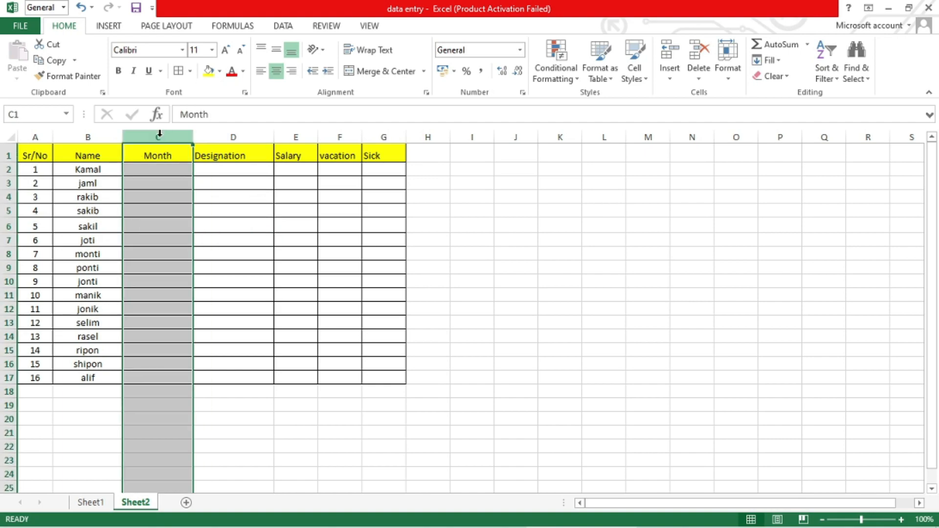
{"action": "right_click", "coordinate": [158, 134]}
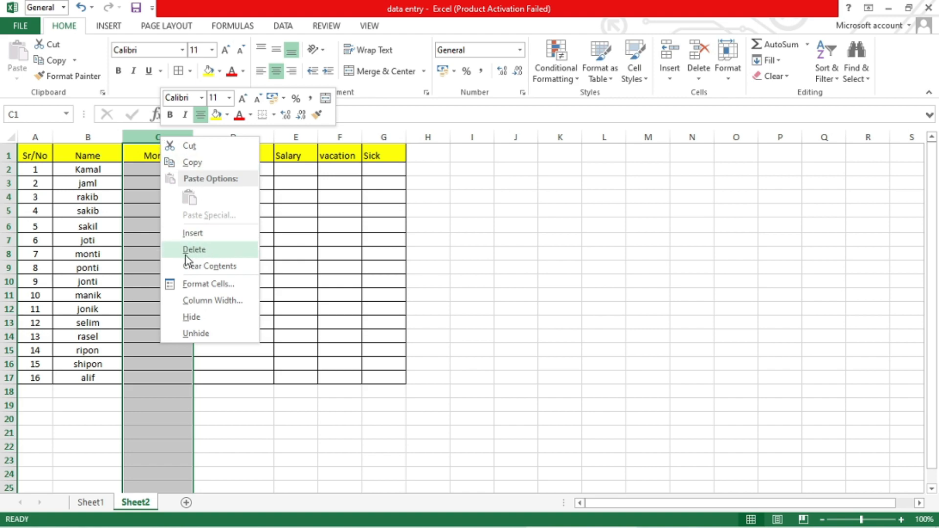
{"action": "left_click", "coordinate": [369, 233]}
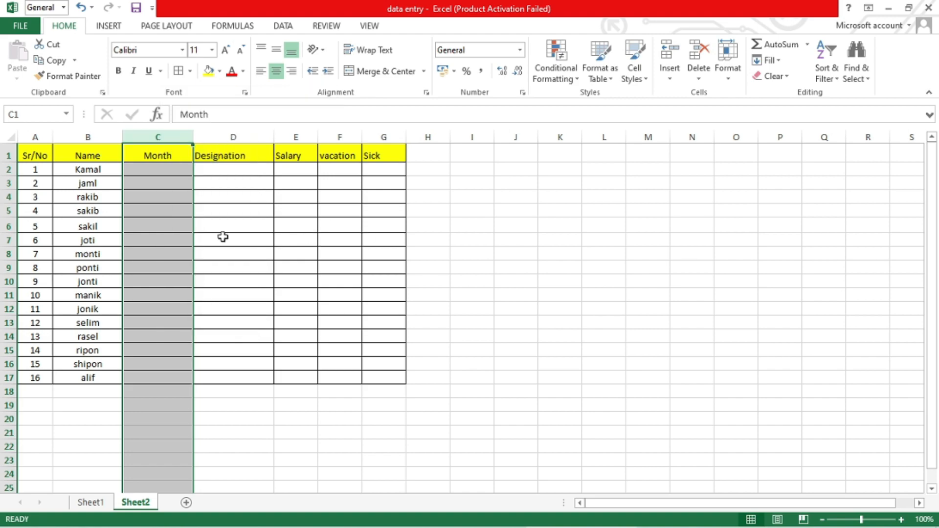
Step: Try deleting row 6, the entry with serial number 5, and undo the deletion
{"action": "left_click", "coordinate": [86, 222]}
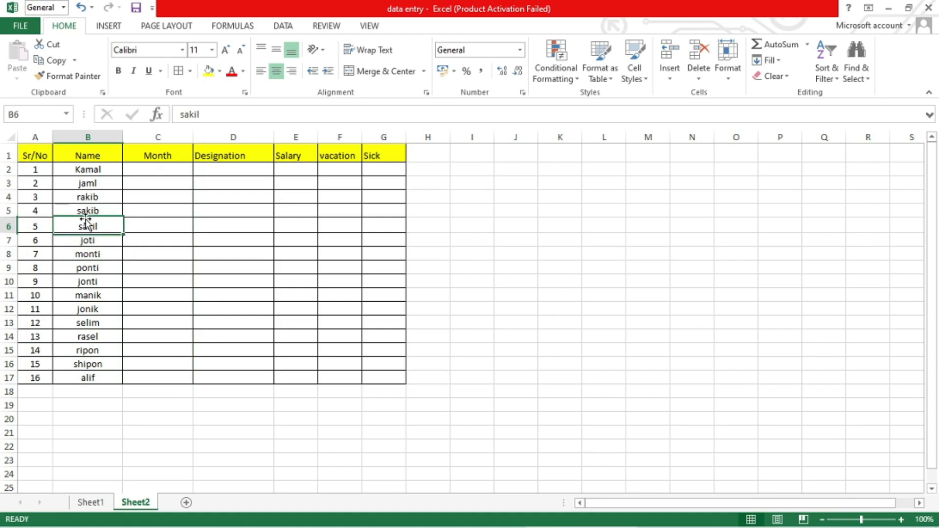
{"action": "left_click", "coordinate": [8, 229]}
{"action": "right_click", "coordinate": [7, 232]}
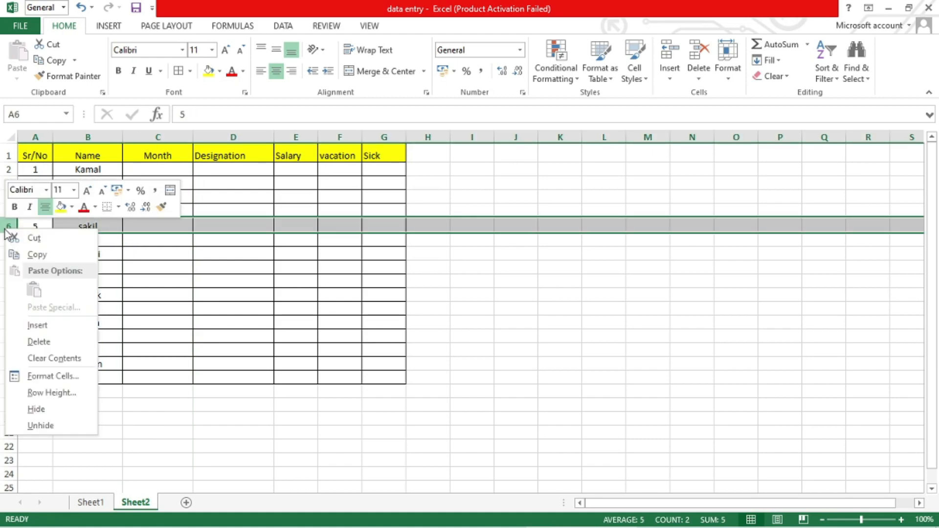
{"action": "left_click", "coordinate": [39, 342]}
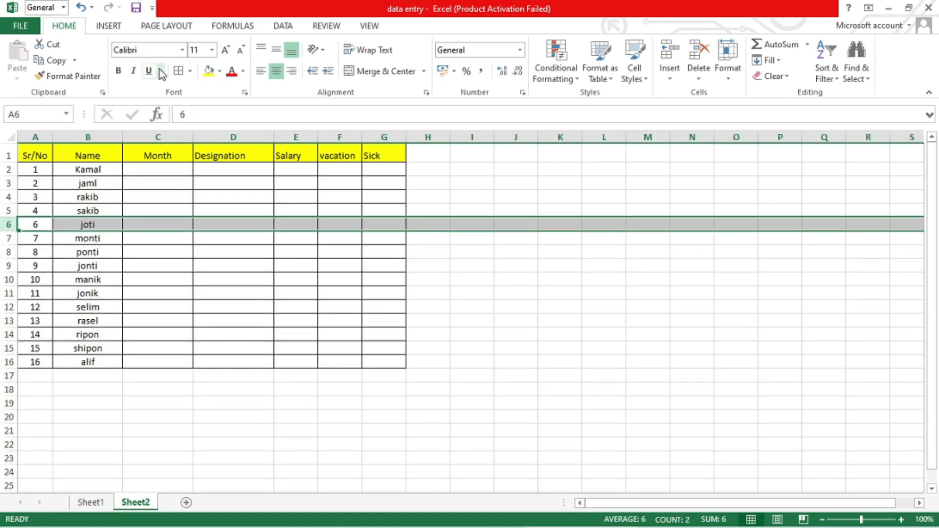
{"action": "left_click", "coordinate": [80, 9]}
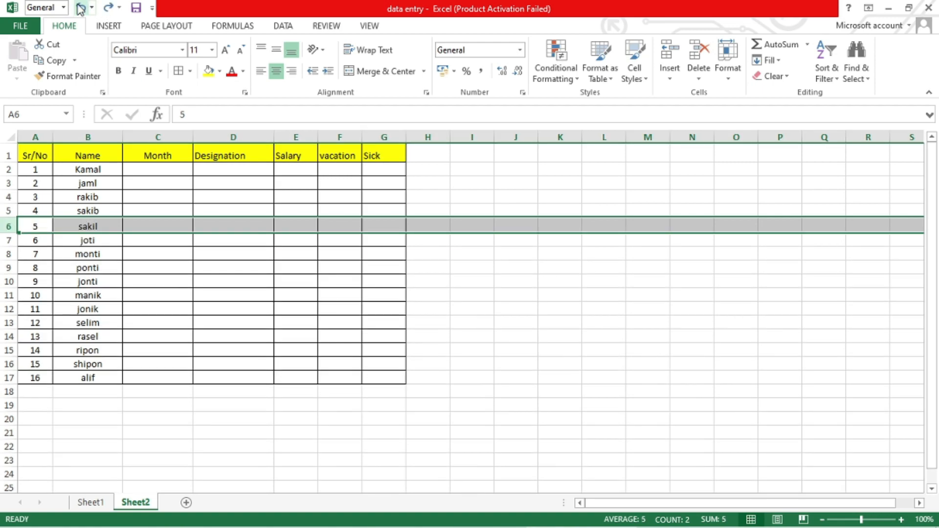
{"action": "left_click", "coordinate": [143, 310]}
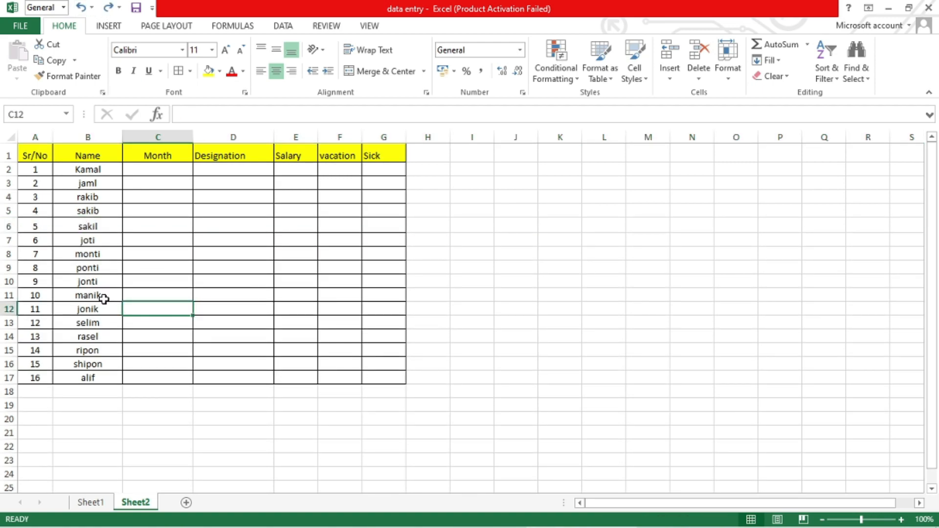
Step: Enter the month abbreviations Jan, Feb, Mr and Ap in cells C2 to C5 of the Month column
{"action": "left_click", "coordinate": [154, 171]}
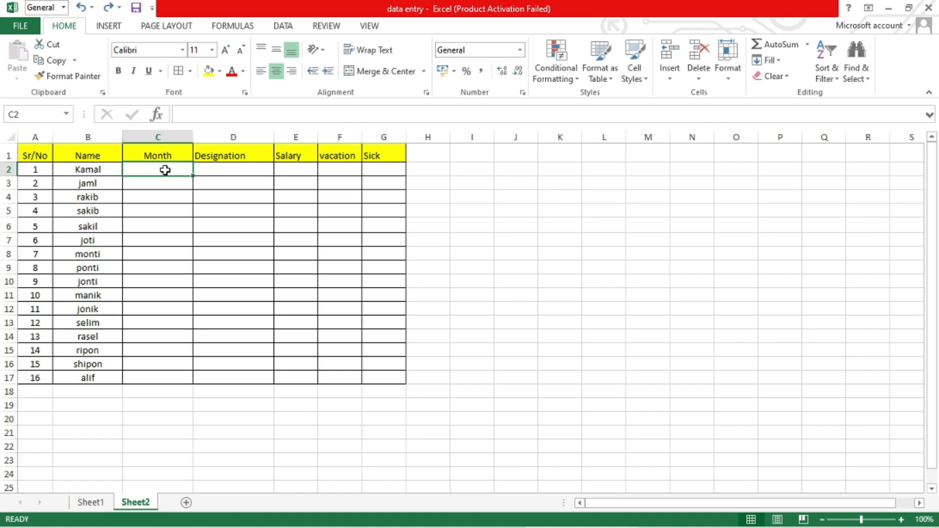
{"action": "type", "text": "Ja"}
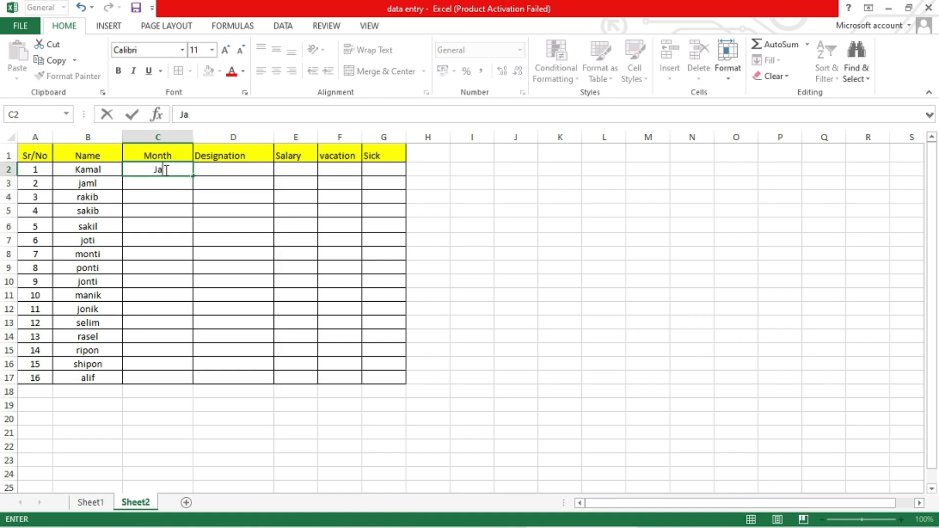
{"action": "type", "text": "n"}
{"action": "key", "text": "Return"}
{"action": "type", "text": "Feb"}
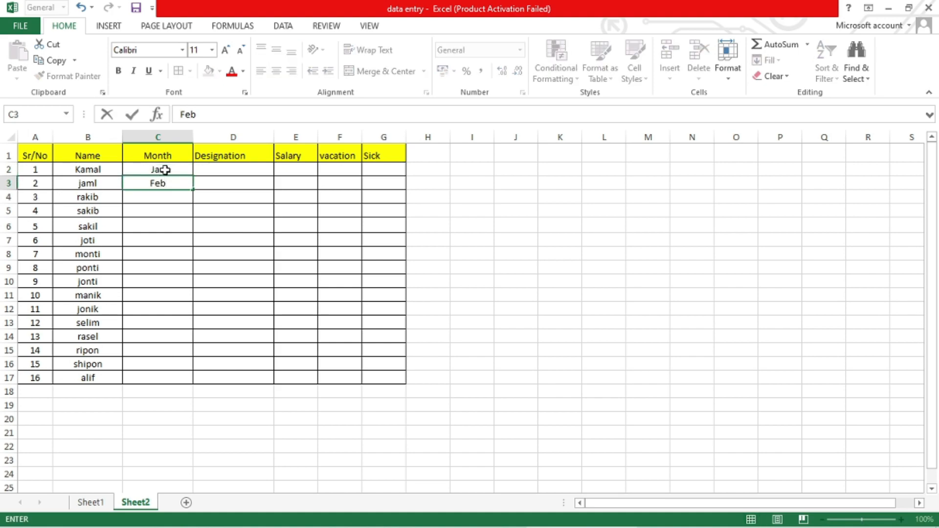
{"action": "key", "text": "Return"}
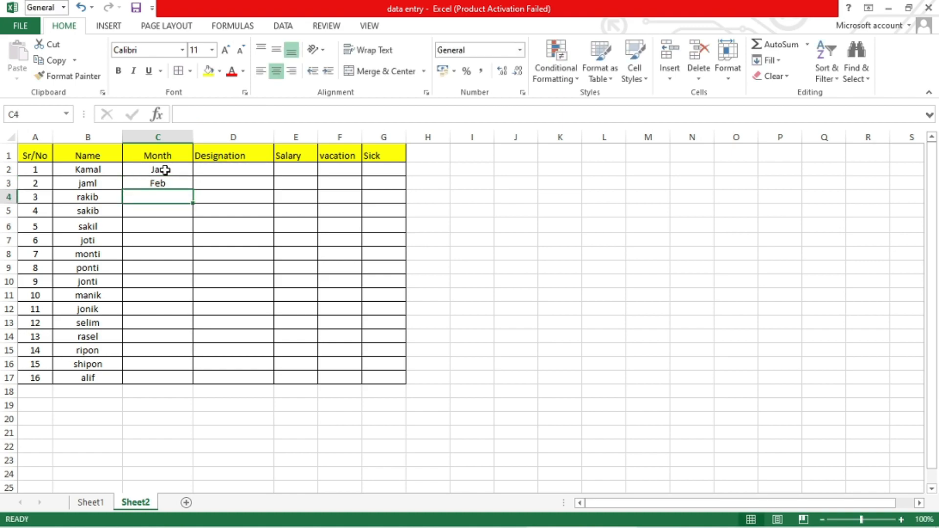
{"action": "type", "text": "Mrh"}
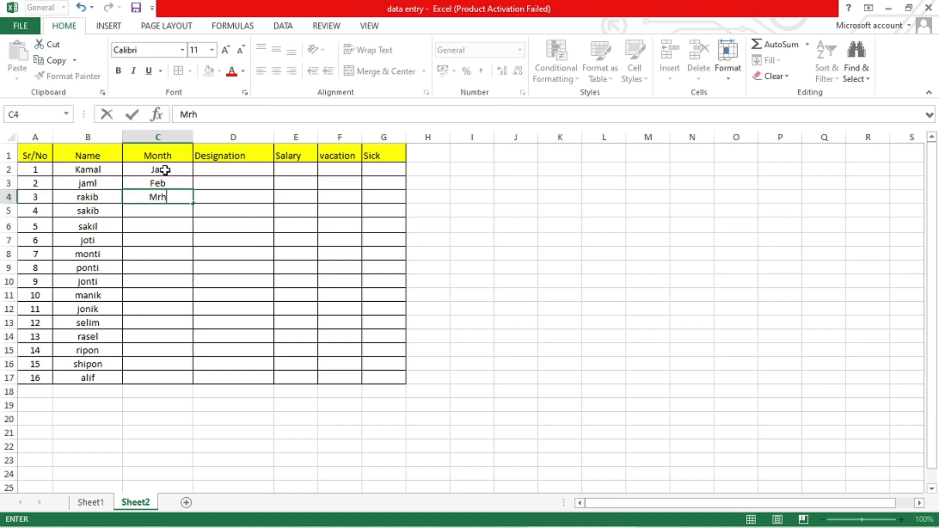
{"action": "key", "text": "BackSpace"}
{"action": "type", "text": "c"}
{"action": "key", "text": "BackSpace"}
{"action": "key", "text": "Return"}
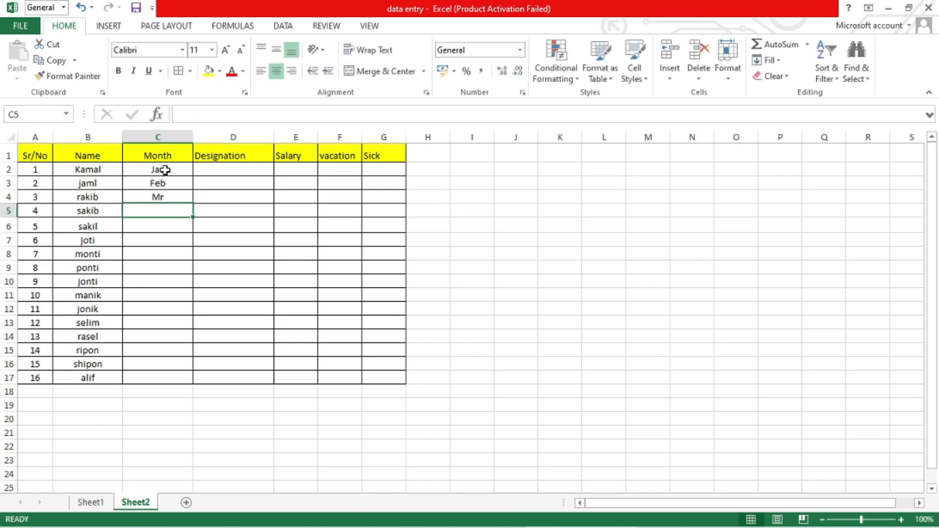
{"action": "type", "text": "Ap"}
{"action": "key", "text": "Return"}
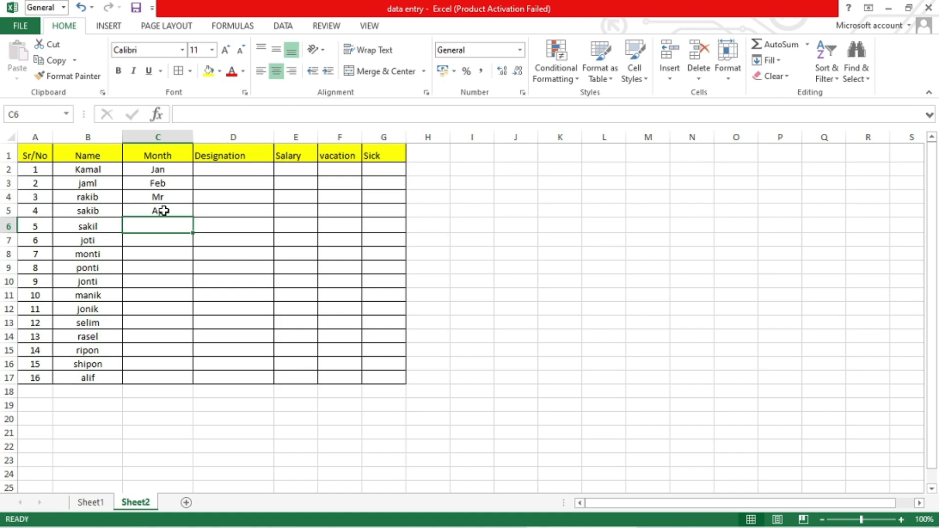
{"action": "scroll", "coordinate": [166, 217], "scroll_direction": "down", "scroll_amount": 4}
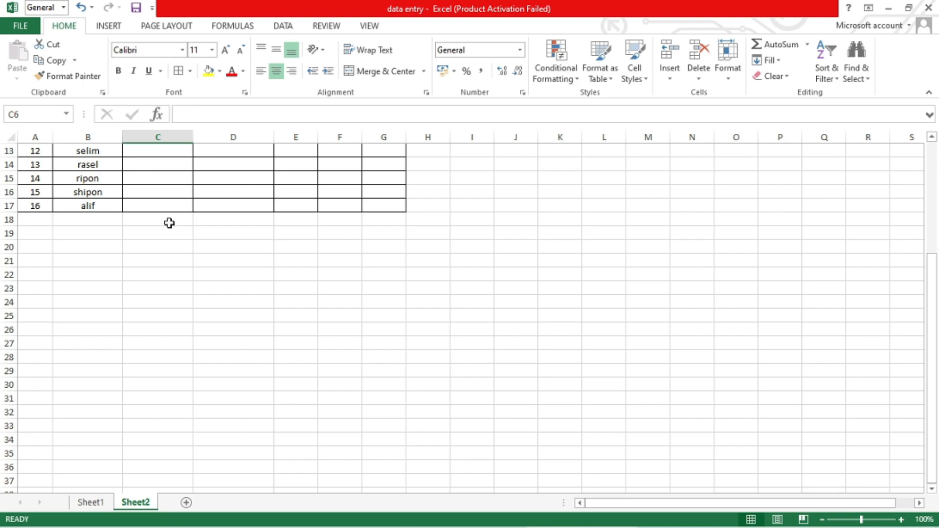
{"action": "scroll", "coordinate": [169, 223], "scroll_direction": "up", "scroll_amount": 4}
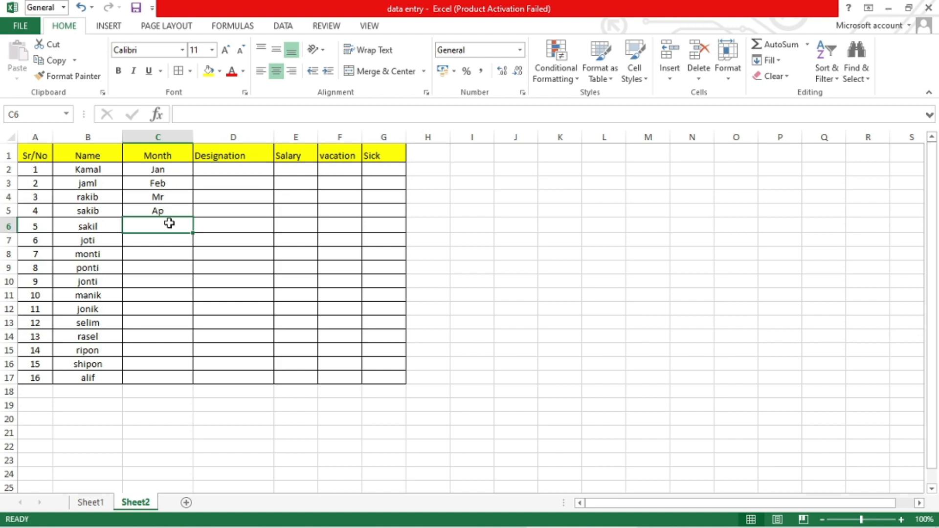
{"action": "scroll", "coordinate": [169, 223], "scroll_direction": "down", "scroll_amount": 1}
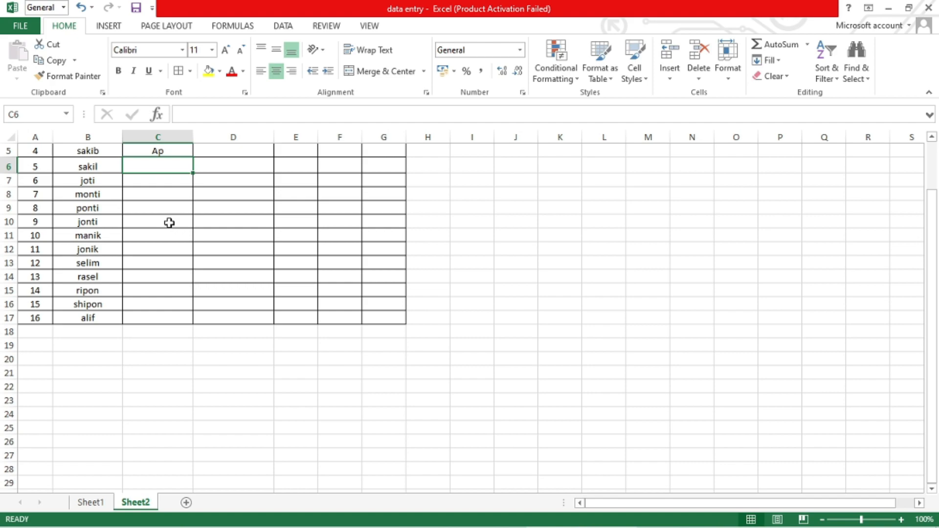
{"action": "scroll", "coordinate": [417, 210], "scroll_direction": "up", "scroll_amount": 2}
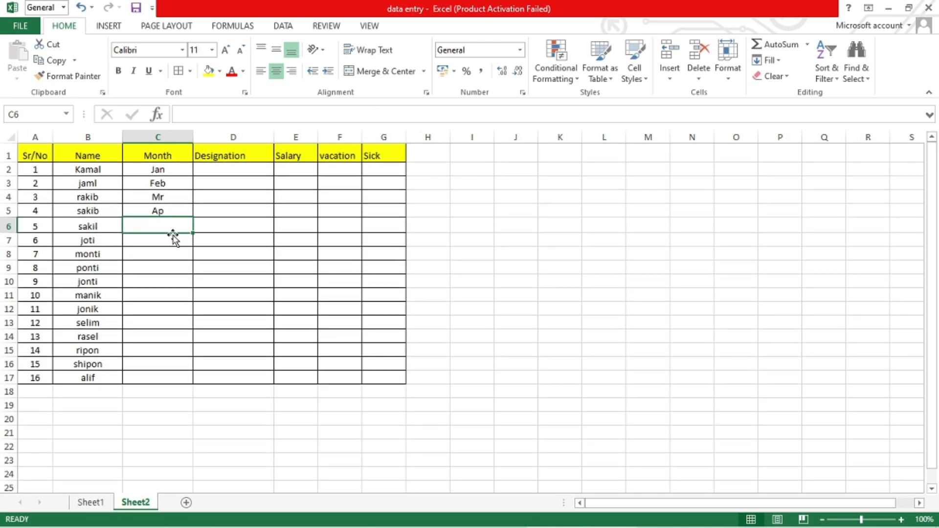
Step: Open data validation for cell C2 under Month and set the allowed values to List
{"action": "left_click", "coordinate": [180, 170]}
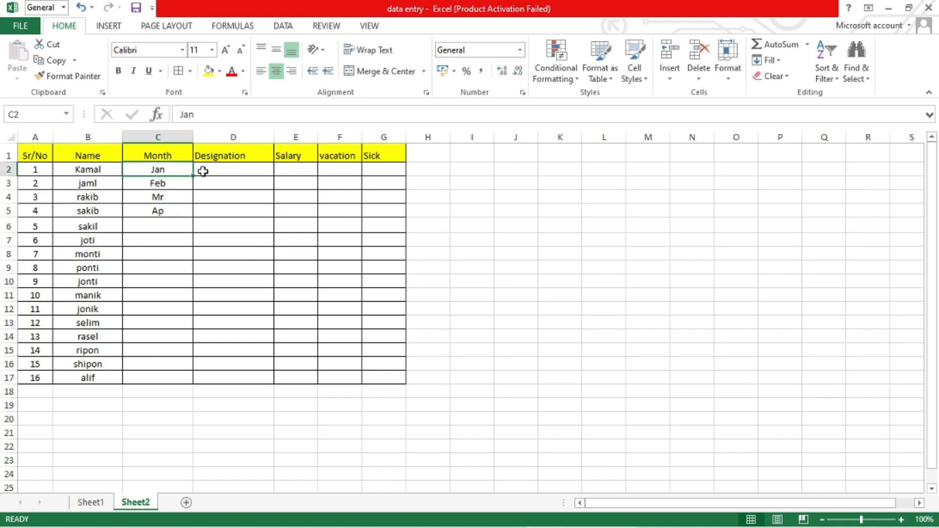
{"action": "left_click", "coordinate": [287, 30]}
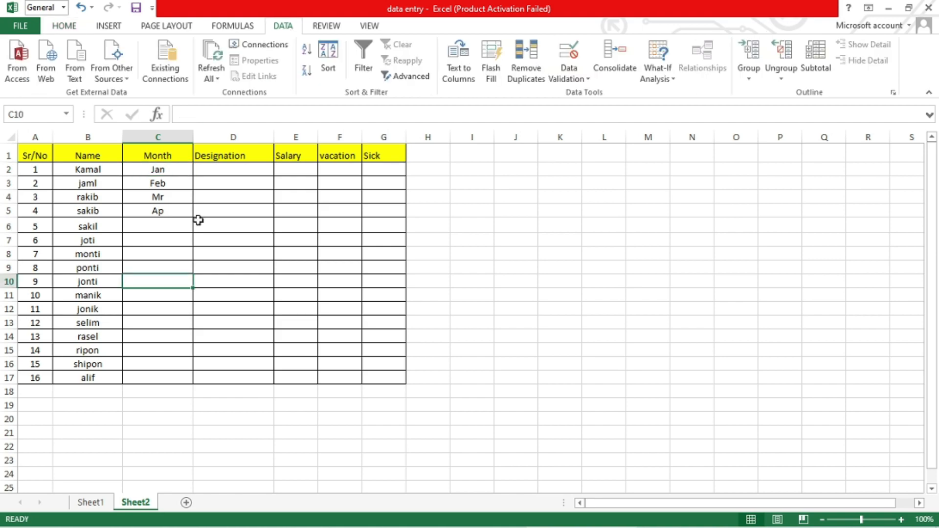
{"action": "left_click", "coordinate": [175, 172]}
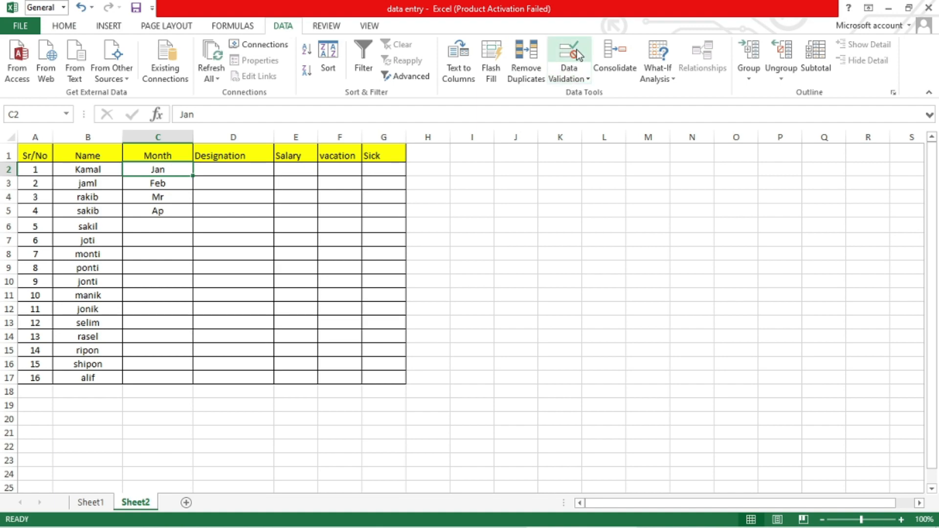
{"action": "left_click", "coordinate": [578, 76]}
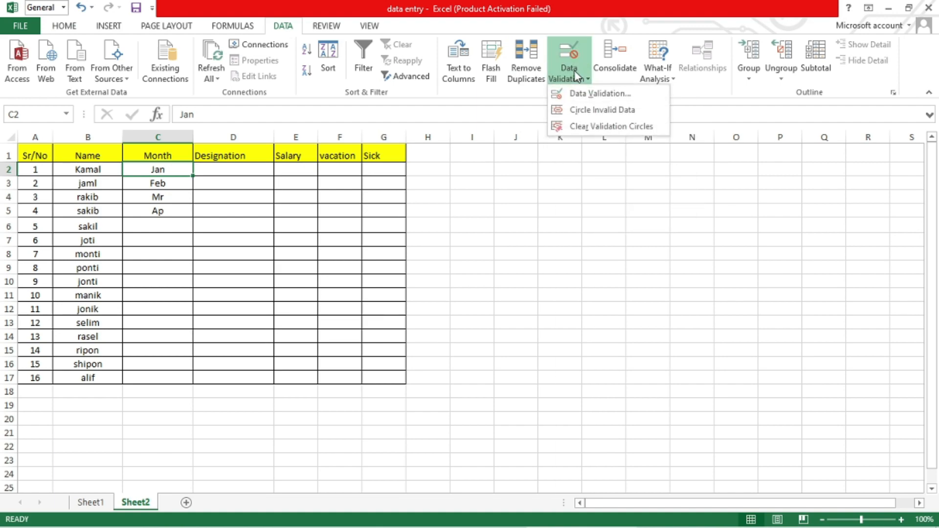
{"action": "left_click", "coordinate": [615, 93]}
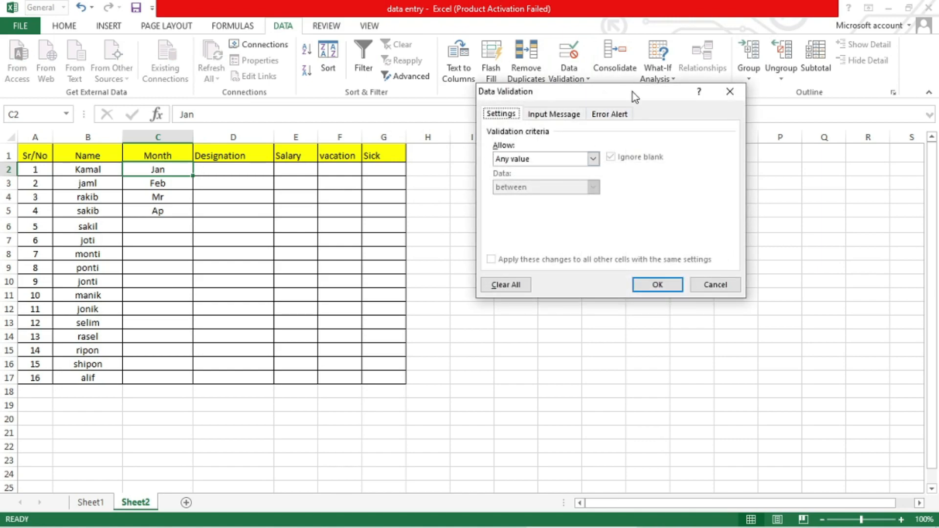
{"action": "left_click_drag", "start_coordinate": [633, 92], "coordinate": [601, 111]}
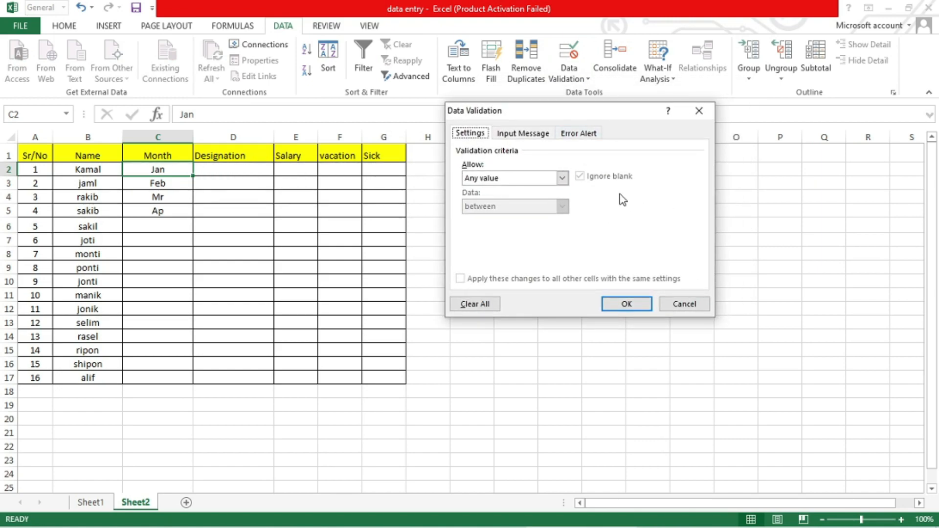
{"action": "left_click", "coordinate": [562, 179]}
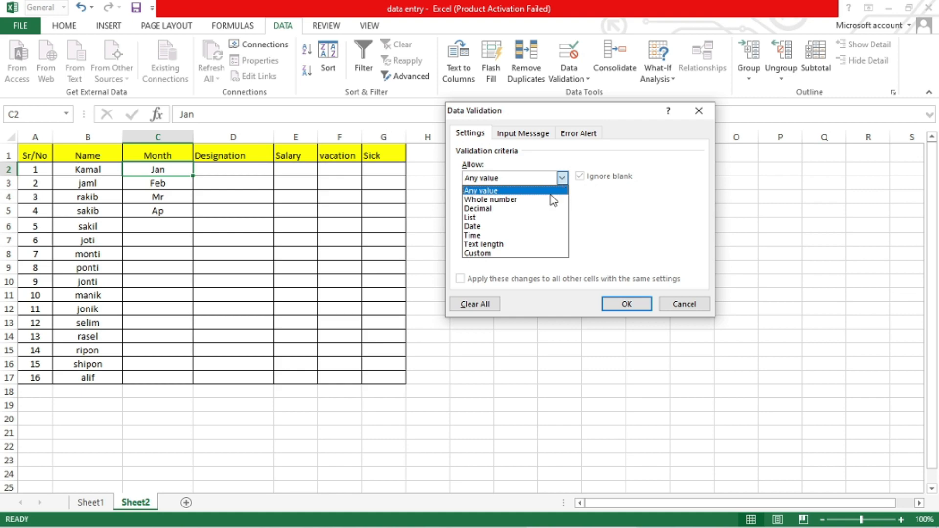
{"action": "left_click", "coordinate": [504, 218]}
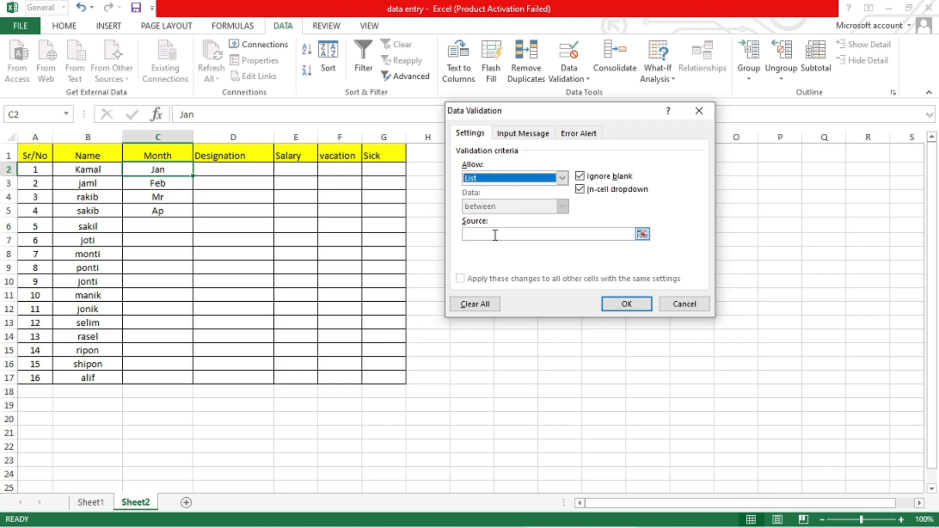
Step: Enter janurary,february,march,april,may,june,juty,august,september,october,november,december as the list source and apply the validation to C2
{"action": "left_click", "coordinate": [490, 235]}
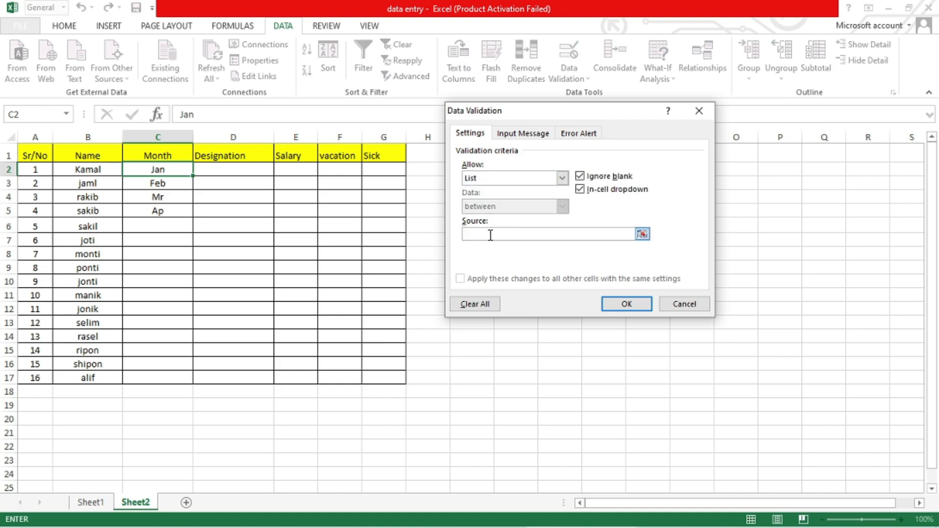
{"action": "type", "text": "janur"}
{"action": "type", "text": "ay,february,march,april"}
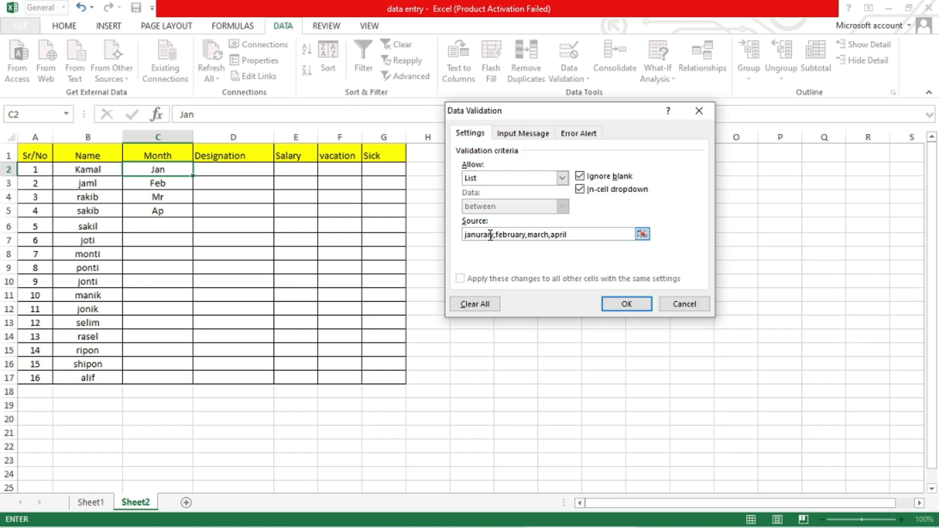
{"action": "type", "text": ","}
{"action": "type", "text": "may"}
{"action": "type", "text": ",june"}
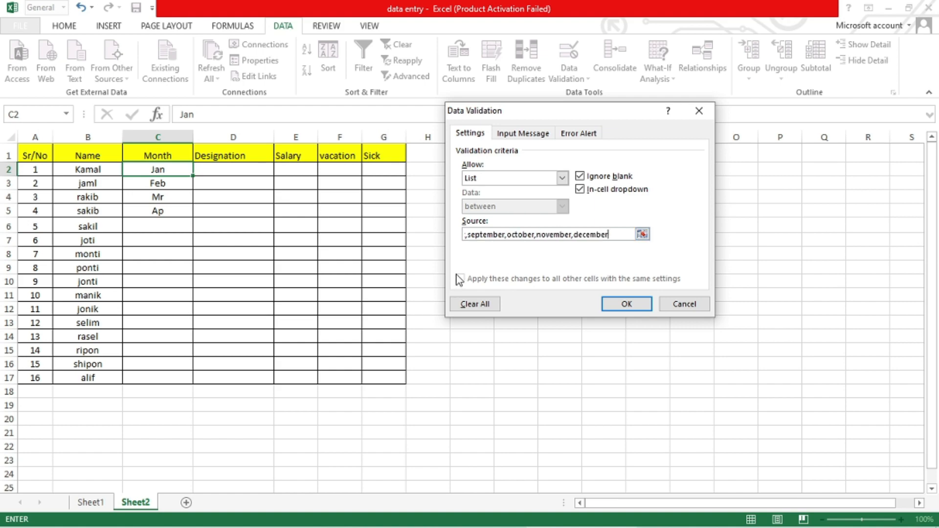
{"action": "left_click", "coordinate": [623, 304]}
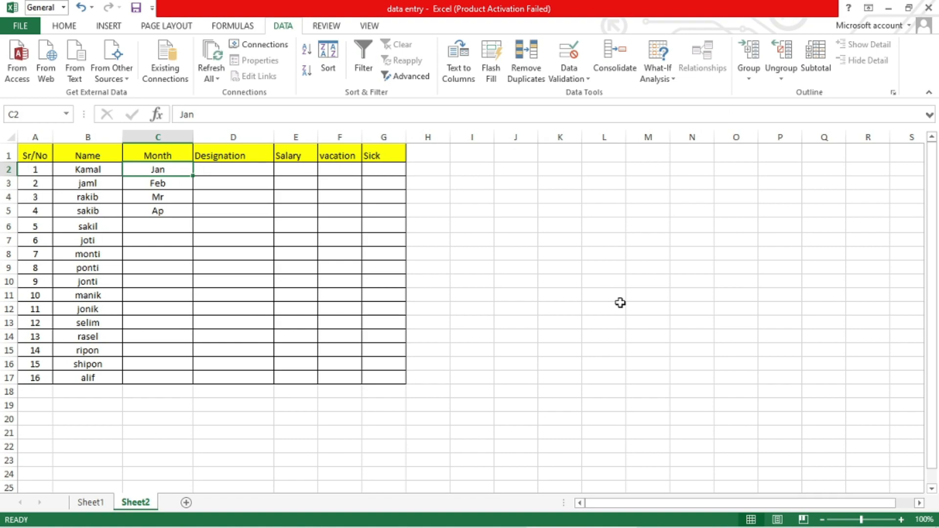
{"action": "left_click", "coordinate": [204, 212]}
{"action": "left_click", "coordinate": [175, 171]}
{"action": "left_click", "coordinate": [175, 210]}
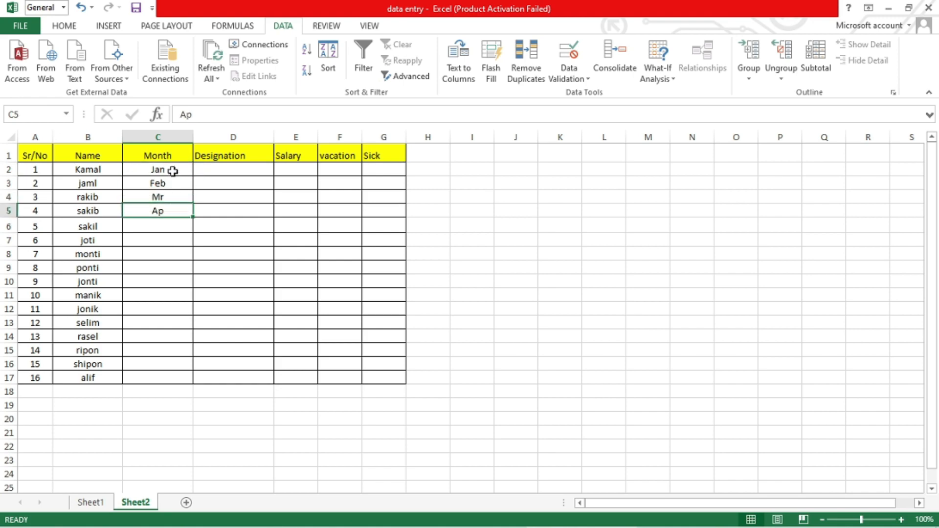
{"action": "left_click_drag", "start_coordinate": [173, 171], "coordinate": [160, 226]}
{"action": "left_click", "coordinate": [170, 272]}
{"action": "left_click", "coordinate": [161, 159]}
Step: Clear the month abbreviations from cells C2 to C5 of the Month column
{"action": "left_click", "coordinate": [175, 170]}
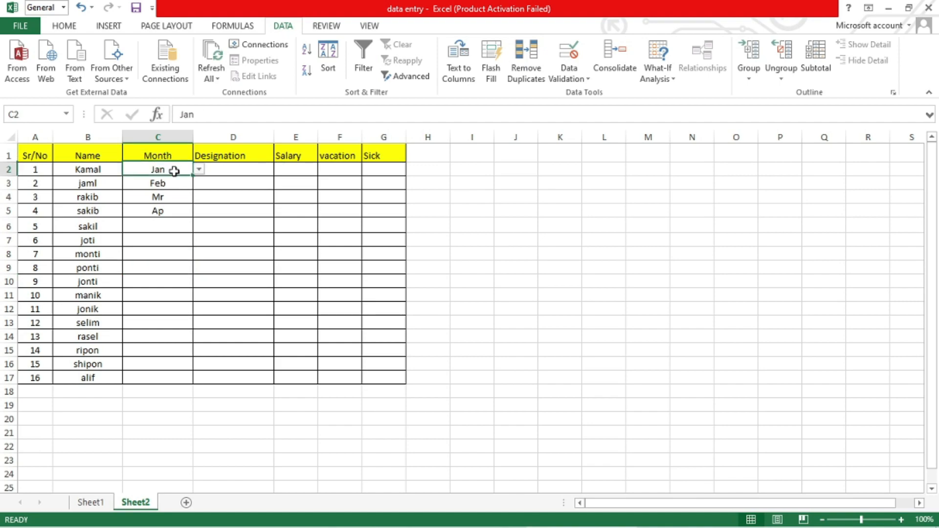
{"action": "key", "text": "Delete"}
{"action": "key", "text": "Down"}
{"action": "key", "text": "Delete"}
{"action": "key", "text": "Down"}
{"action": "key", "text": "Delete"}
{"action": "key", "text": "Down"}
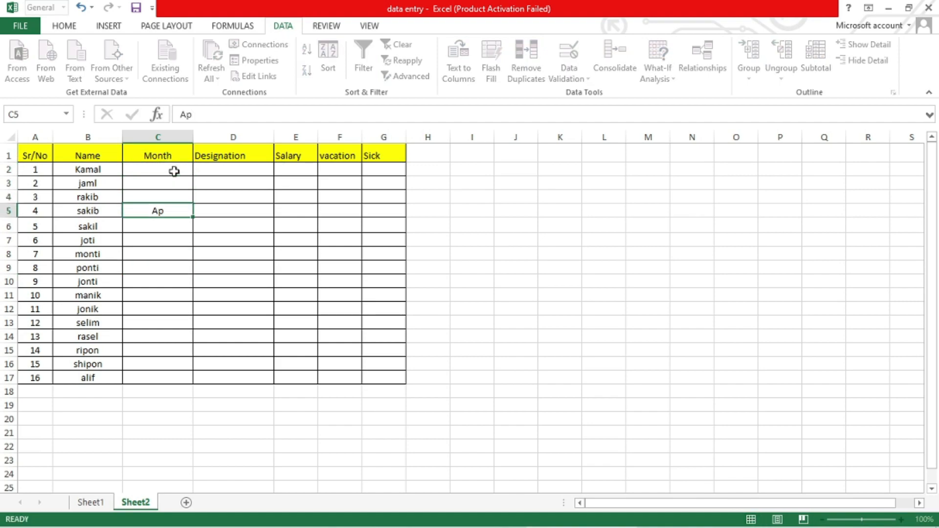
{"action": "key", "text": "Down"}
{"action": "key", "text": "Up"}
{"action": "key", "text": "BackSpace"}
Step: Fill the month dropdown from C2 down to C17 and check that several cells below offer it
{"action": "left_click", "coordinate": [174, 171]}
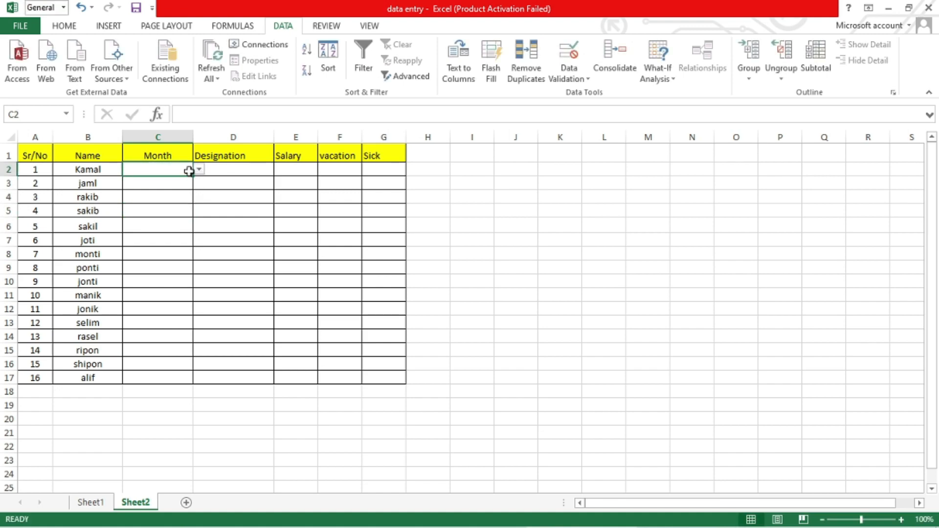
{"action": "left_click_drag", "start_coordinate": [193, 174], "coordinate": [174, 375]}
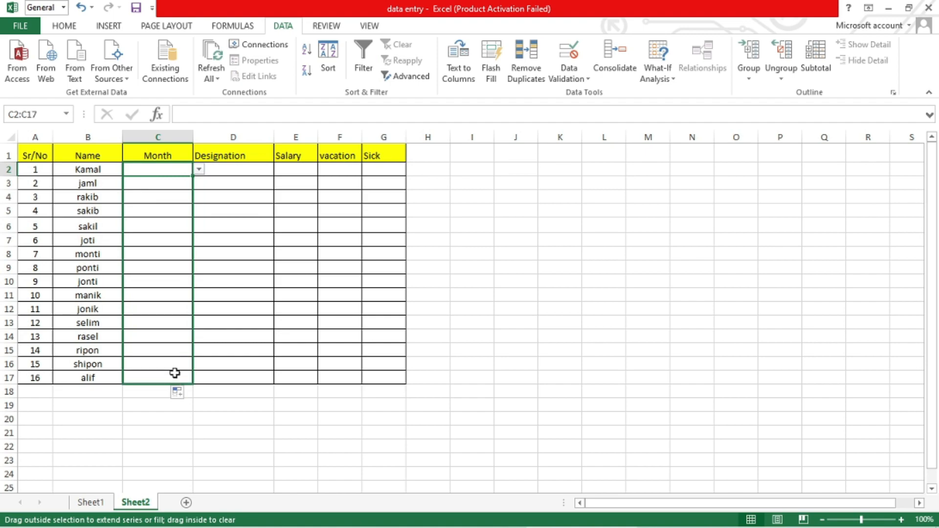
{"action": "left_click", "coordinate": [241, 223]}
{"action": "left_click", "coordinate": [197, 184]}
{"action": "left_click", "coordinate": [182, 185]}
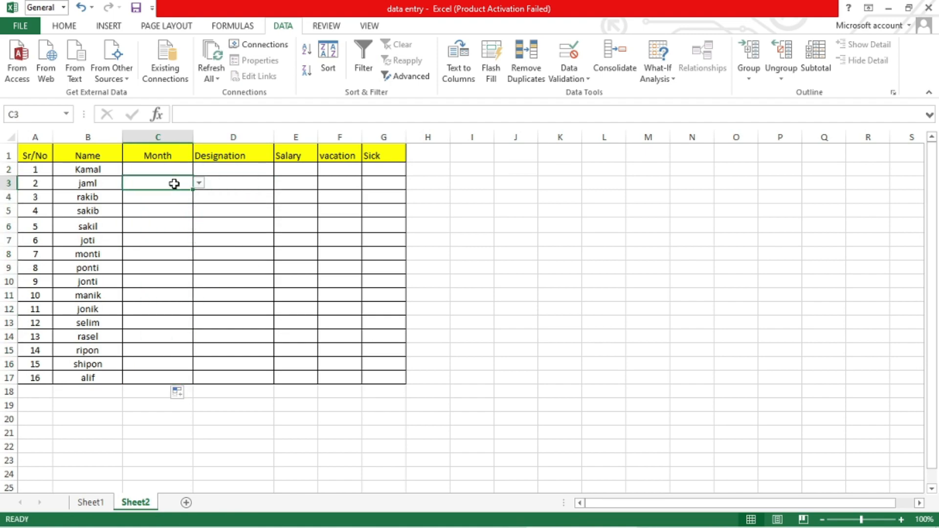
{"action": "left_click", "coordinate": [185, 198]}
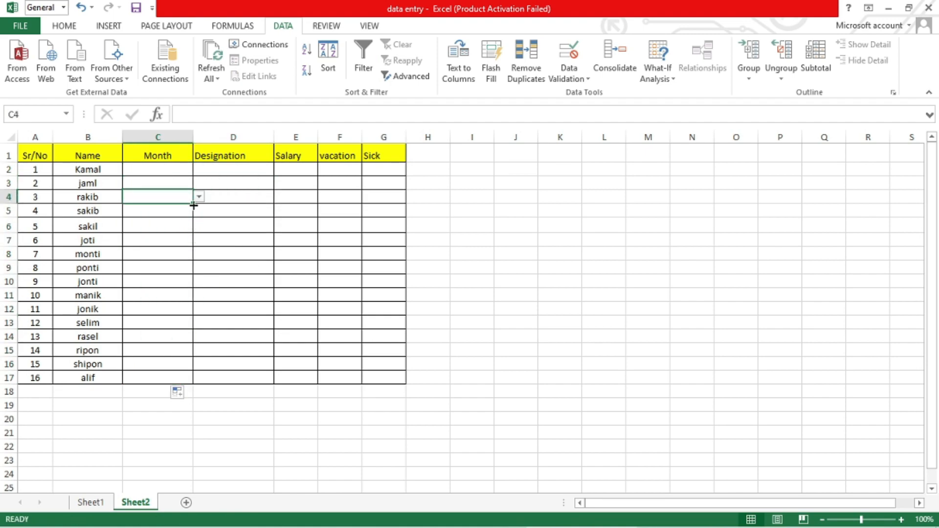
{"action": "left_click", "coordinate": [181, 216]}
{"action": "left_click", "coordinate": [182, 251]}
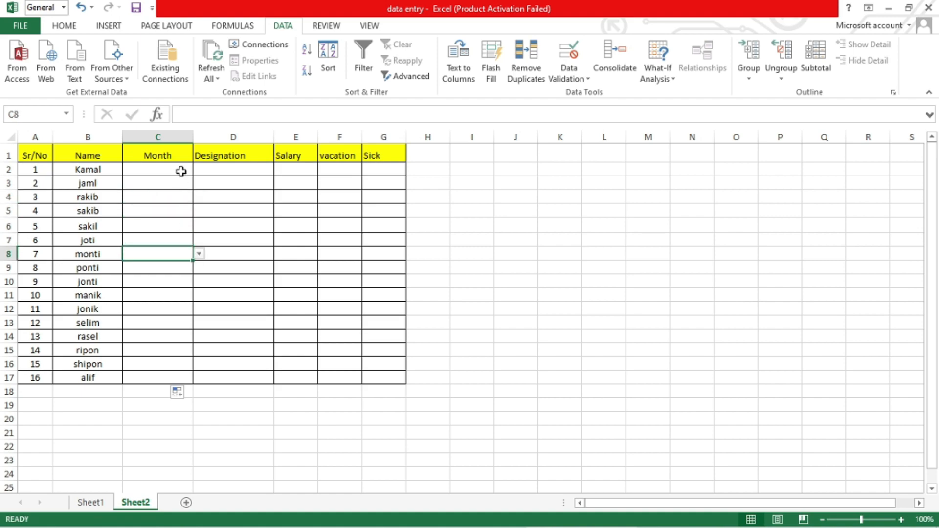
Step: Choose janurary for cell C2 and february for cell C3 from the month dropdowns
{"action": "left_click", "coordinate": [179, 170]}
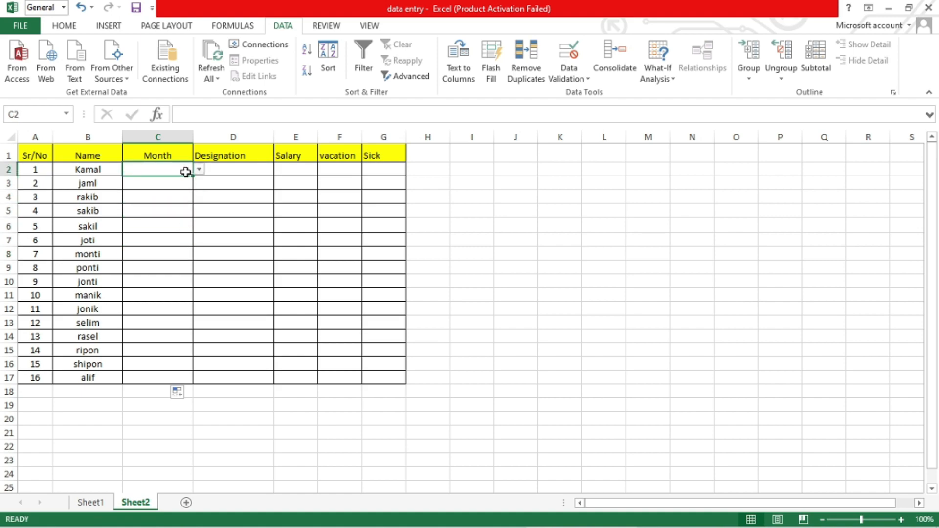
{"action": "left_click", "coordinate": [200, 171]}
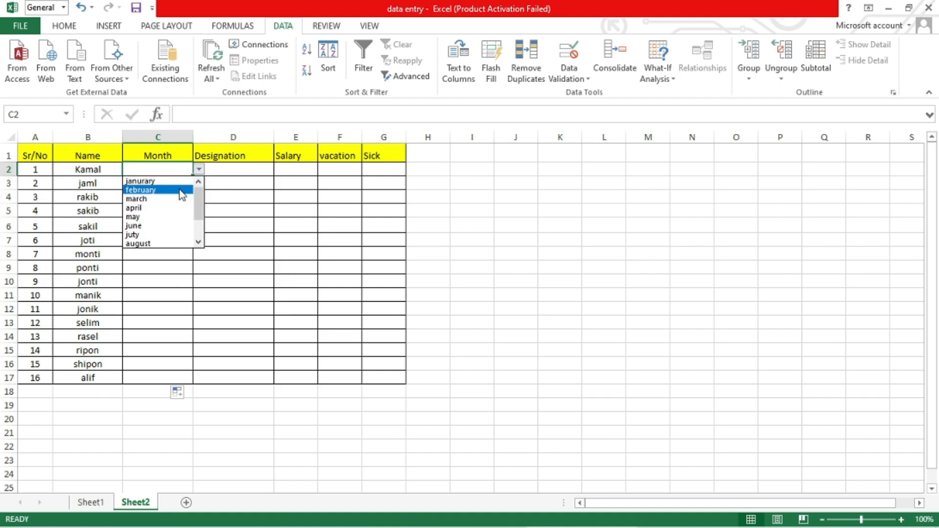
{"action": "mouse_move", "coordinate": [197, 203]}
{"action": "left_mouse_down"}
{"action": "mouse_move", "coordinate": [195, 223]}
{"action": "mouse_move", "coordinate": [201, 202]}
{"action": "left_mouse_up"}
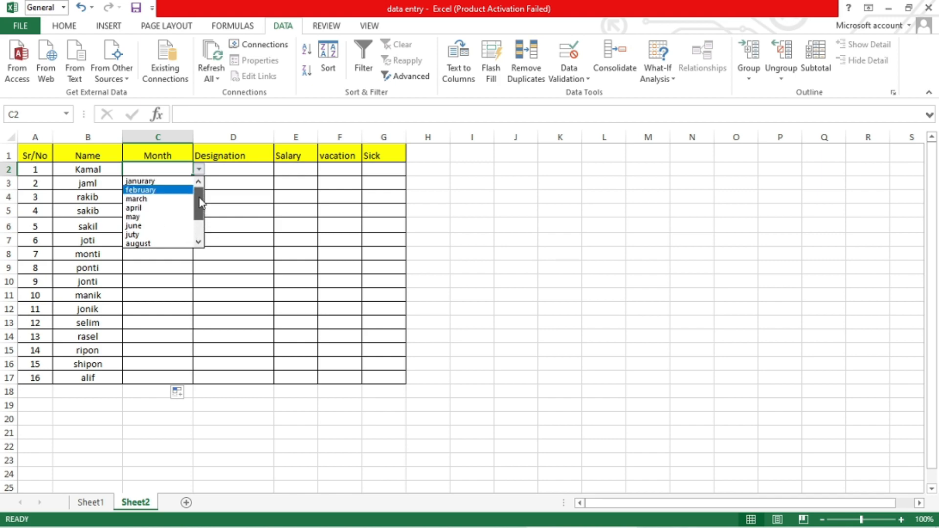
{"action": "left_click", "coordinate": [158, 184]}
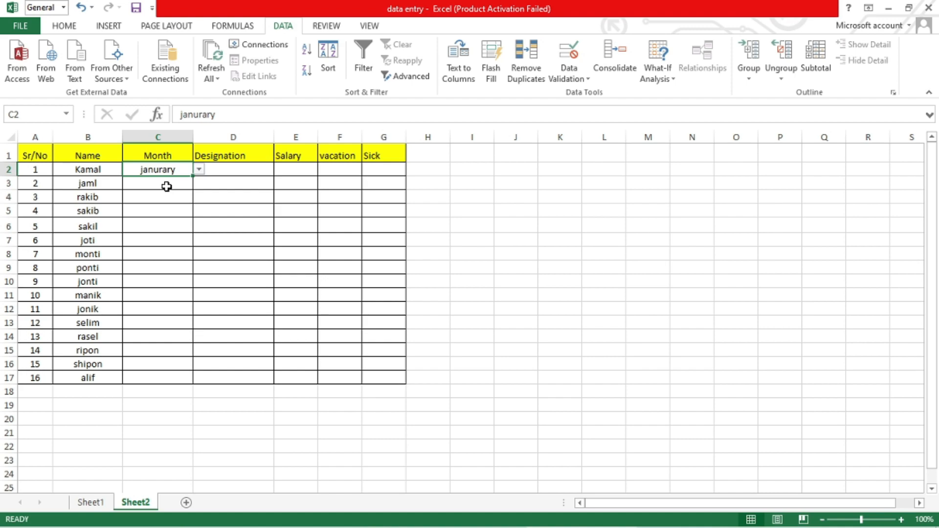
{"action": "left_click", "coordinate": [168, 186]}
{"action": "left_click", "coordinate": [199, 184]}
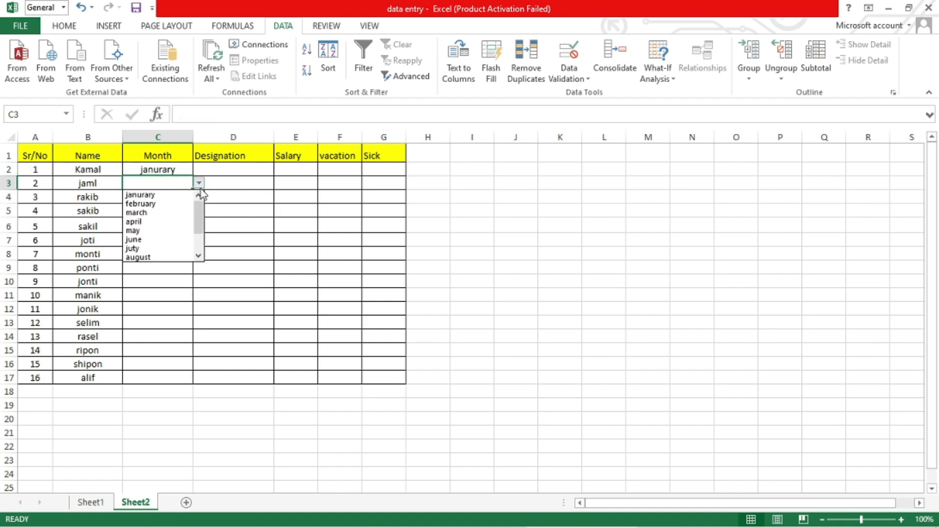
{"action": "left_click", "coordinate": [174, 203]}
Step: Choose august for cell C4 and september for cell C11 from the month dropdowns
{"action": "left_click", "coordinate": [174, 202]}
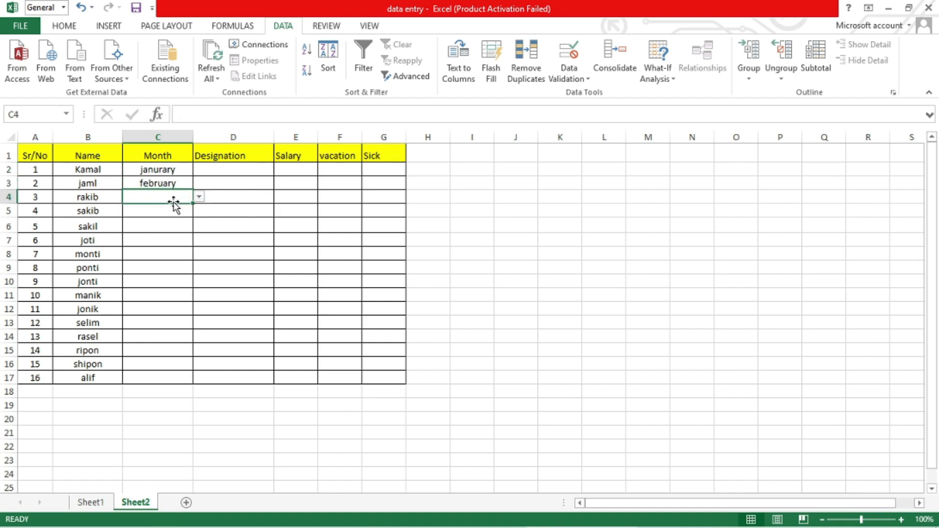
{"action": "left_click", "coordinate": [199, 196]}
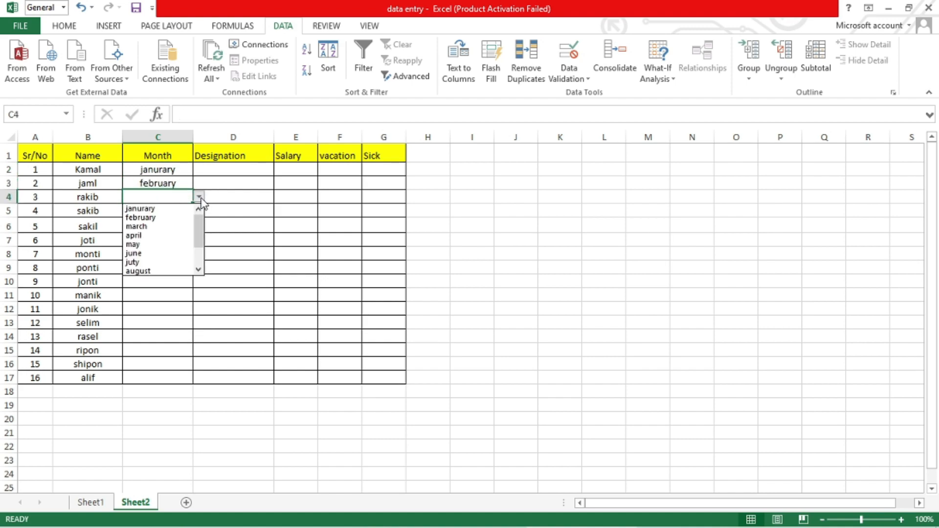
{"action": "left_click", "coordinate": [148, 270]}
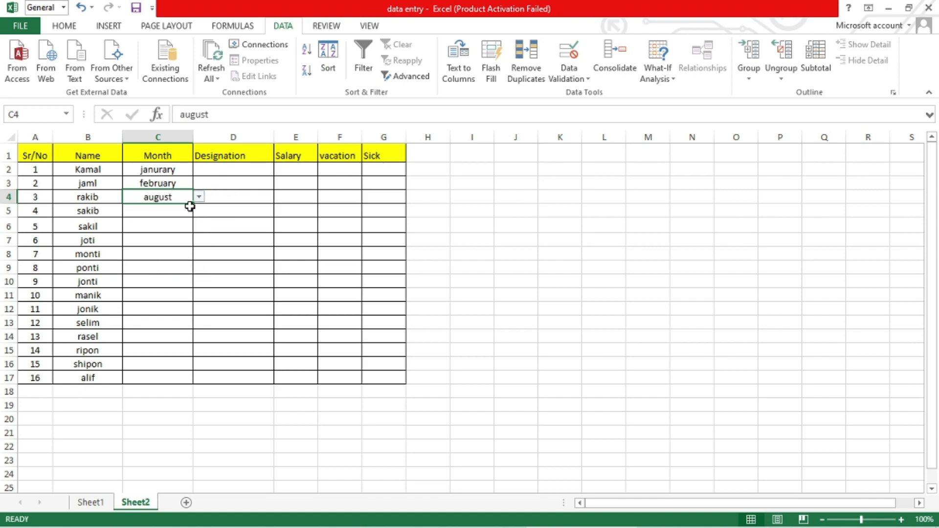
{"action": "left_click", "coordinate": [160, 292]}
{"action": "left_click", "coordinate": [199, 295]}
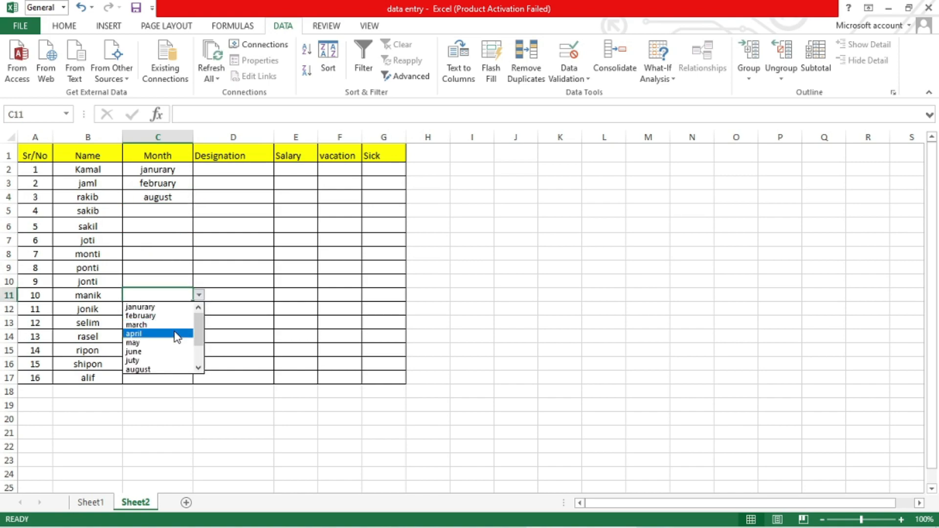
{"action": "scroll", "coordinate": [196, 343], "scroll_direction": "down", "scroll_amount": 2}
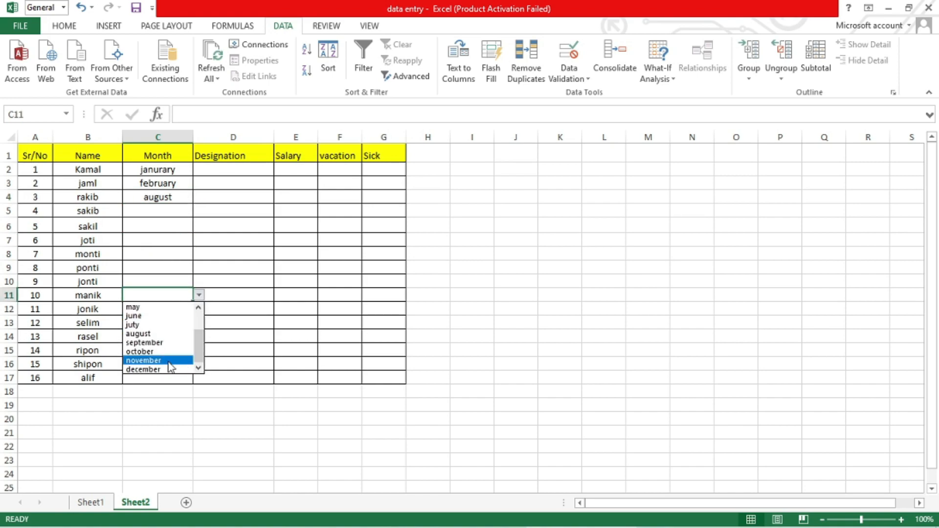
{"action": "left_click", "coordinate": [167, 344]}
{"action": "left_click", "coordinate": [255, 311]}
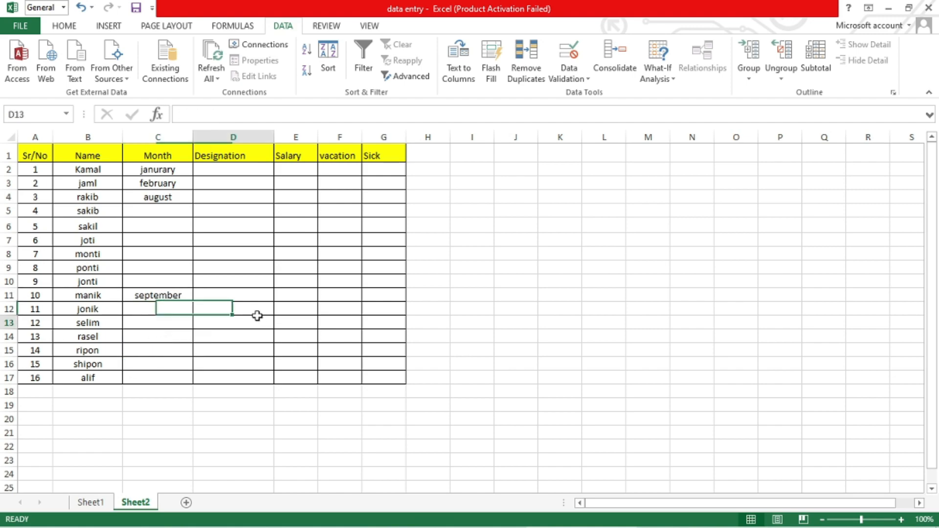
{"action": "left_click", "coordinate": [258, 321]}
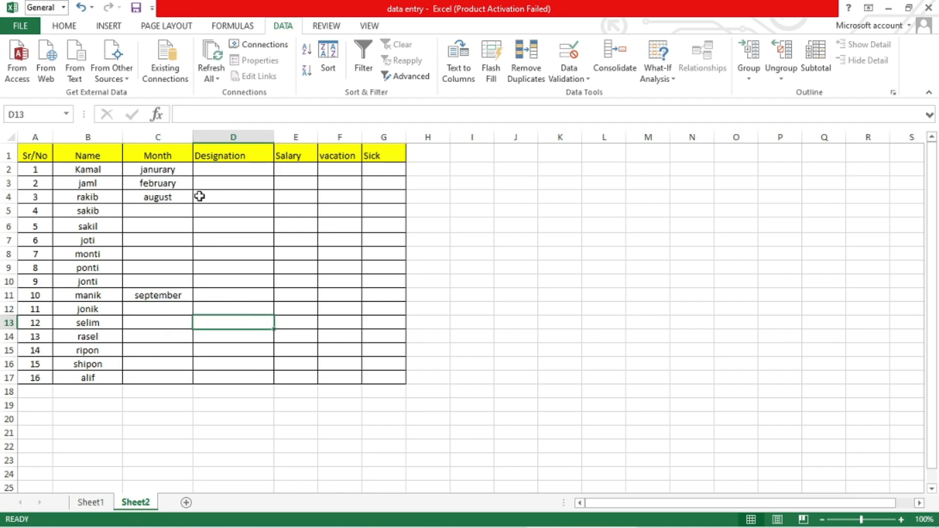
Step: Add a list validation to cell D2 with the source Manager,MD.Gm,Office boy,Cleaner
{"action": "left_click", "coordinate": [252, 173]}
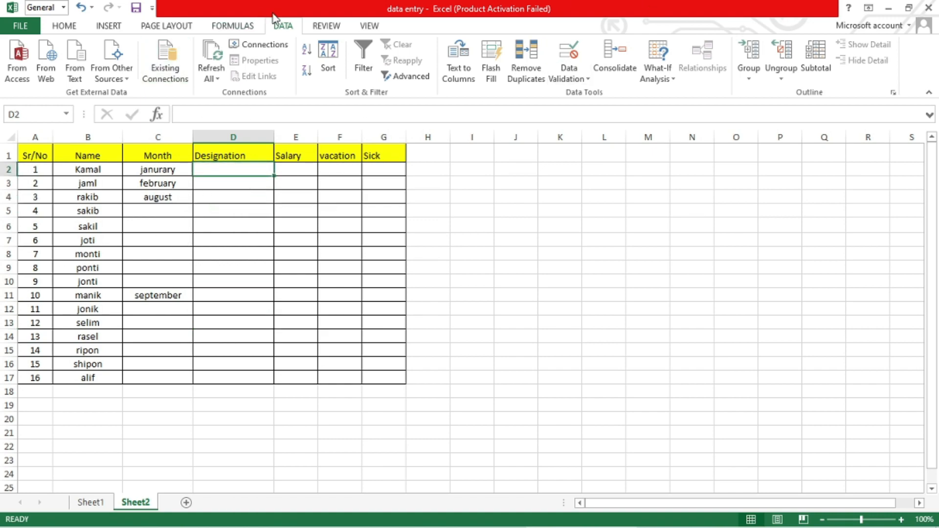
{"action": "left_click", "coordinate": [576, 66]}
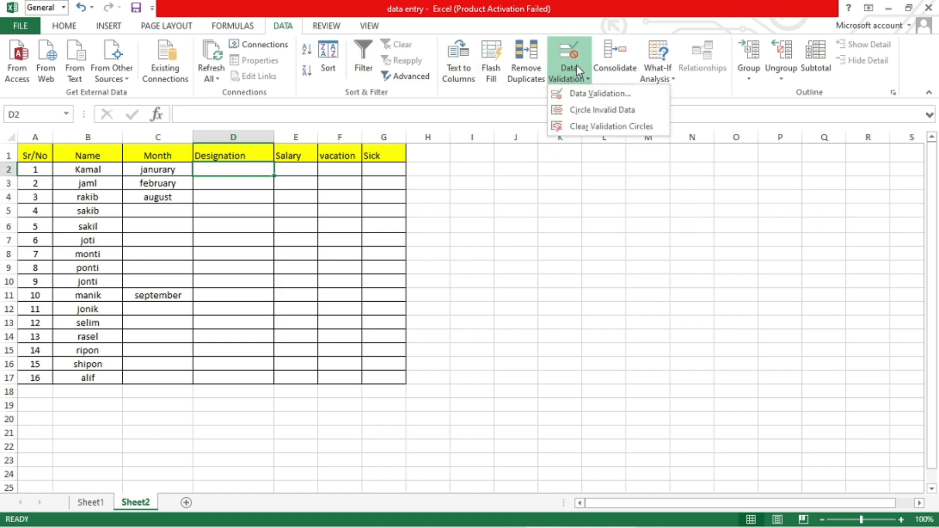
{"action": "left_click", "coordinate": [614, 94]}
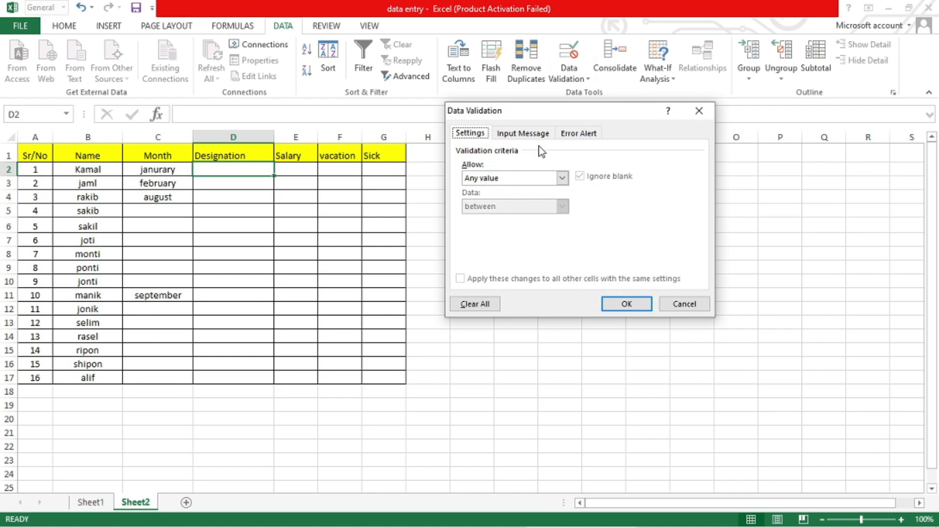
{"action": "left_click", "coordinate": [563, 177]}
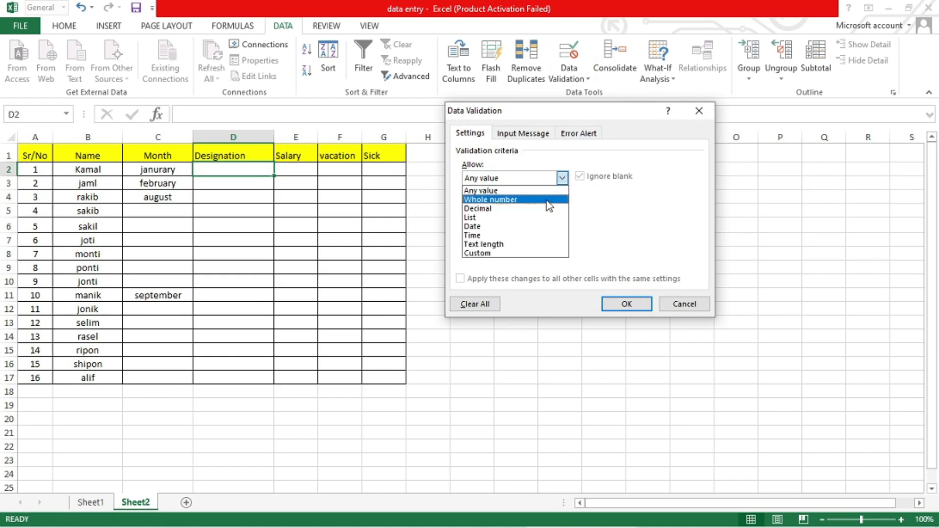
{"action": "left_click", "coordinate": [508, 221]}
{"action": "left_click", "coordinate": [518, 234]}
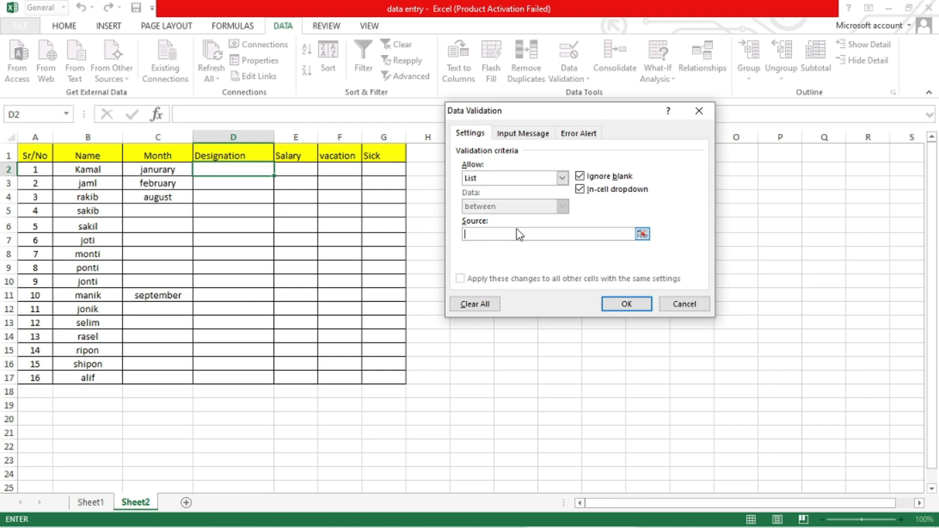
{"action": "type", "text": "Manager,MD.Gm"}
{"action": "type", "text": ",Office boy"}
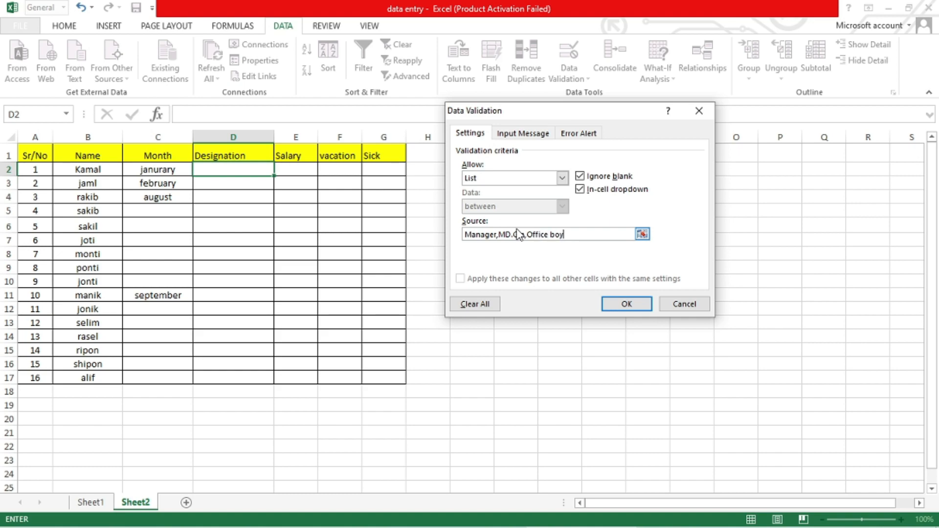
{"action": "type", "text": ",Cleaner"}
{"action": "left_click", "coordinate": [624, 303]}
{"action": "left_click", "coordinate": [277, 281]}
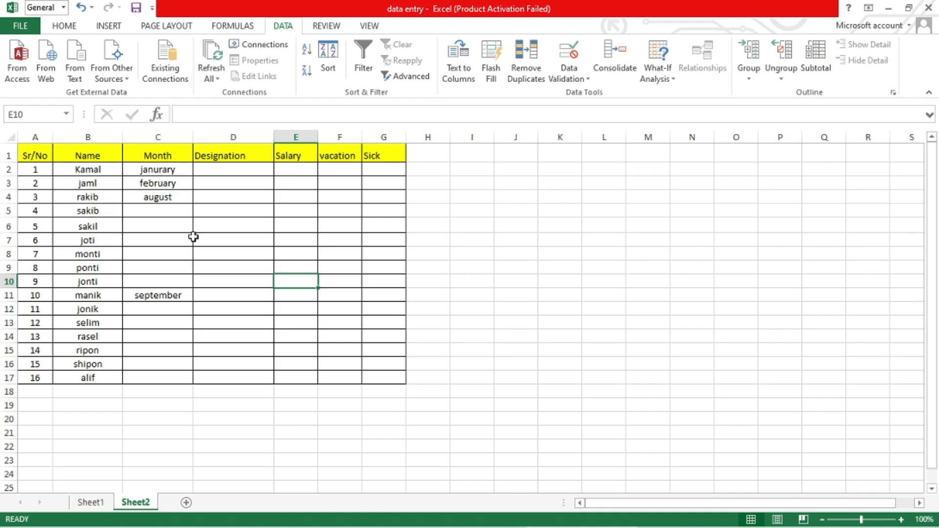
Step: Fill the designation dropdown from D2 down to D17
{"action": "left_click", "coordinate": [246, 169]}
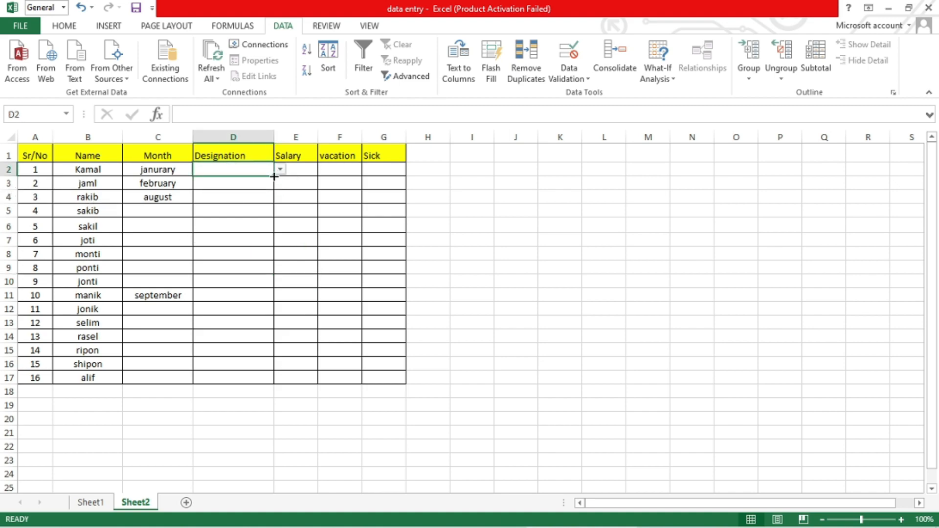
{"action": "left_click_drag", "start_coordinate": [273, 177], "coordinate": [239, 380]}
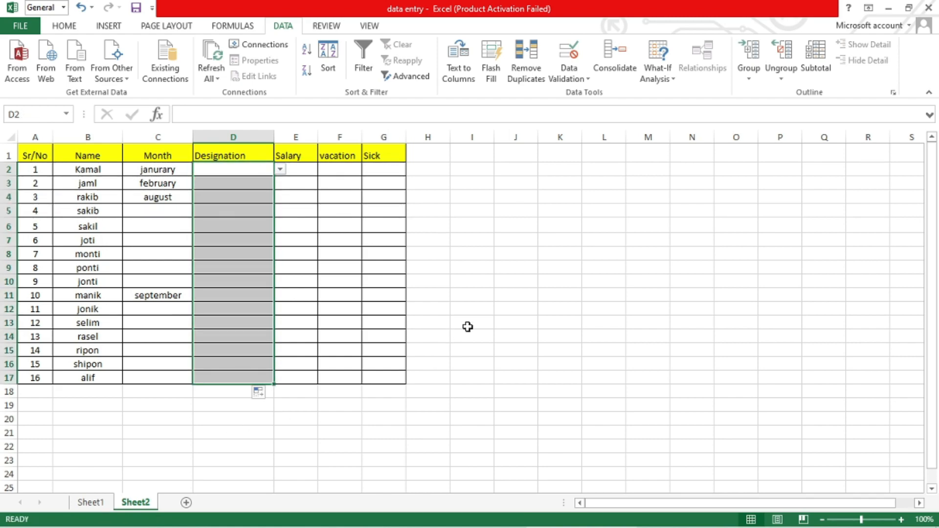
{"action": "left_click", "coordinate": [468, 325]}
Step: Choose Manager for cell D2 and Office boy for cell D3 from the designation dropdowns
{"action": "left_click", "coordinate": [255, 169]}
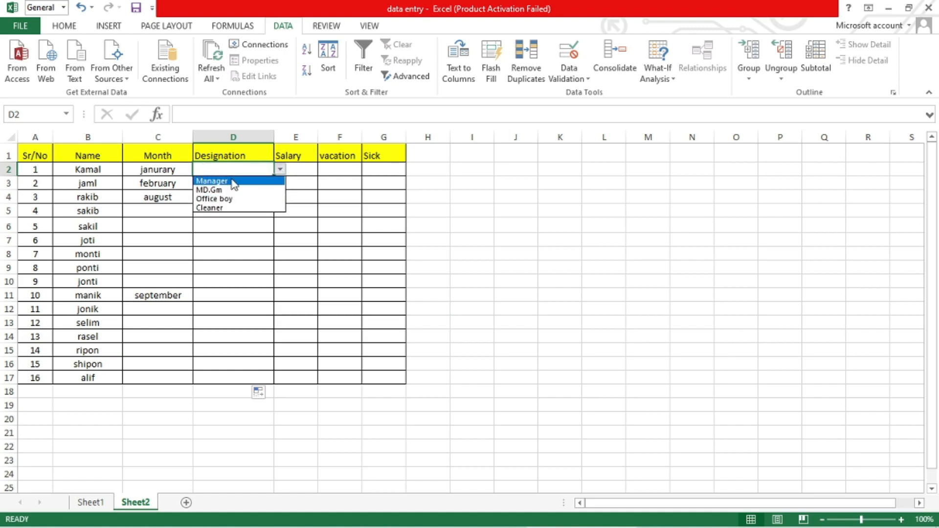
{"action": "left_click", "coordinate": [233, 182]}
{"action": "left_click", "coordinate": [262, 182]}
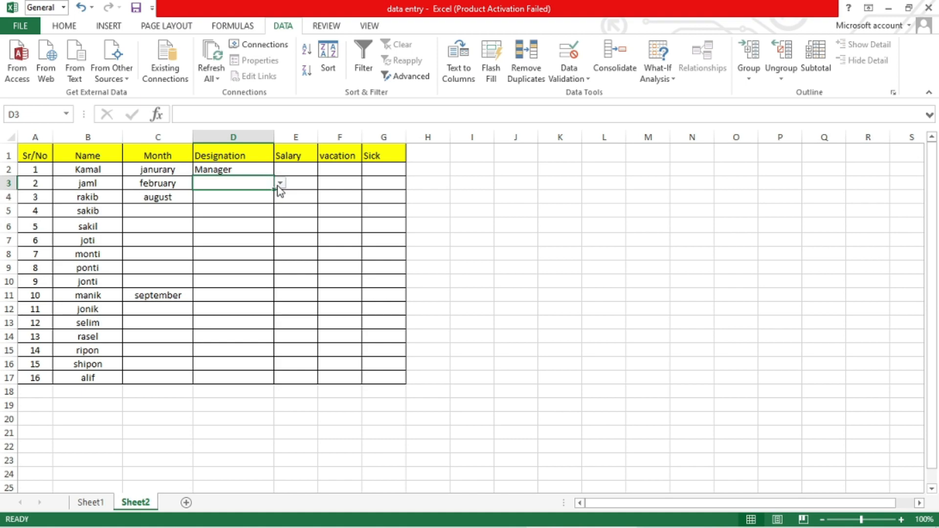
{"action": "left_click", "coordinate": [280, 184]}
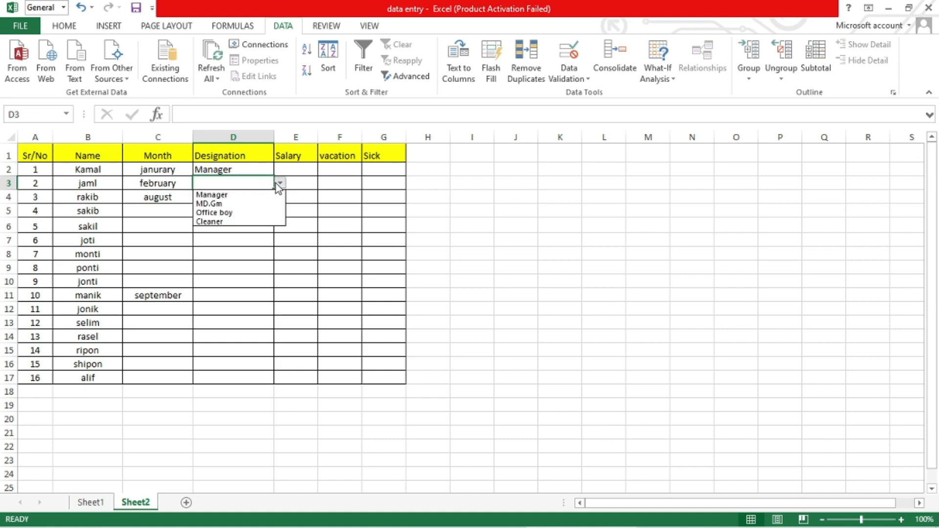
{"action": "left_click", "coordinate": [258, 213]}
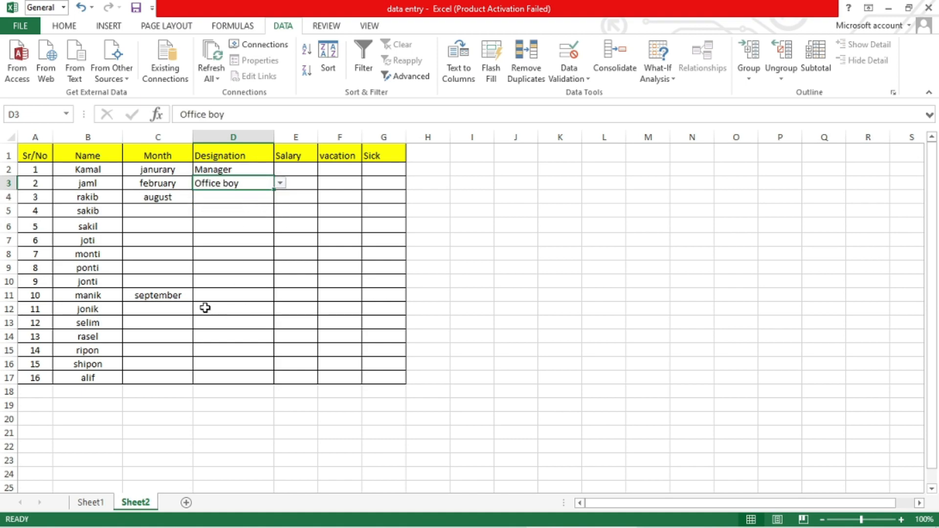
Step: Choose Office boy for cell D11 from its designation dropdown
{"action": "left_click", "coordinate": [231, 301]}
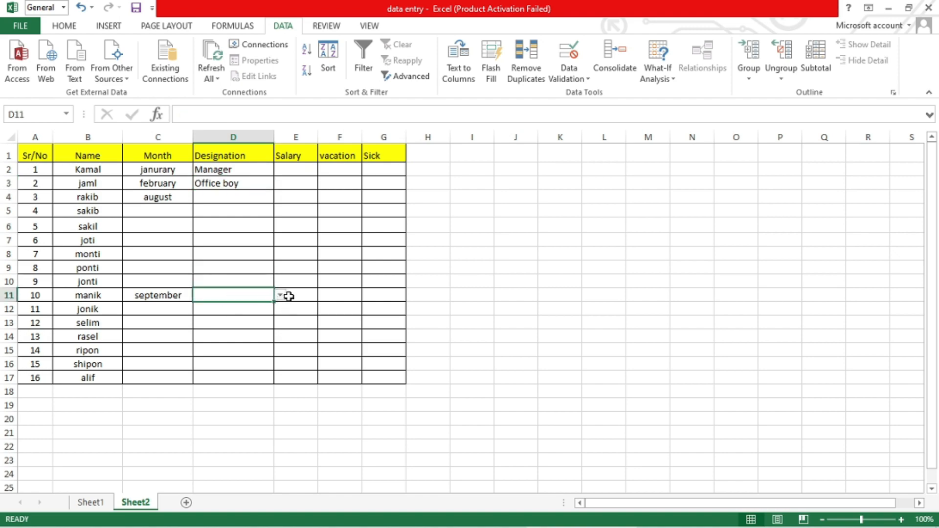
{"action": "left_click", "coordinate": [290, 297]}
{"action": "left_click", "coordinate": [251, 297]}
{"action": "left_click", "coordinate": [280, 295]}
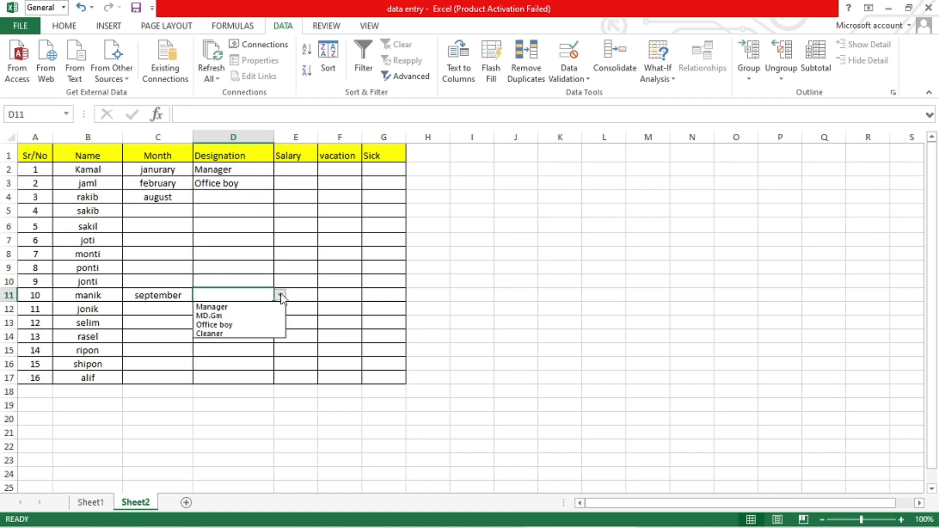
{"action": "left_click", "coordinate": [258, 331]}
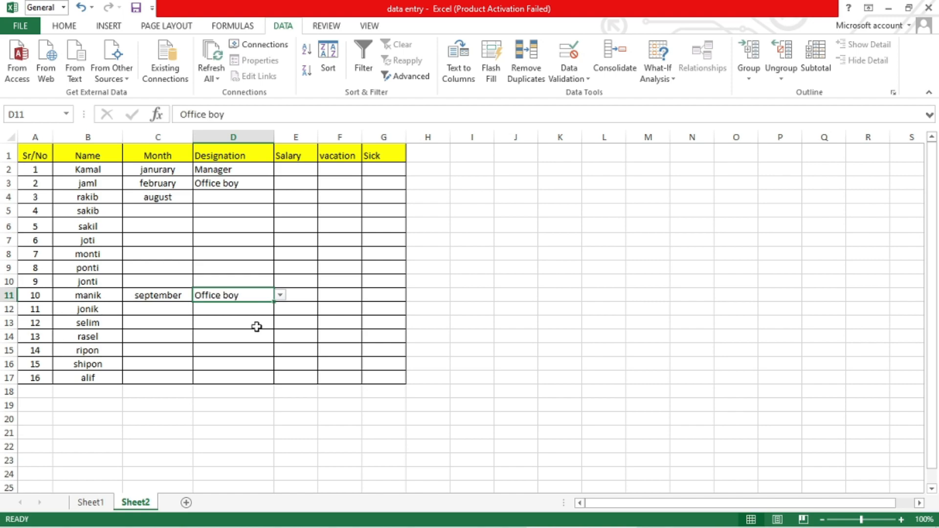
{"action": "left_click", "coordinate": [261, 349]}
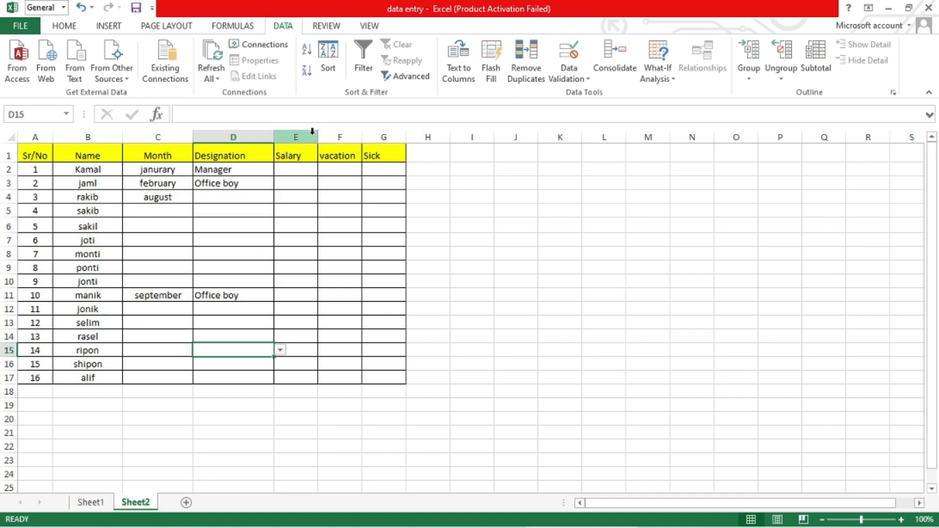
Step: Enter the salaries 50000 in cell E2 and 6000 in cell E3
{"action": "left_click", "coordinate": [298, 170]}
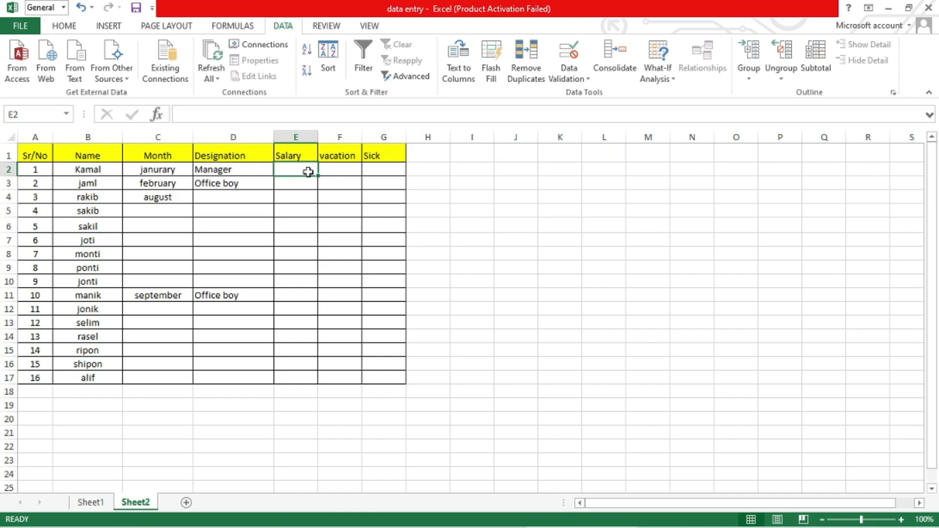
{"action": "type", "text": "50000"}
{"action": "key", "text": "Return"}
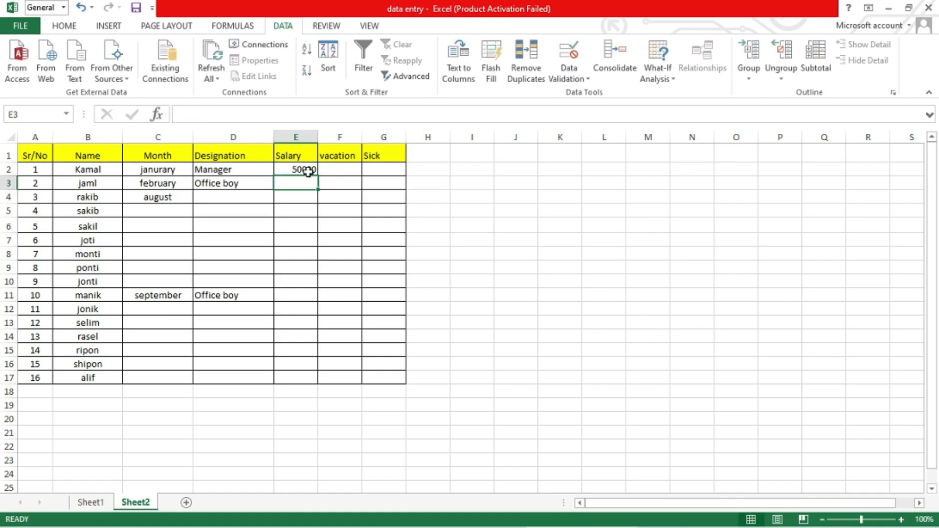
{"action": "type", "text": "6000"}
{"action": "key", "text": "Return"}
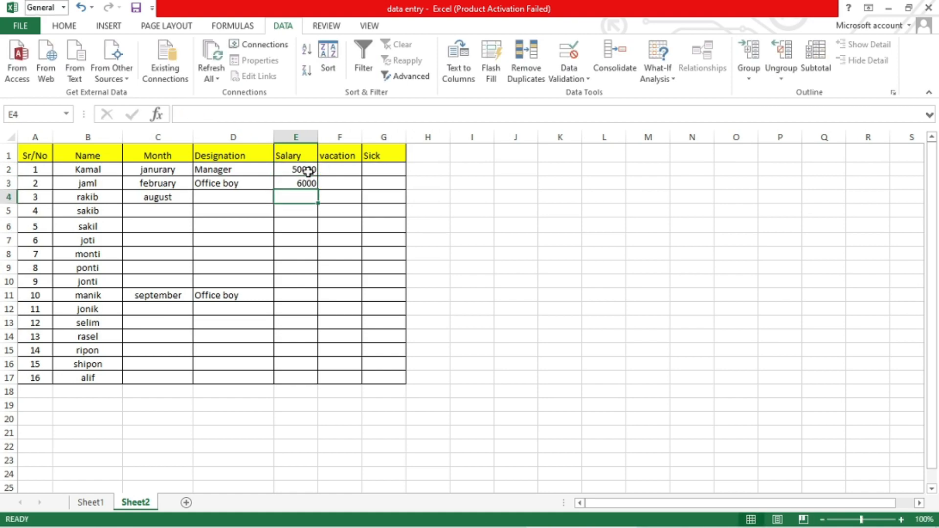
{"action": "key", "text": "Up"}
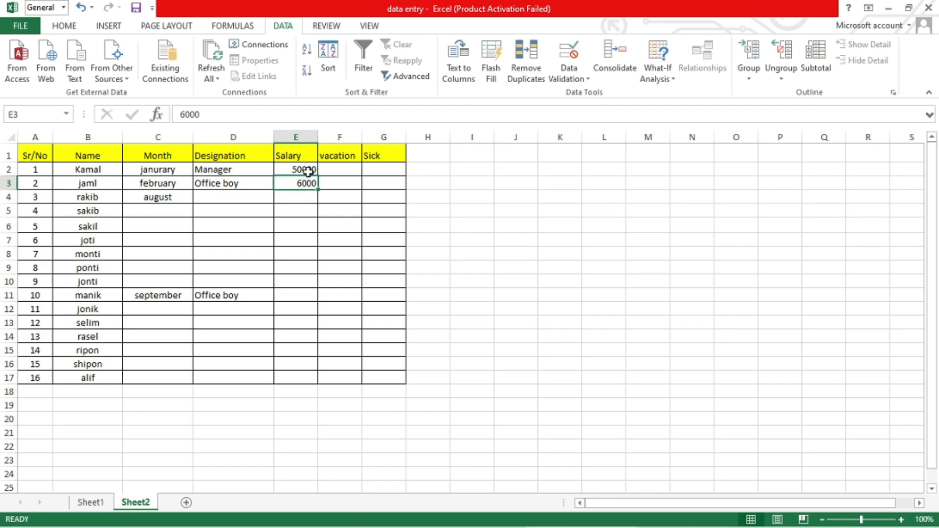
Step: Set the salary in cell E3 to 60000
{"action": "left_click", "coordinate": [294, 241]}
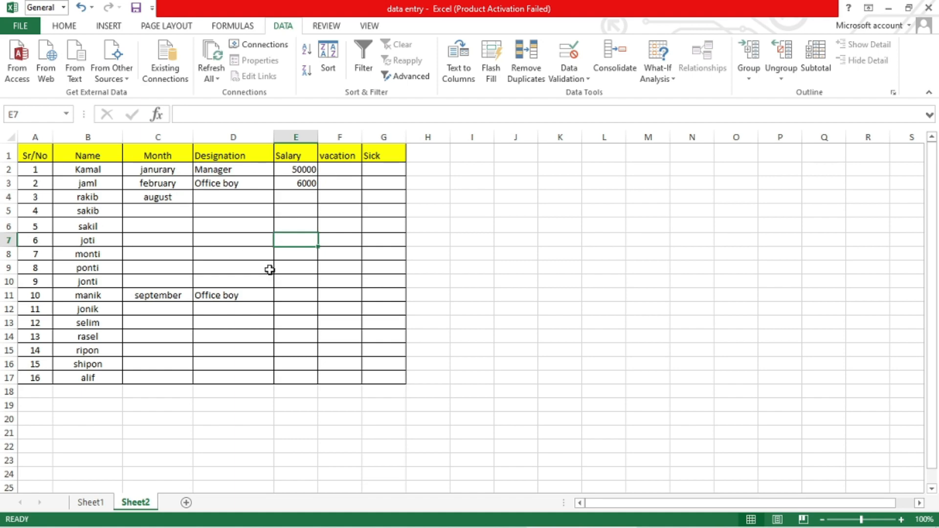
{"action": "left_click", "coordinate": [305, 169]}
{"action": "left_click", "coordinate": [312, 182]}
{"action": "type", "text": "600"}
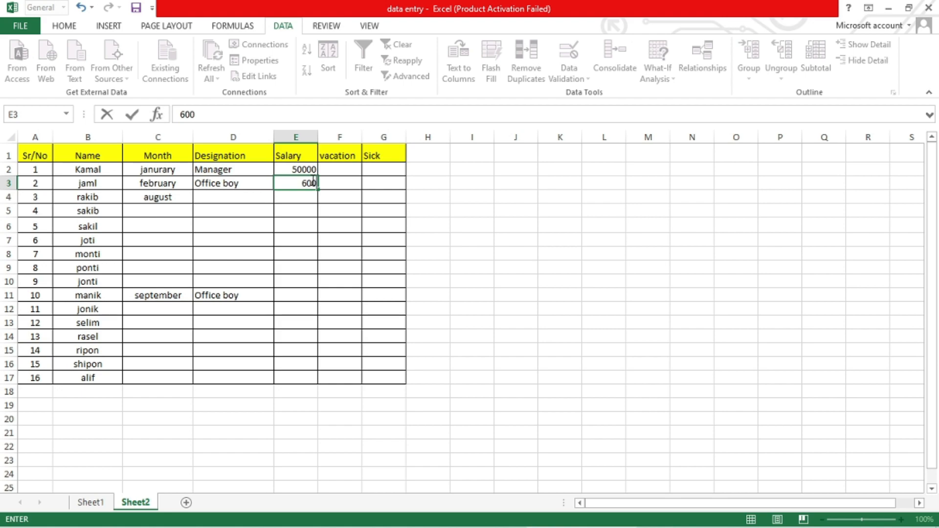
{"action": "type", "text": "00"}
{"action": "left_click", "coordinate": [337, 237]}
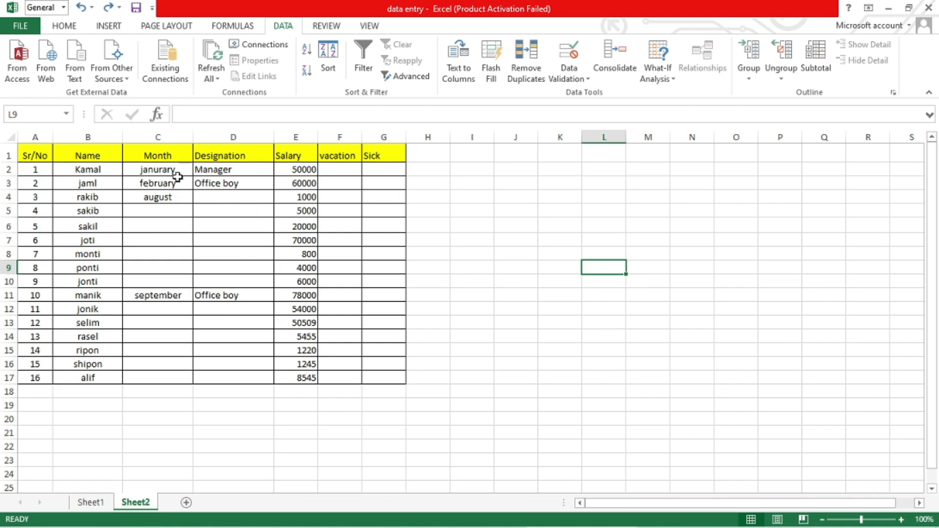
{"action": "left_click_drag", "start_coordinate": [29, 155], "coordinate": [379, 375]}
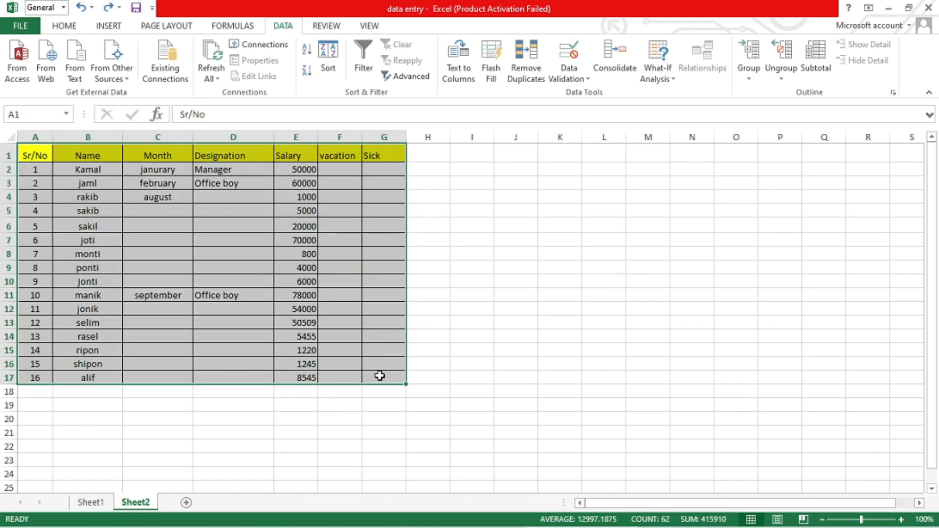
{"action": "left_click", "coordinate": [611, 247]}
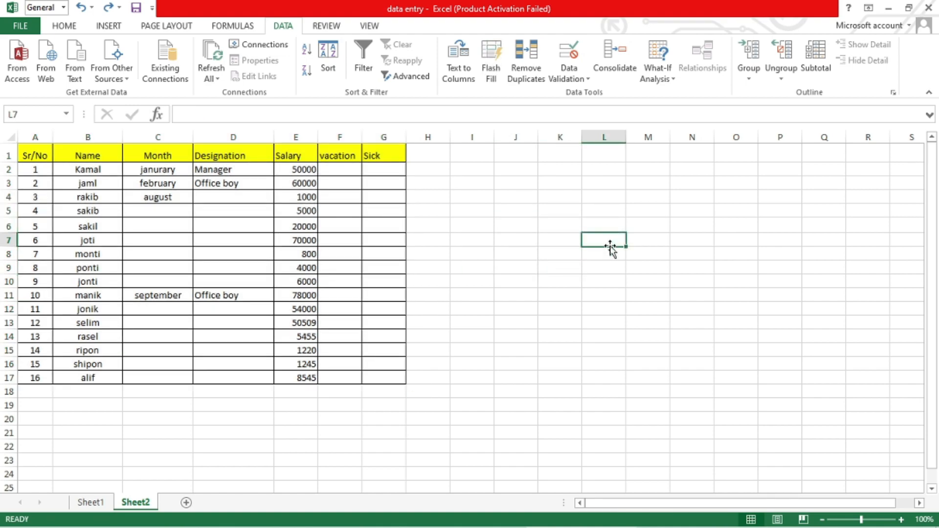
{"action": "key", "text": "ctrl+a"}
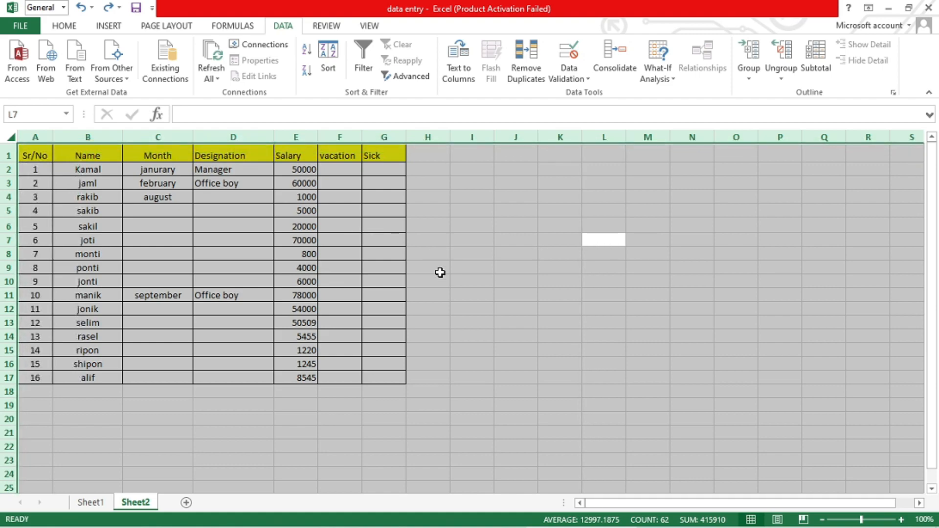
{"action": "left_click", "coordinate": [501, 326]}
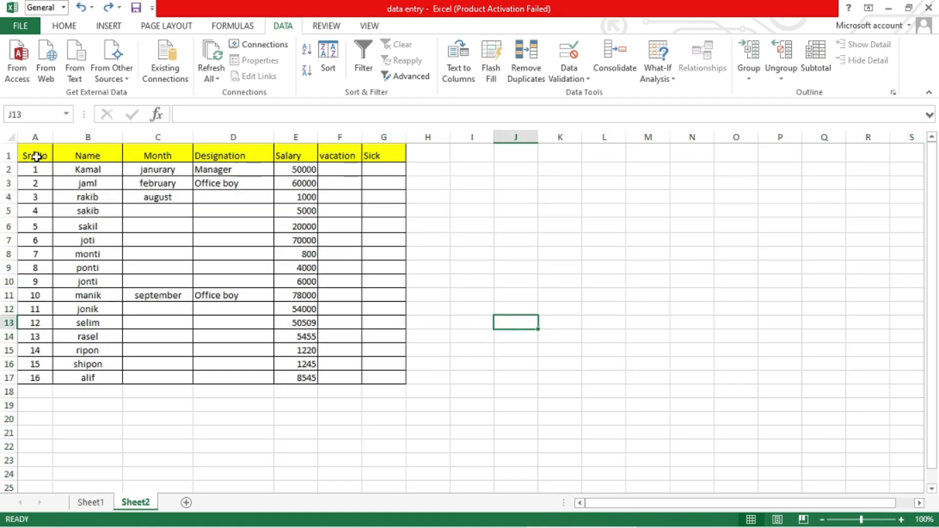
Step: Add filter dropdowns to the header row of the table A1:G17
{"action": "left_click_drag", "start_coordinate": [34, 156], "coordinate": [393, 379]}
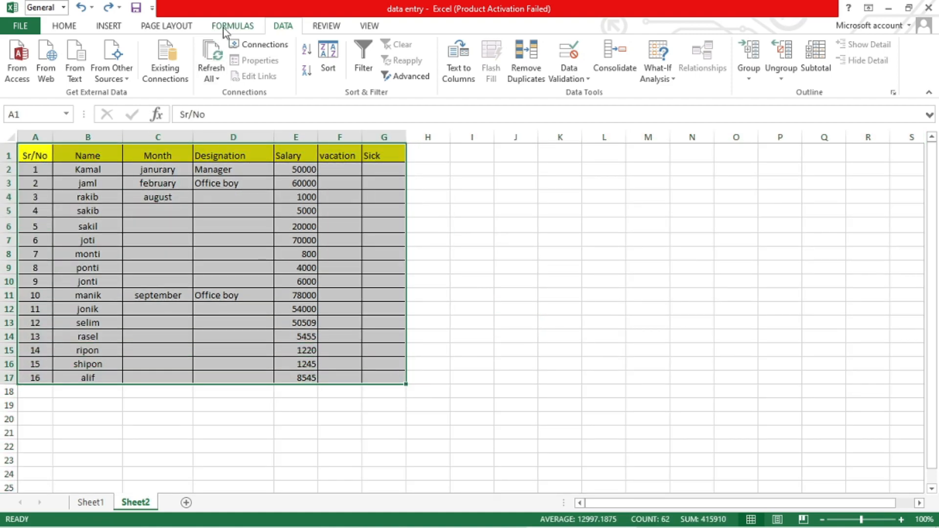
{"action": "left_click", "coordinate": [367, 70]}
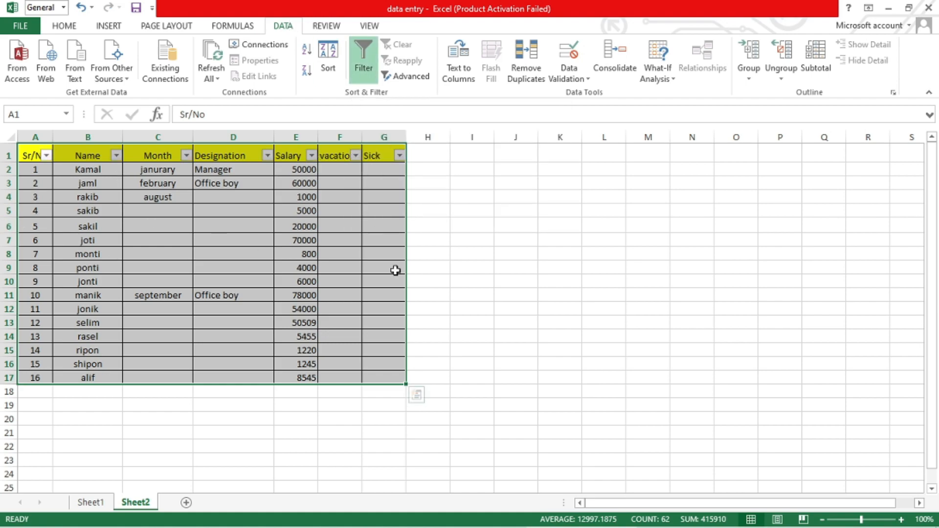
{"action": "left_click", "coordinate": [501, 310]}
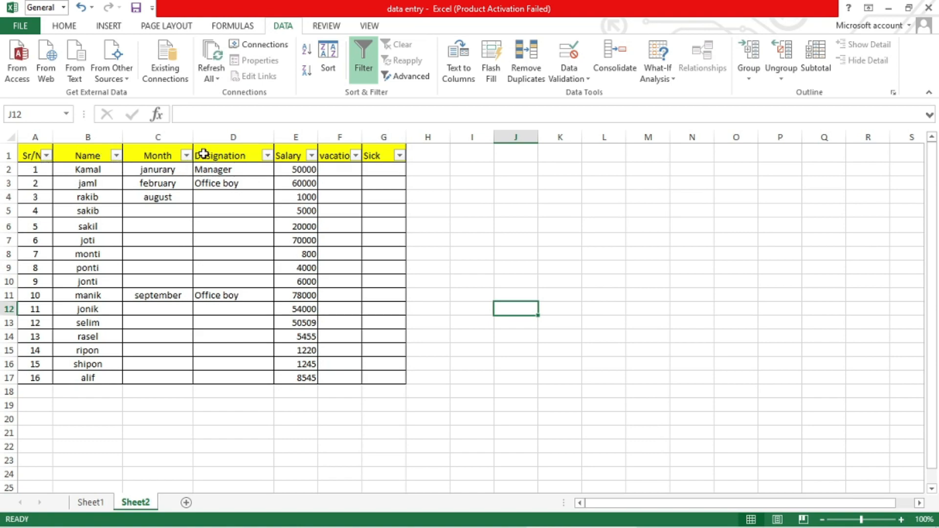
Step: Filter the Salary column with a Top 10 number filter set to the top 5 items
{"action": "left_click", "coordinate": [311, 156]}
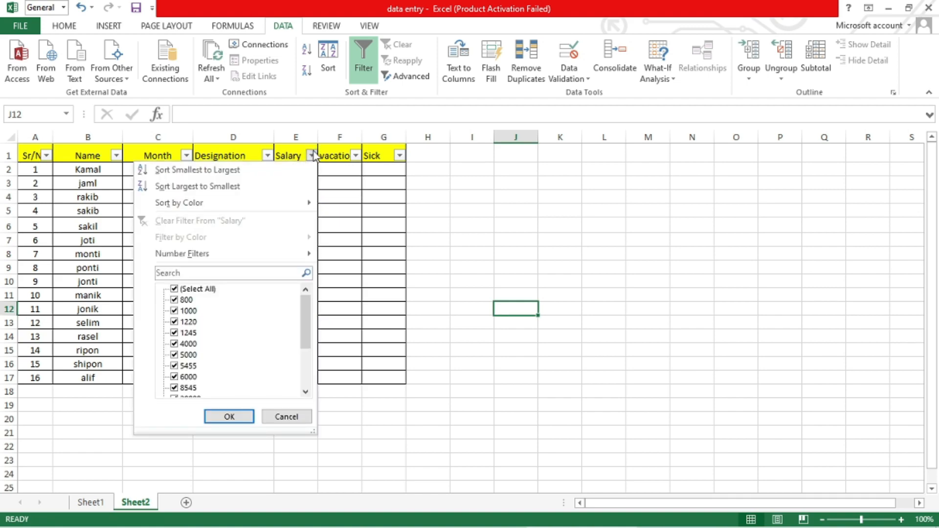
{"action": "mouse_move", "coordinate": [170, 259]}
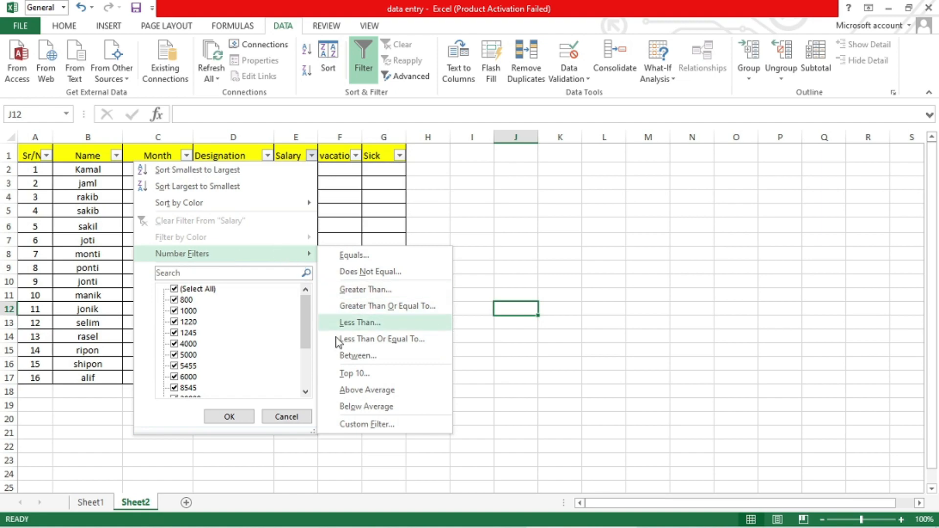
{"action": "left_click", "coordinate": [360, 375]}
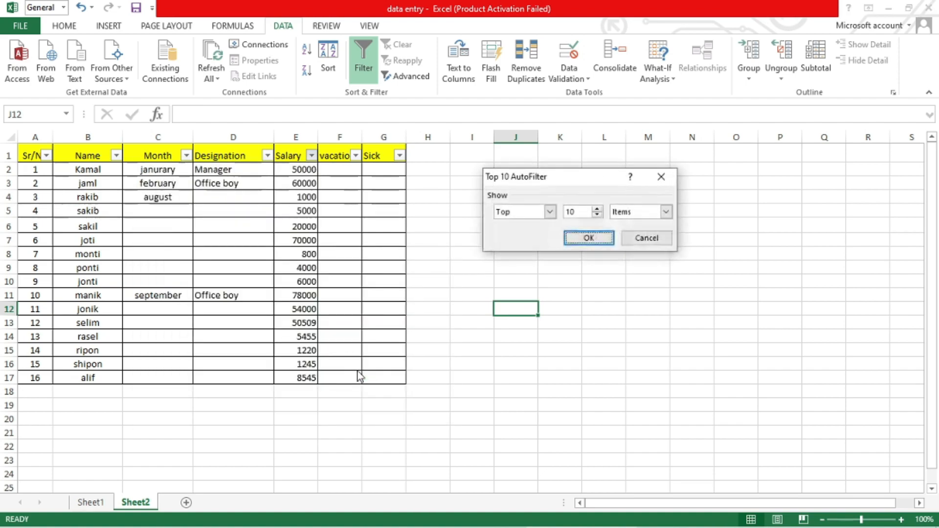
{"action": "left_click", "coordinate": [581, 214]}
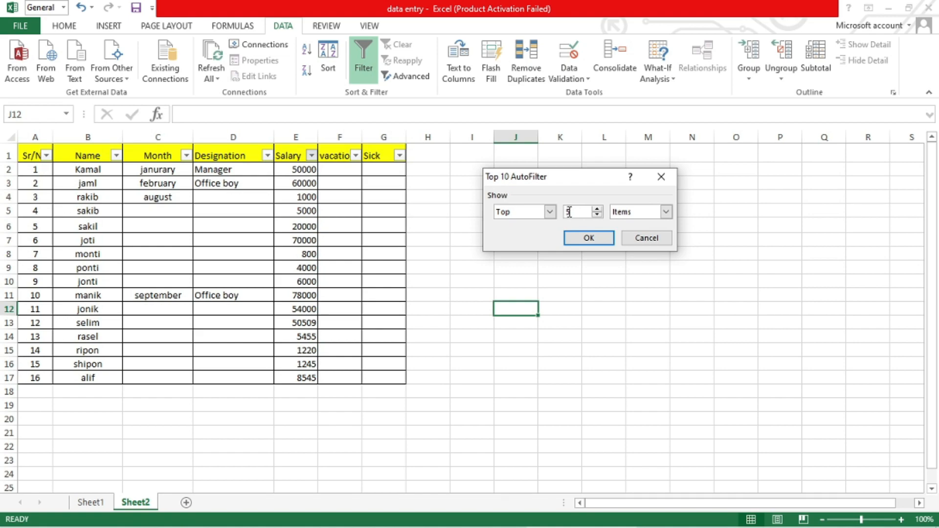
{"action": "left_click", "coordinate": [593, 239]}
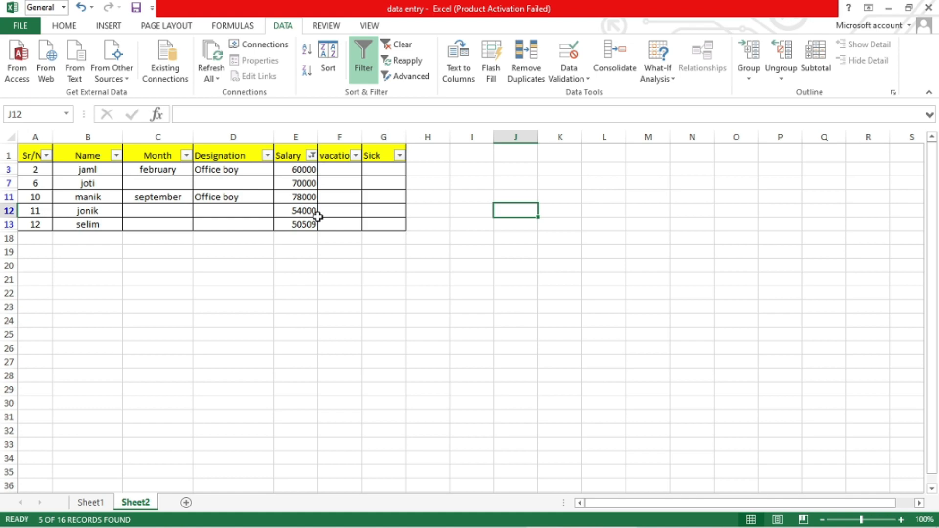
Step: Change the Salary column's number filter to show the top 10 items
{"action": "left_click", "coordinate": [312, 156]}
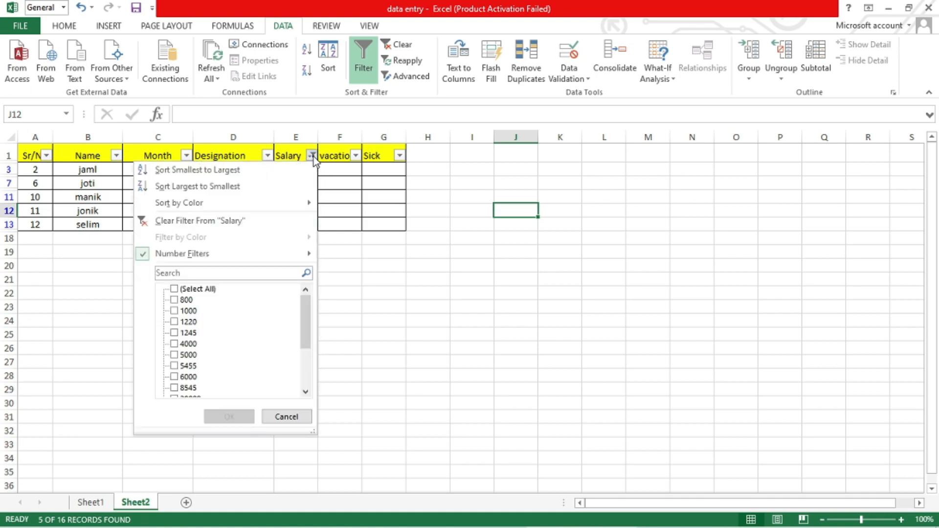
{"action": "mouse_move", "coordinate": [311, 263]}
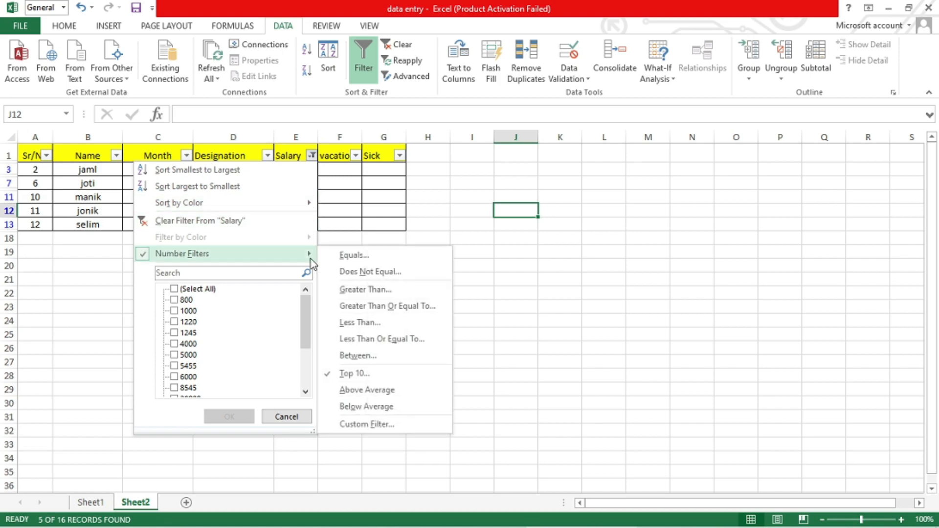
{"action": "left_click", "coordinate": [355, 373]}
{"action": "left_click_drag", "start_coordinate": [575, 212], "coordinate": [556, 210]}
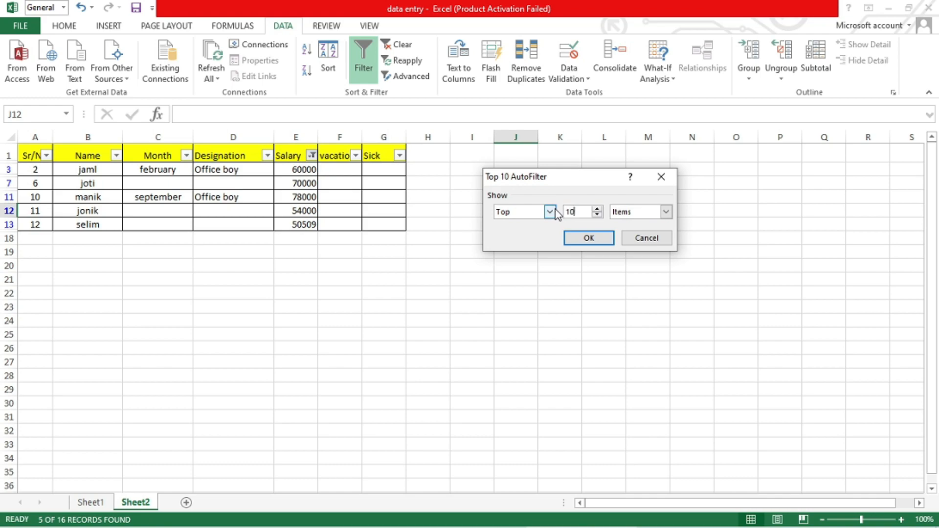
{"action": "left_click", "coordinate": [590, 237]}
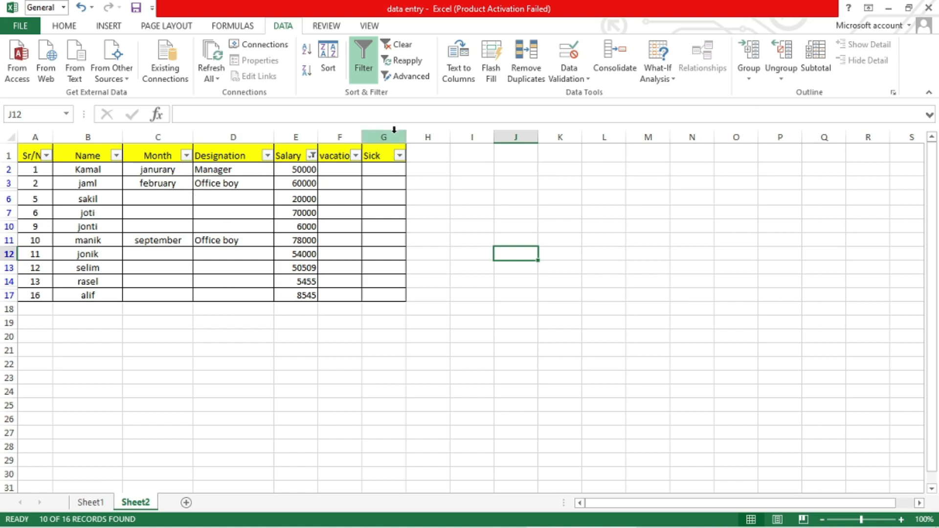
Step: Set the Salary column's top-items filter to 16 items
{"action": "left_click", "coordinate": [311, 155]}
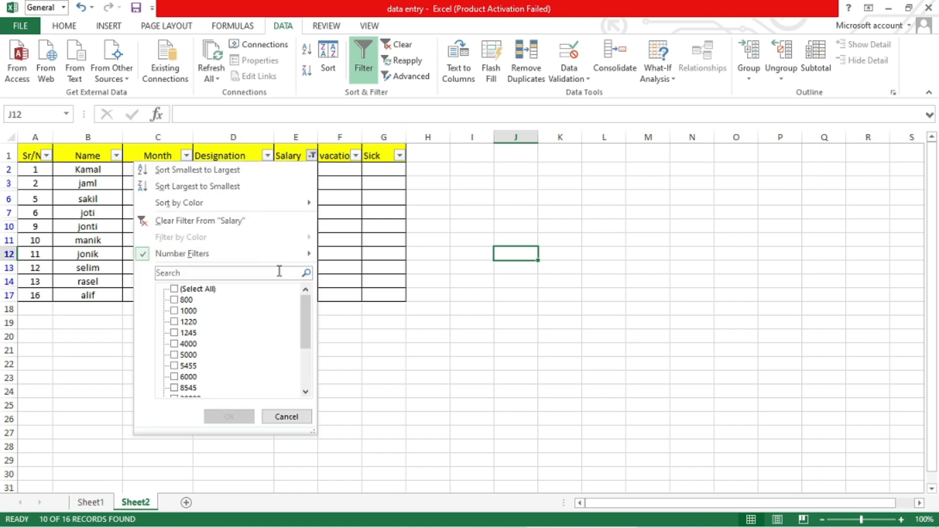
{"action": "mouse_move", "coordinate": [307, 261]}
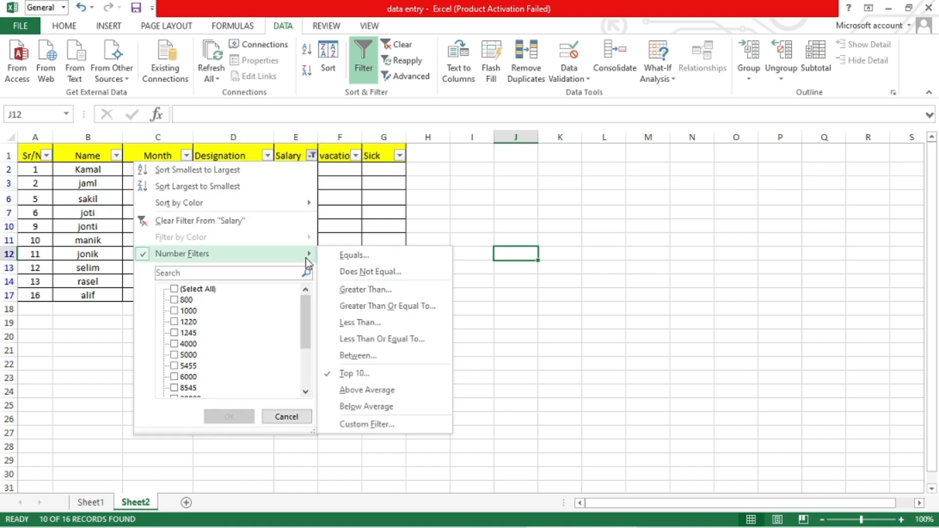
{"action": "left_click", "coordinate": [352, 374]}
{"action": "double_click", "coordinate": [582, 210]}
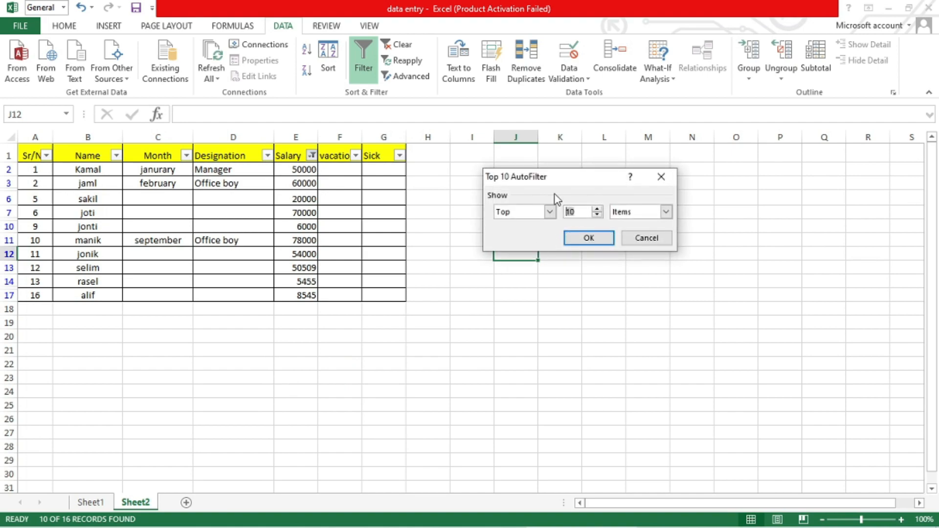
{"action": "type", "text": "16"}
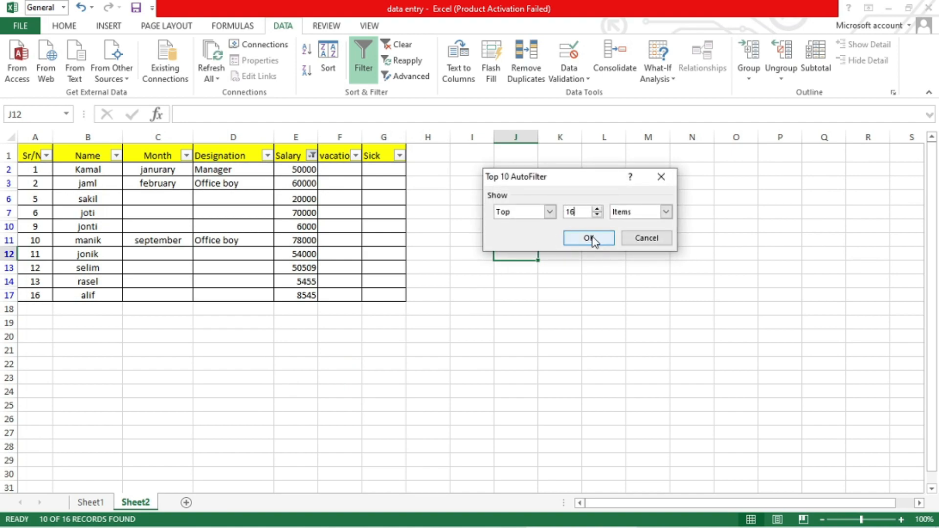
{"action": "left_click", "coordinate": [590, 238]}
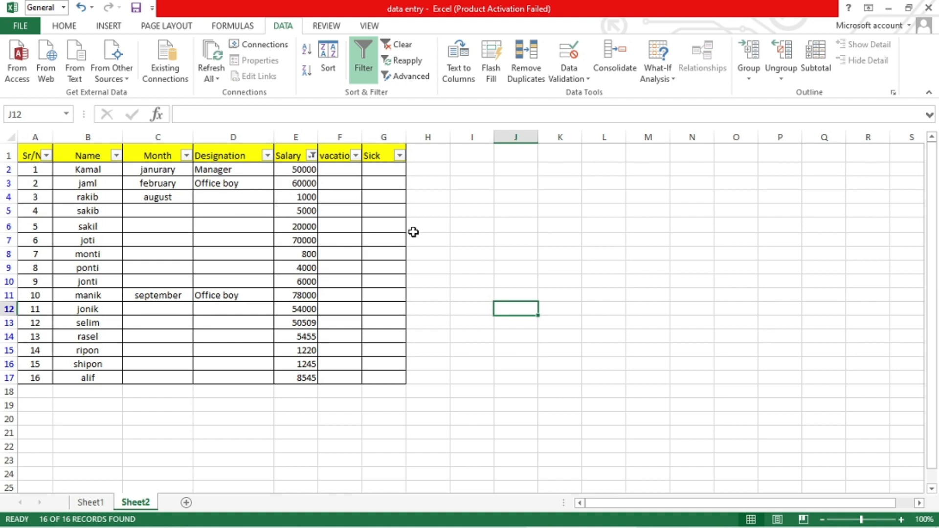
{"action": "left_click", "coordinate": [461, 209]}
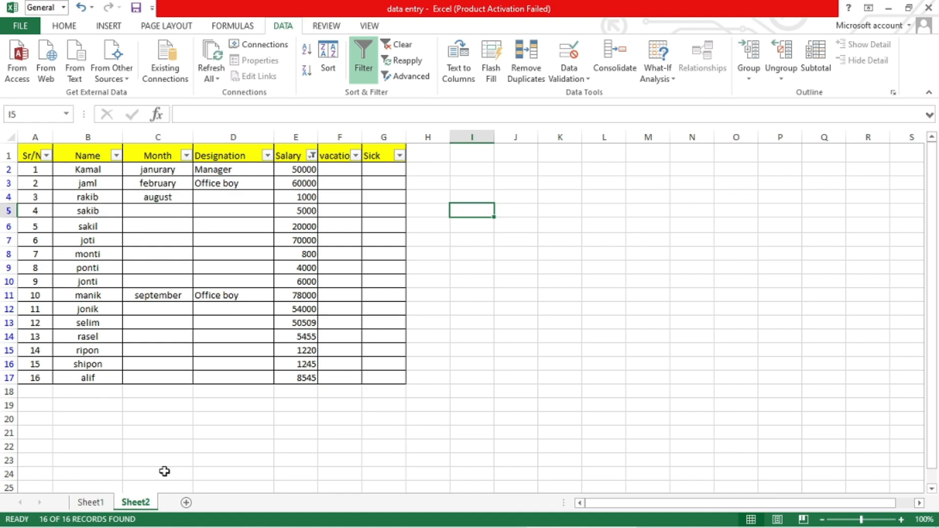
Step: Rename the worksheet Sheet2 as "Date ENtry"
{"action": "right_click", "coordinate": [132, 503]}
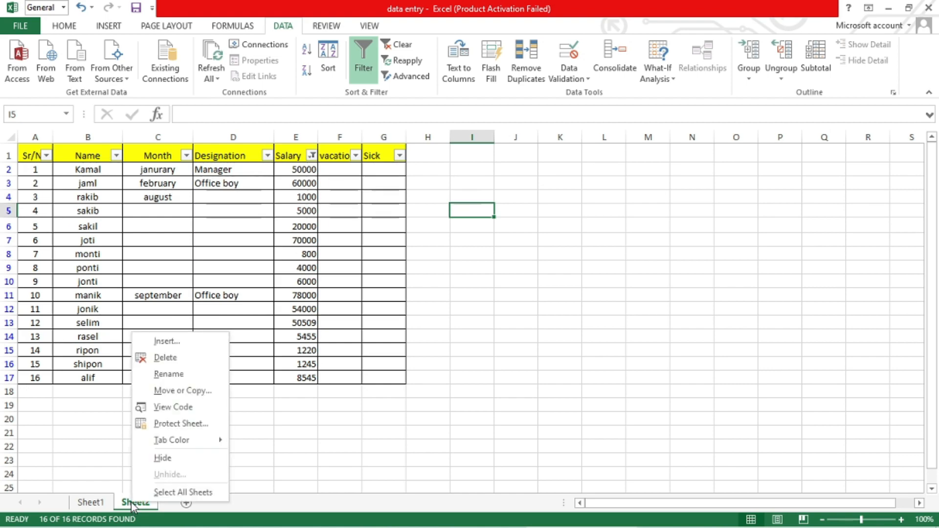
{"action": "left_click", "coordinate": [172, 376]}
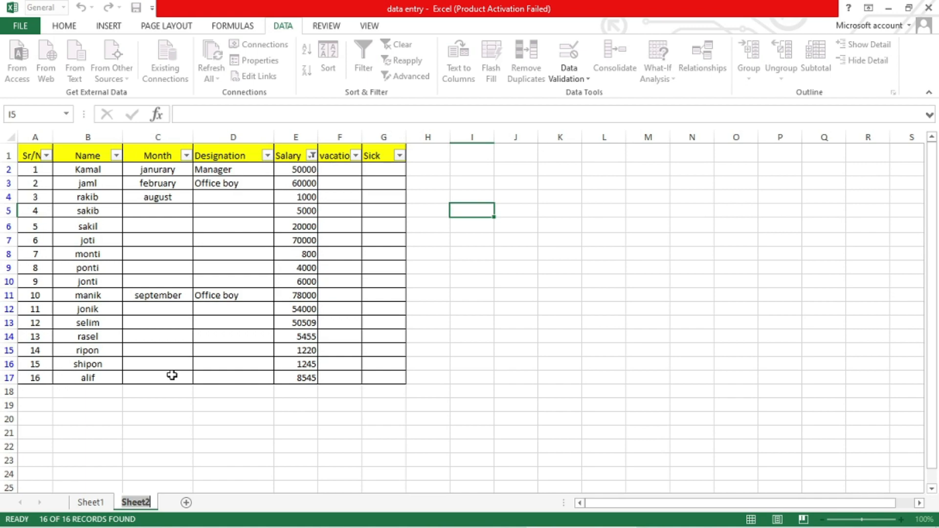
{"action": "type", "text": "Date"}
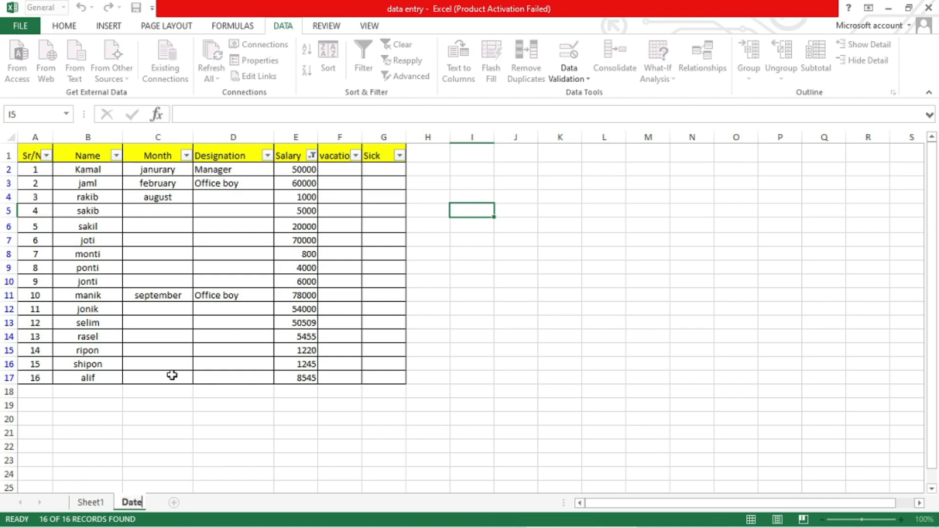
{"action": "type", "text": " ENtry"}
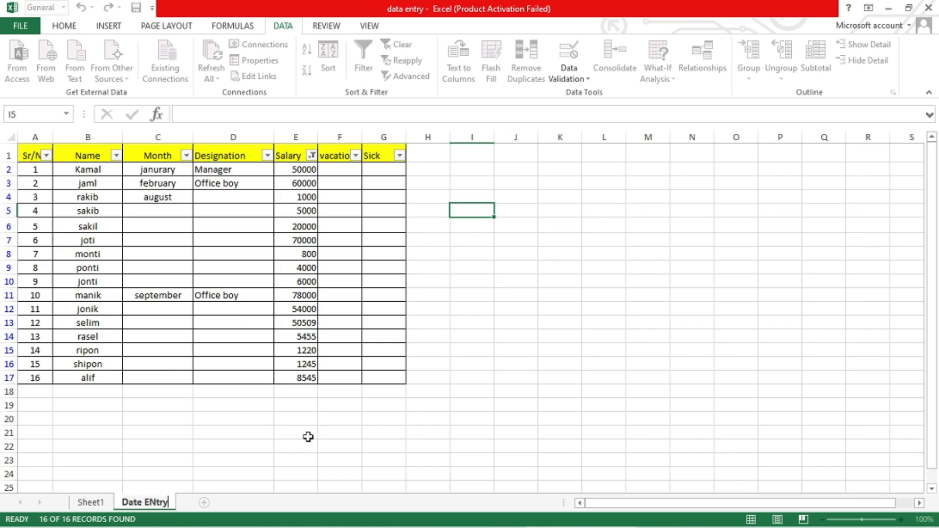
{"action": "left_click", "coordinate": [327, 445]}
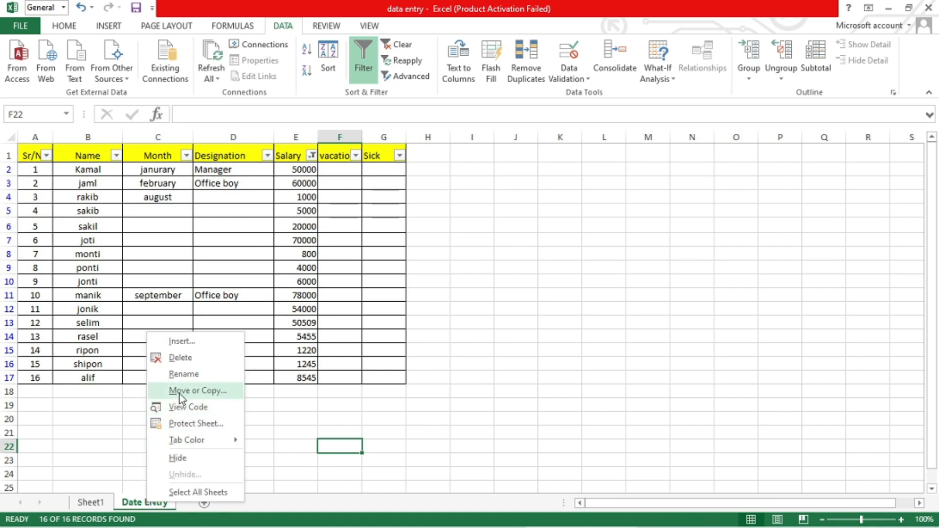
Step: Create a copy of the Date ENtry sheet placed before the original and switch between the two sheets to compare them
{"action": "left_click", "coordinate": [205, 391]}
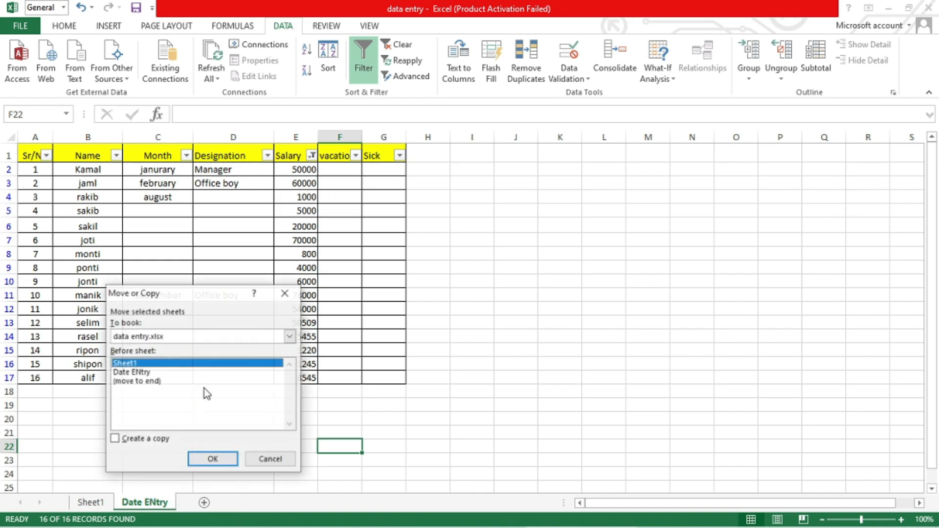
{"action": "left_click", "coordinate": [122, 373]}
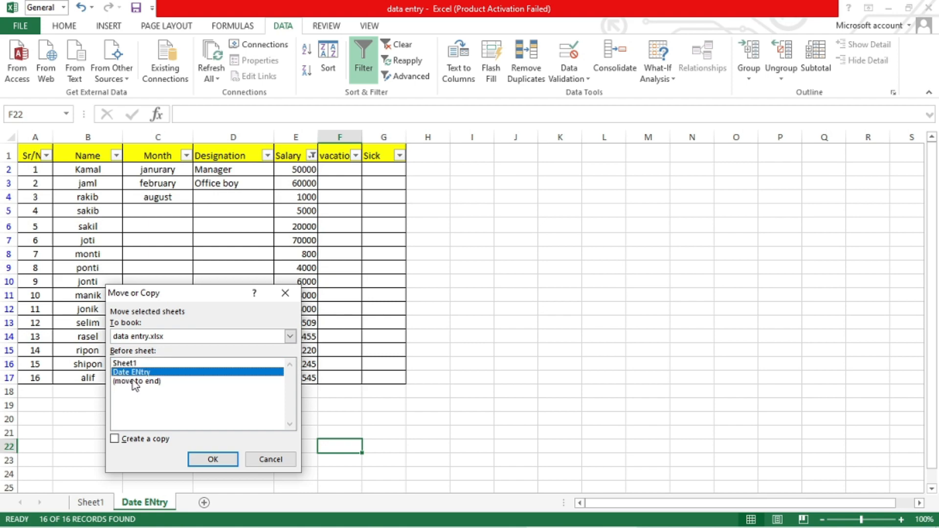
{"action": "left_click", "coordinate": [116, 439]}
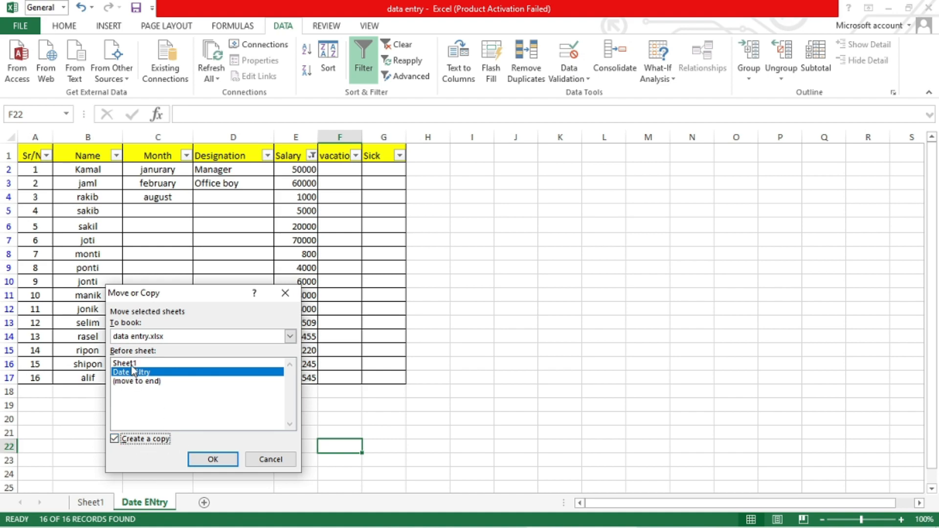
{"action": "left_click", "coordinate": [142, 381]}
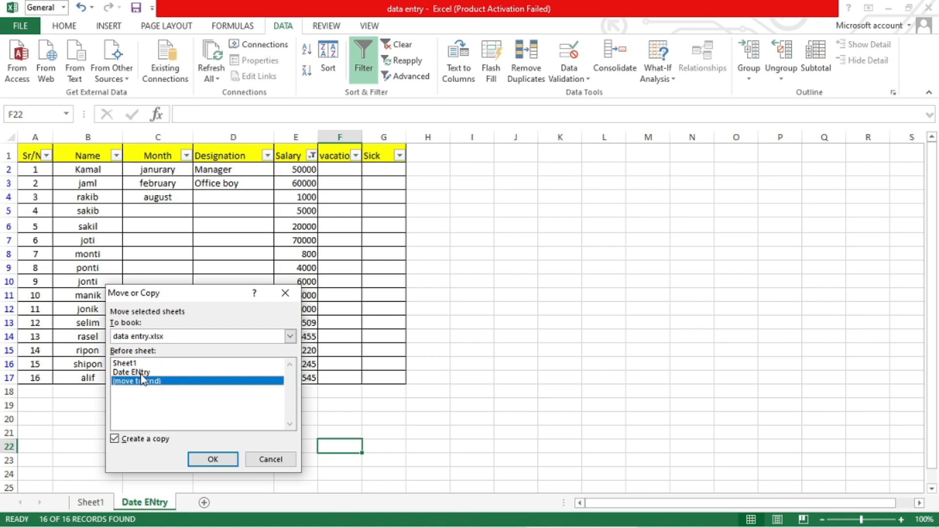
{"action": "left_click", "coordinate": [214, 458]}
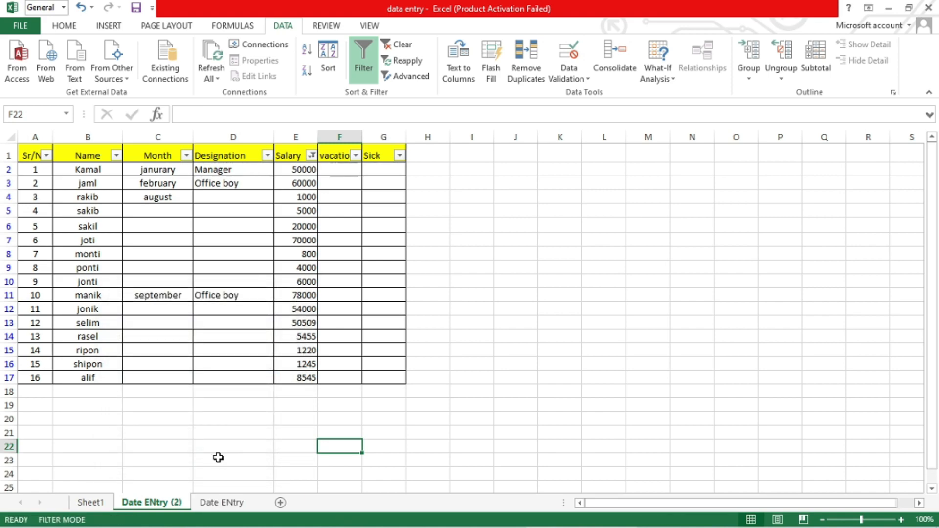
{"action": "left_click", "coordinate": [226, 506]}
{"action": "left_click", "coordinate": [159, 504]}
{"action": "left_click", "coordinate": [219, 505]}
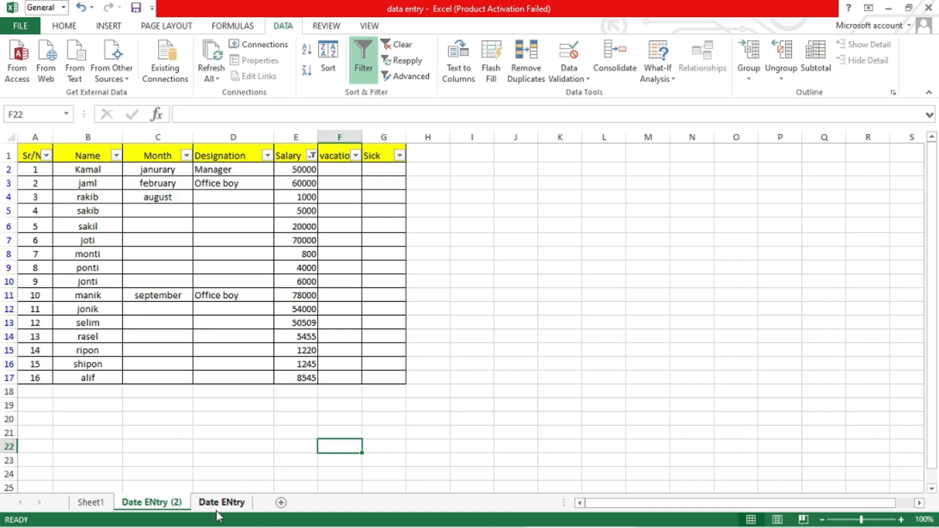
Step: Delete the copied sheet Date ENtry (2) from the workbook
{"action": "right_click", "coordinate": [154, 501]}
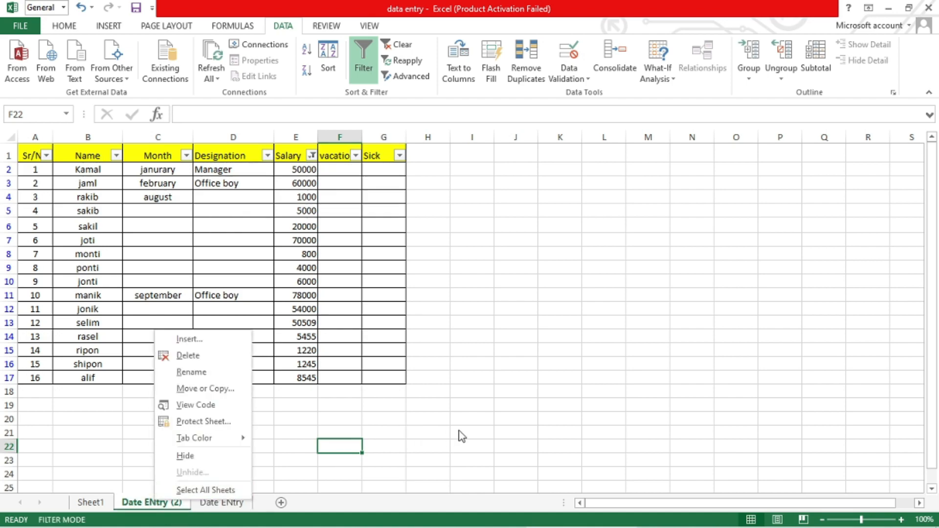
{"action": "left_click", "coordinate": [459, 430]}
{"action": "right_click", "coordinate": [154, 503]}
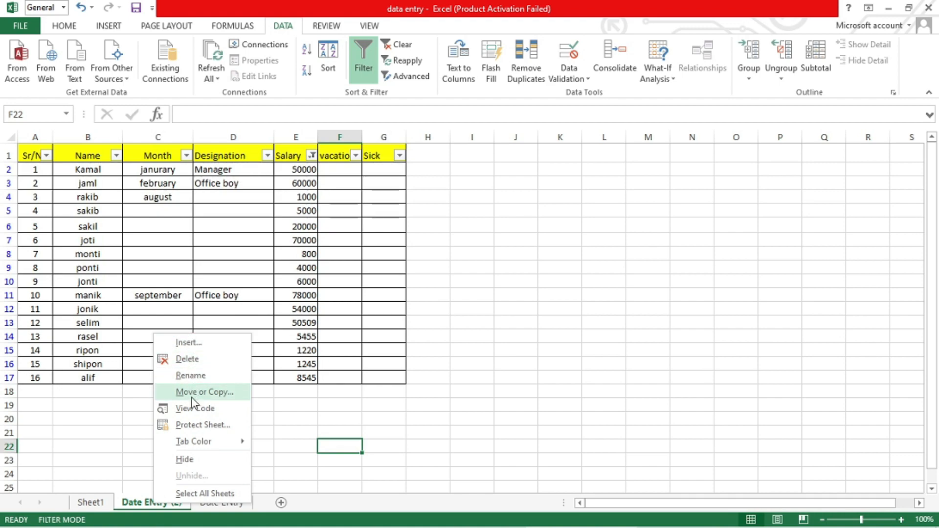
{"action": "left_click", "coordinate": [193, 361]}
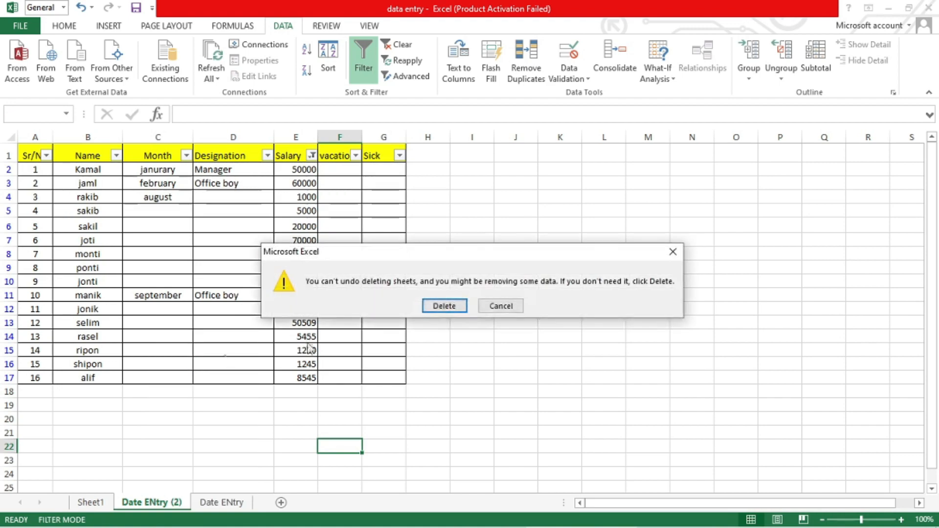
{"action": "left_click", "coordinate": [441, 306]}
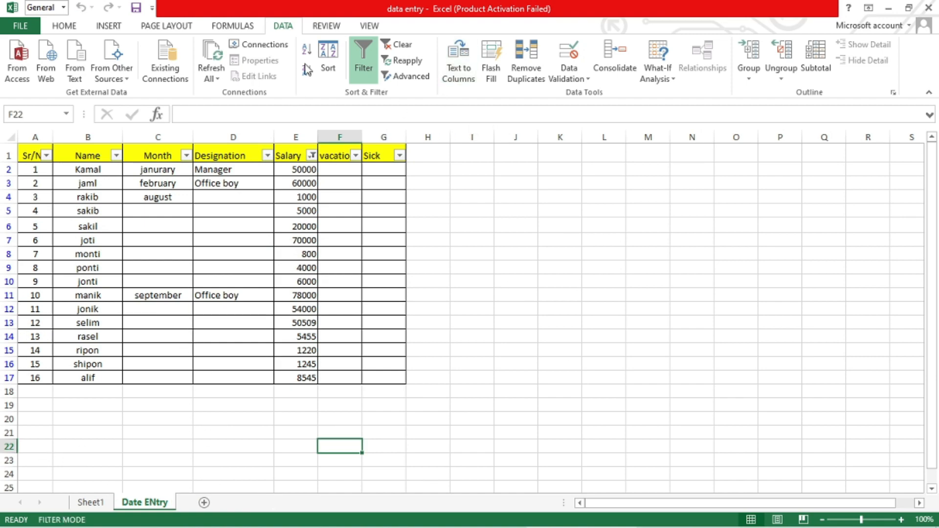
Step: Add a new worksheet after Date ENtry and name it "Salary"
{"action": "left_click", "coordinate": [204, 504]}
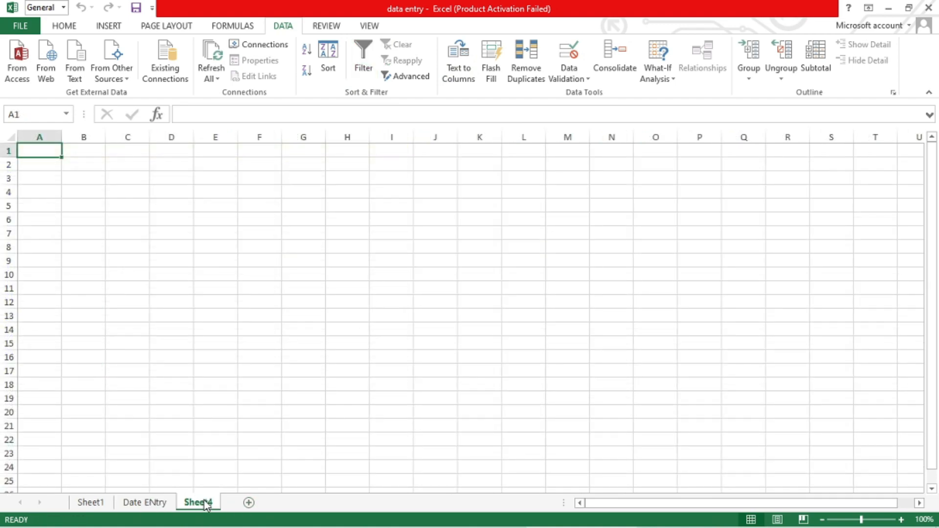
{"action": "right_click", "coordinate": [205, 504]}
{"action": "left_click", "coordinate": [239, 371]}
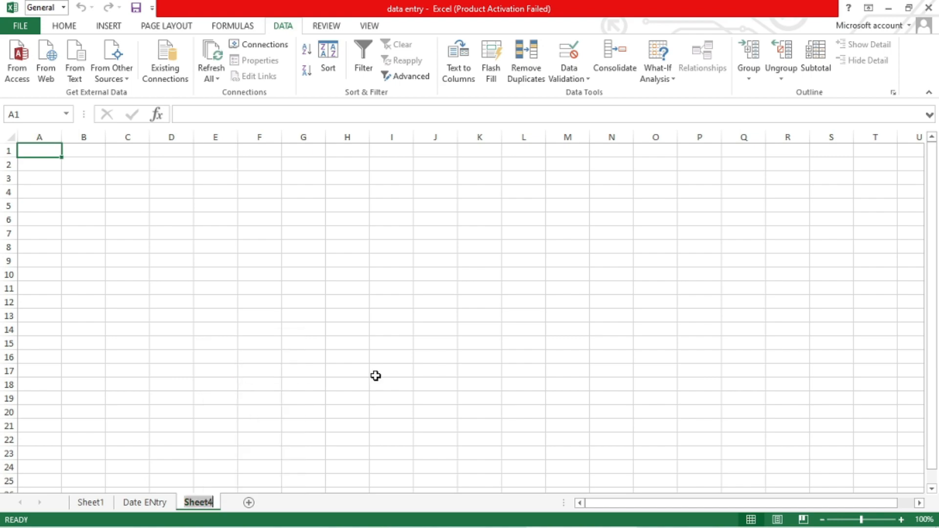
{"action": "type", "text": "Salary"}
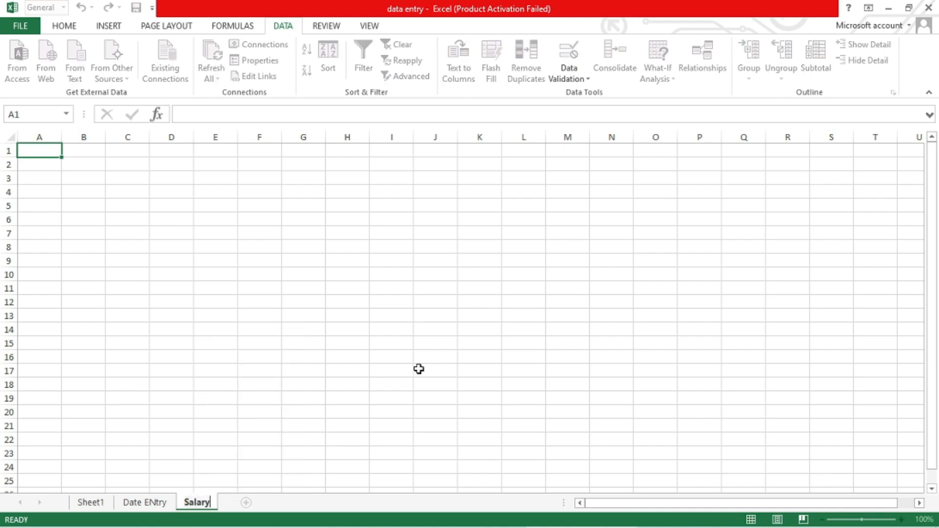
{"action": "left_click", "coordinate": [419, 369]}
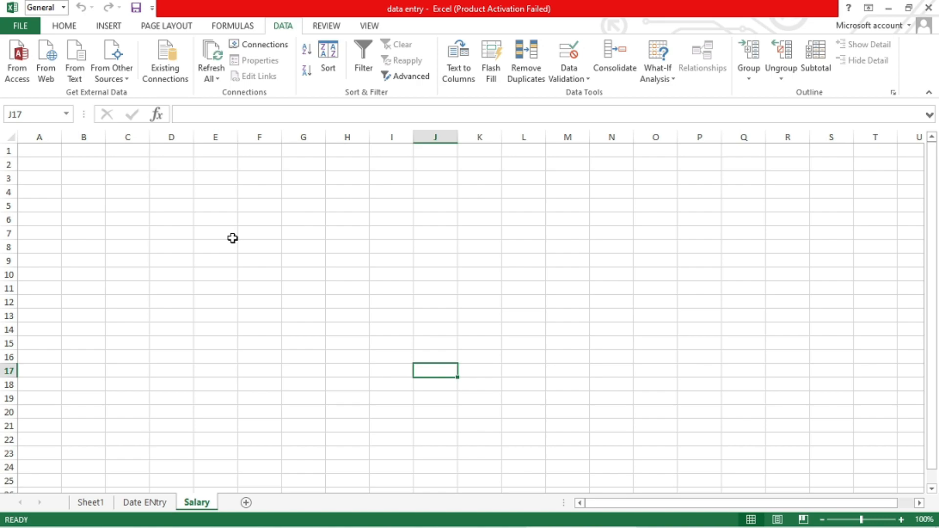
Step: Select the employee table on the Date ENtry sheet and show the sheet's print preview
{"action": "left_click", "coordinate": [143, 503]}
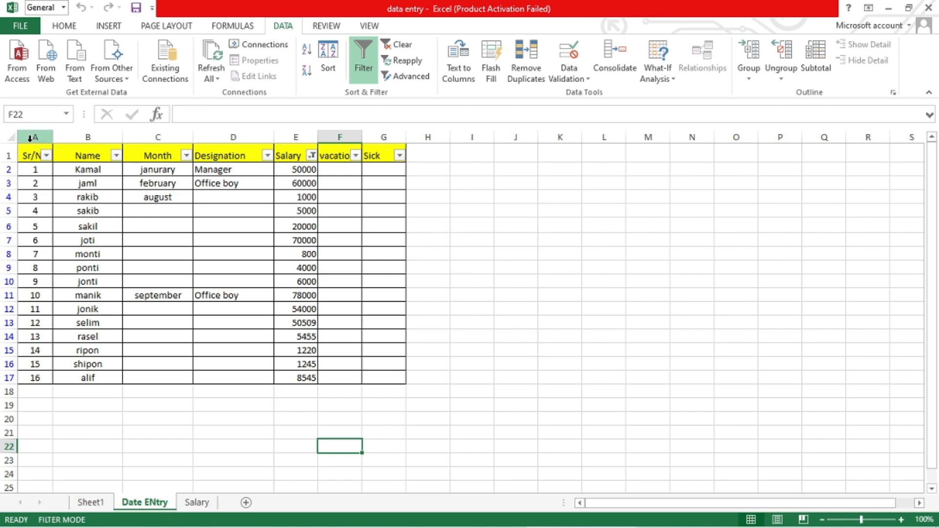
{"action": "left_click_drag", "start_coordinate": [30, 138], "coordinate": [12, 157]}
{"action": "left_click", "coordinate": [551, 418]}
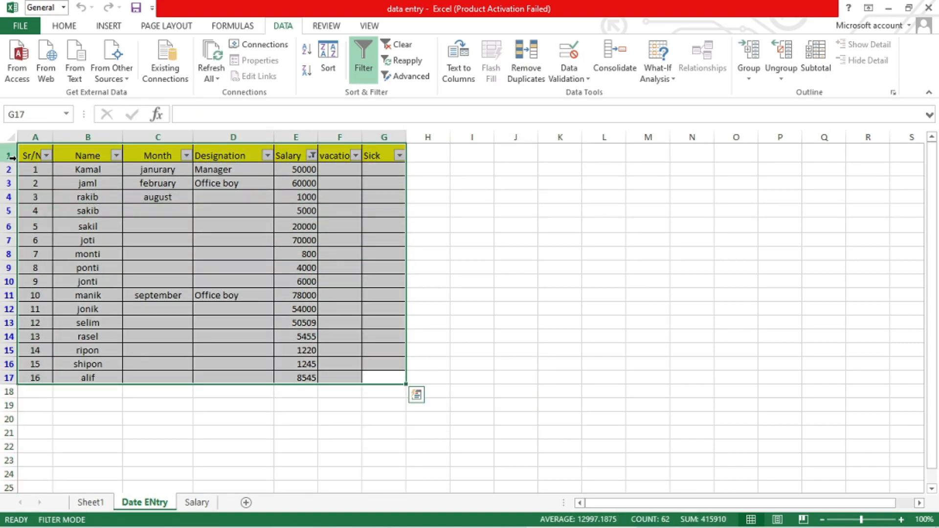
{"action": "left_click", "coordinate": [22, 25]}
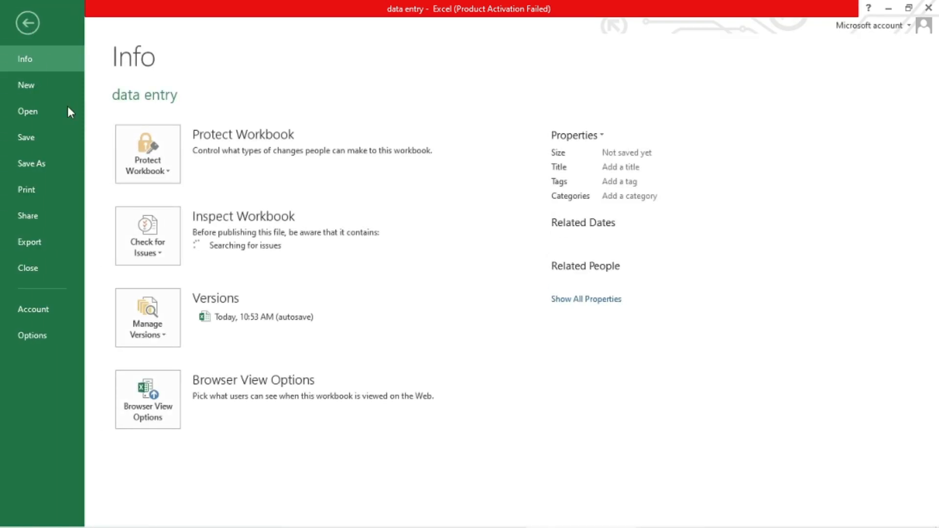
{"action": "left_click", "coordinate": [36, 192]}
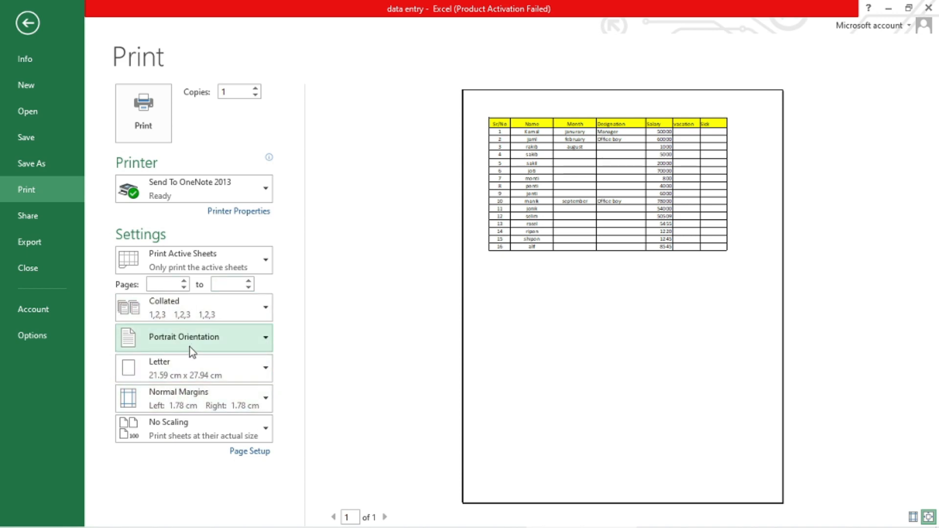
Step: Try landscape orientation for the printout, restore portrait orientation and return to the Date ENtry sheet
{"action": "left_click", "coordinate": [167, 337]}
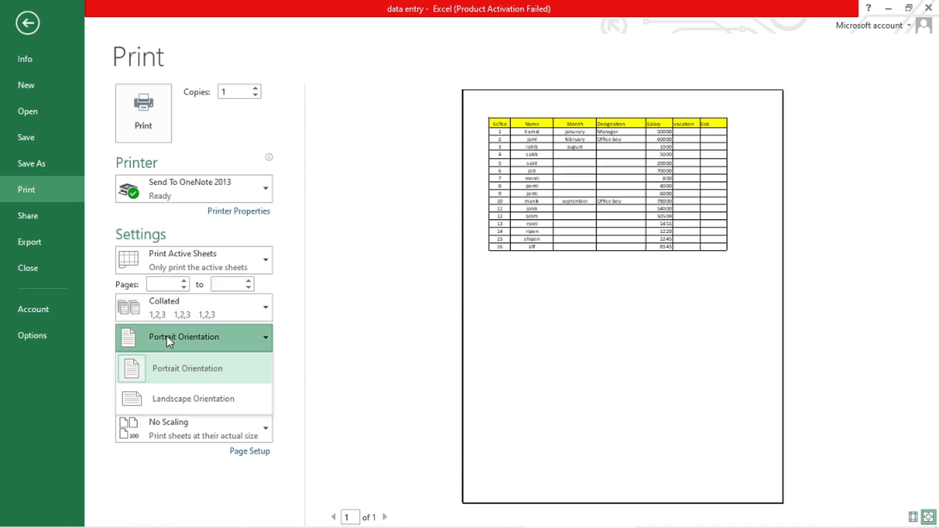
{"action": "left_click", "coordinate": [177, 399]}
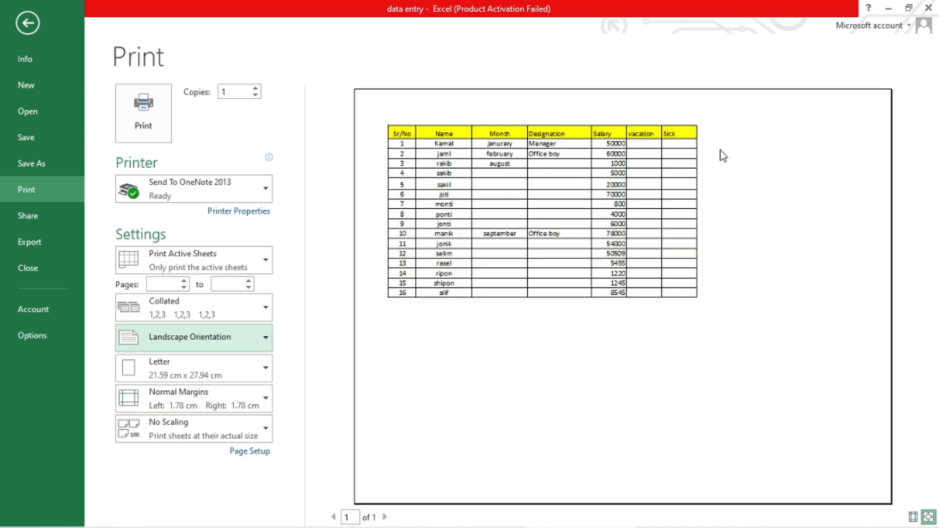
{"action": "left_click", "coordinate": [263, 338]}
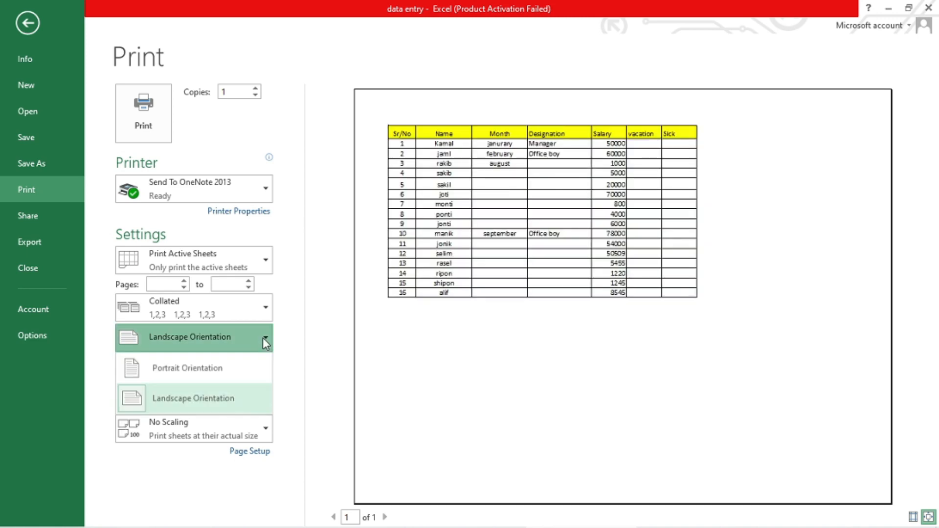
{"action": "left_click", "coordinate": [191, 367]}
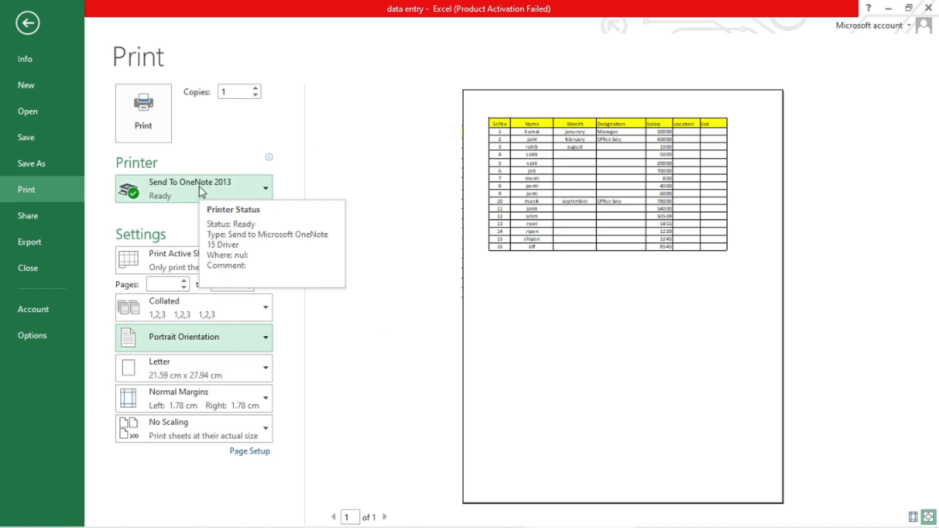
{"action": "left_click", "coordinate": [33, 19]}
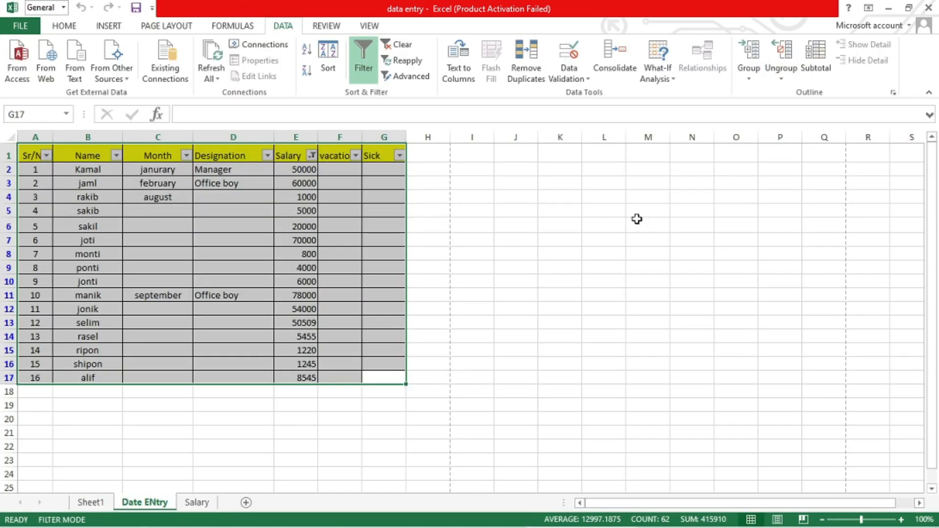
{"action": "left_click", "coordinate": [628, 266]}
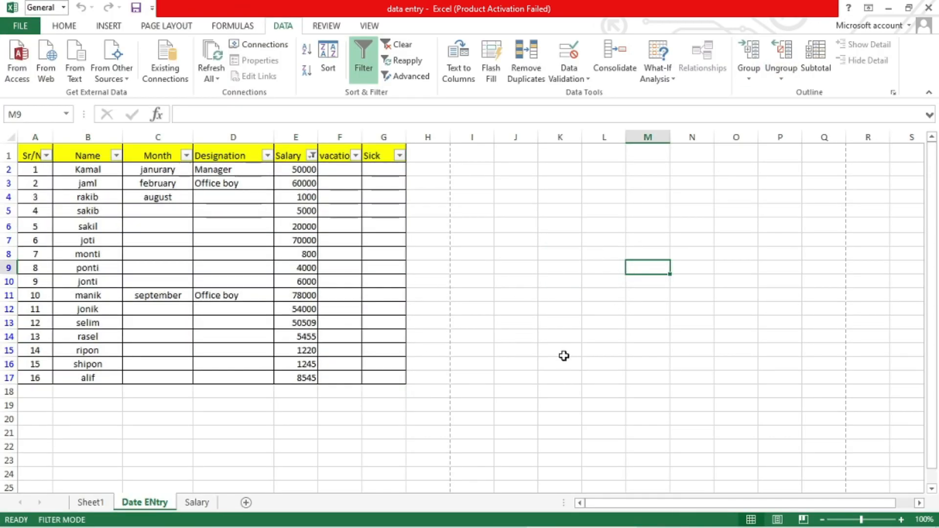